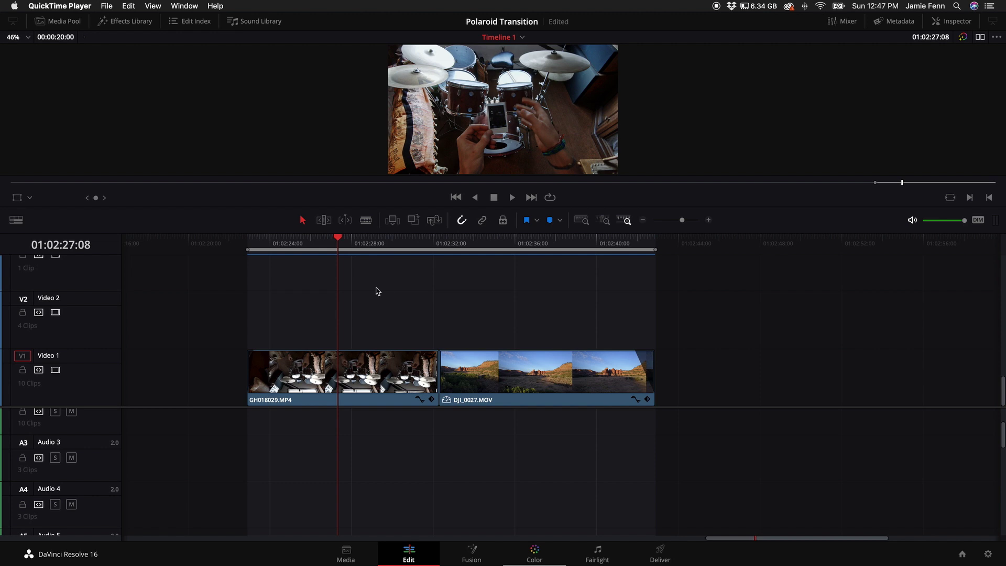
Step: Place the DJI_0027.MOV clip on Video 2 above the drum clip, starting at 01:02:27:07
drag(337, 239, 336, 239)
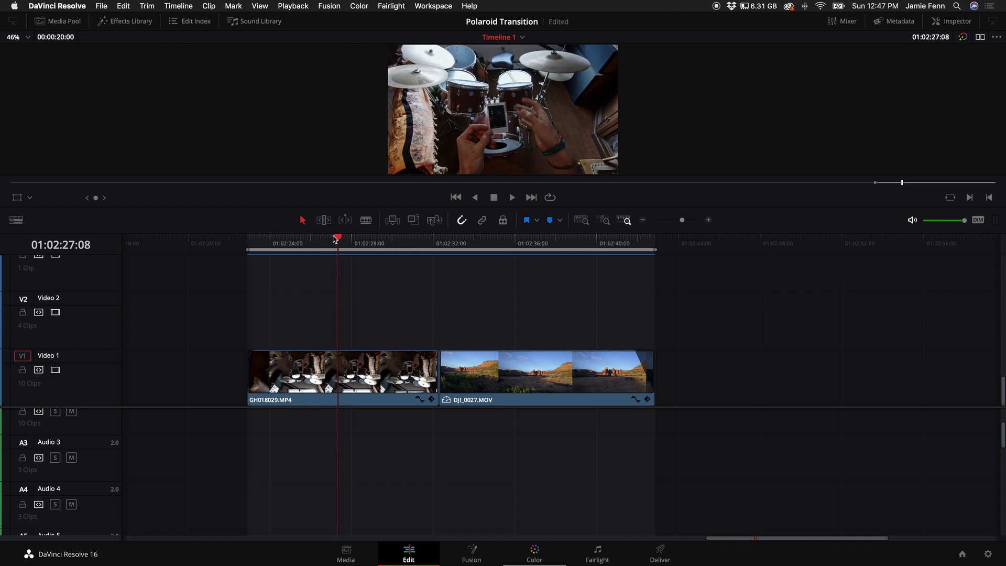
drag(335, 239, 335, 239)
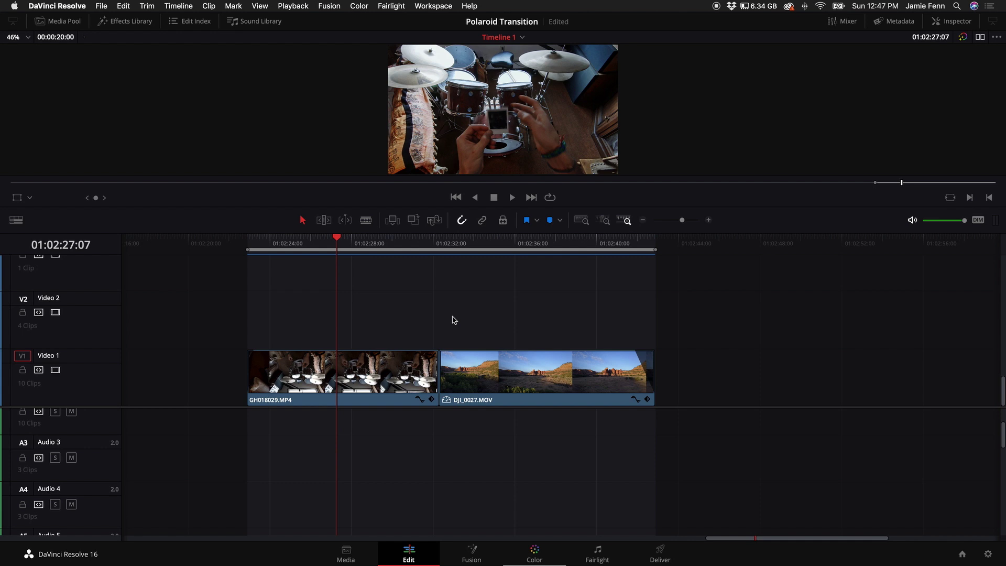
drag(485, 390, 393, 334)
Step: Split DJI_0027.MOV where the drum clip ends, at 01:02:32:07, and put the remaining part on Video 1 right after the drum clip
drag(336, 249, 435, 250)
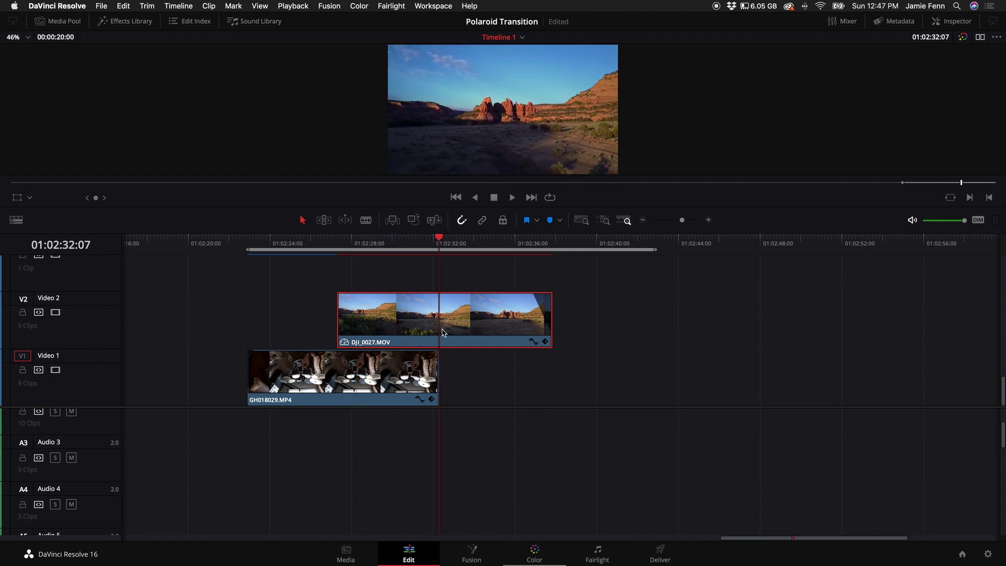
key(super+b)
drag(480, 314, 447, 365)
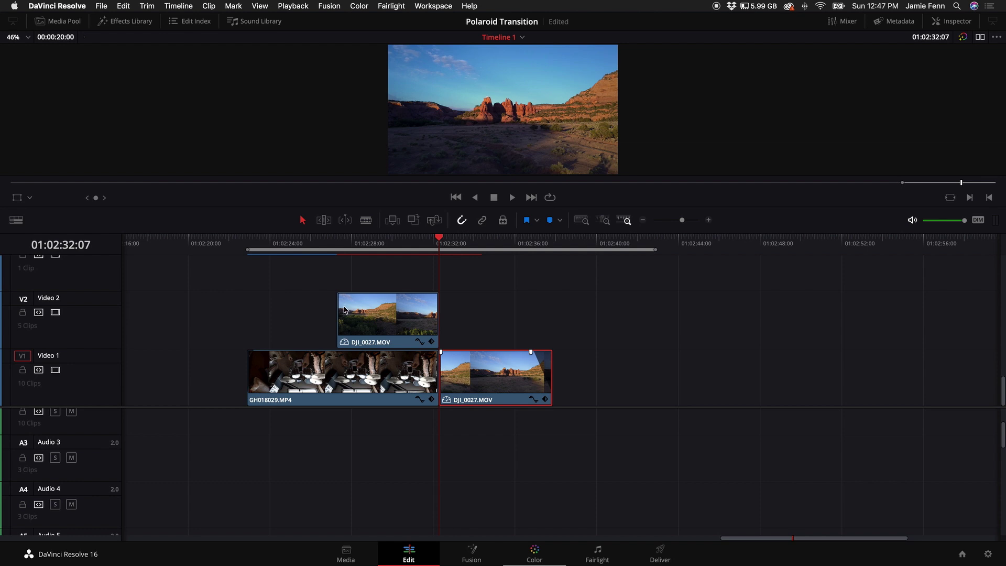
Step: Combine the drum clip and the DJI_0027.MOV segment above it into a new Fusion clip
drag(240, 278, 372, 387)
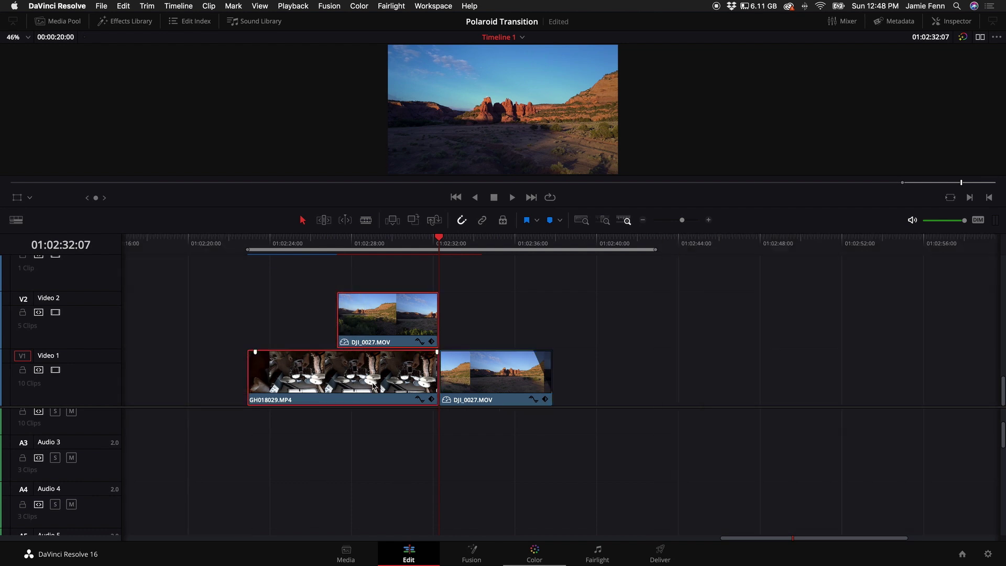
right_click(375, 387)
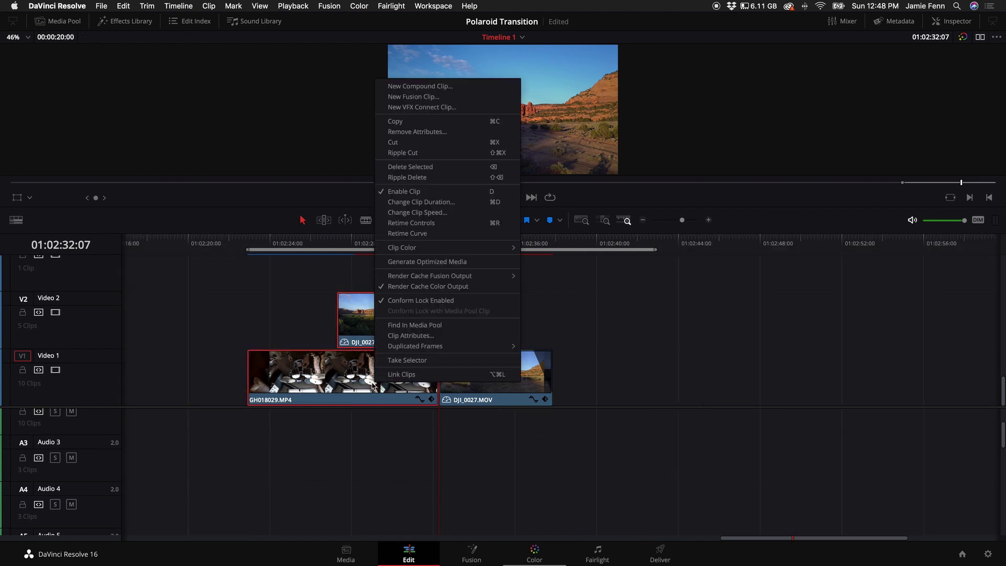
click(423, 98)
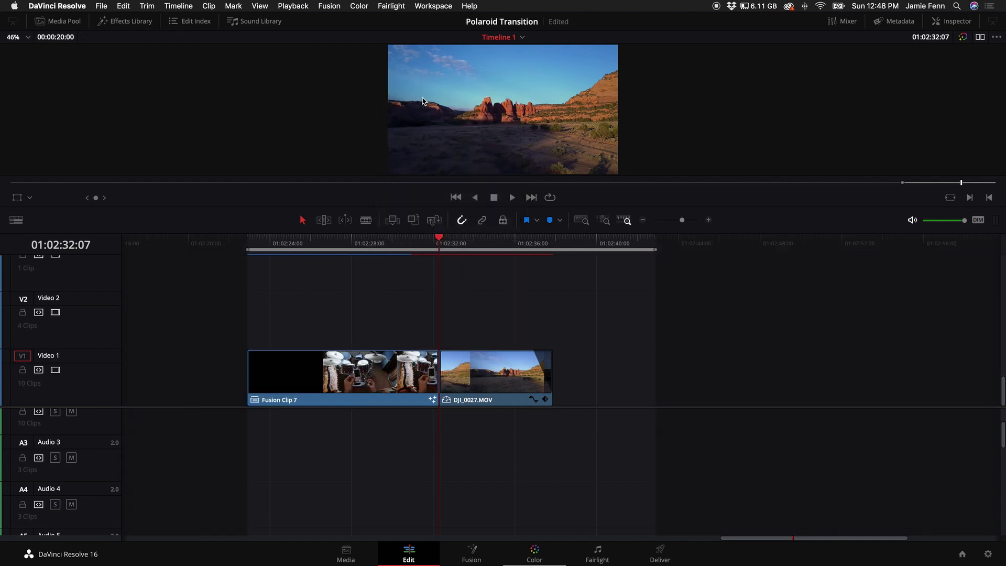
Step: Move the playhead to about 01:02:26:23, where the Polaroid is held up, and open the Fusion clip for compositing
click(381, 241)
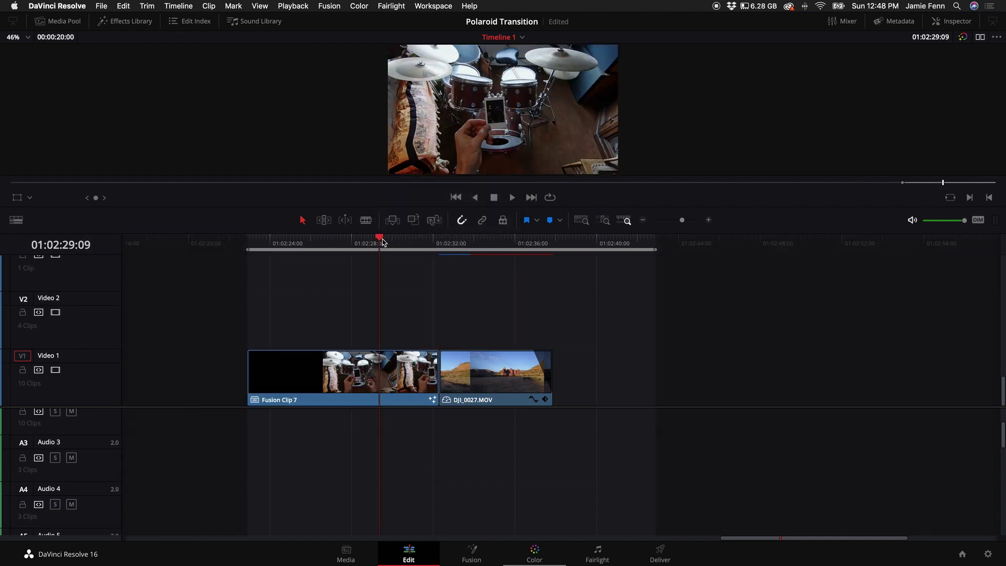
drag(380, 247, 330, 249)
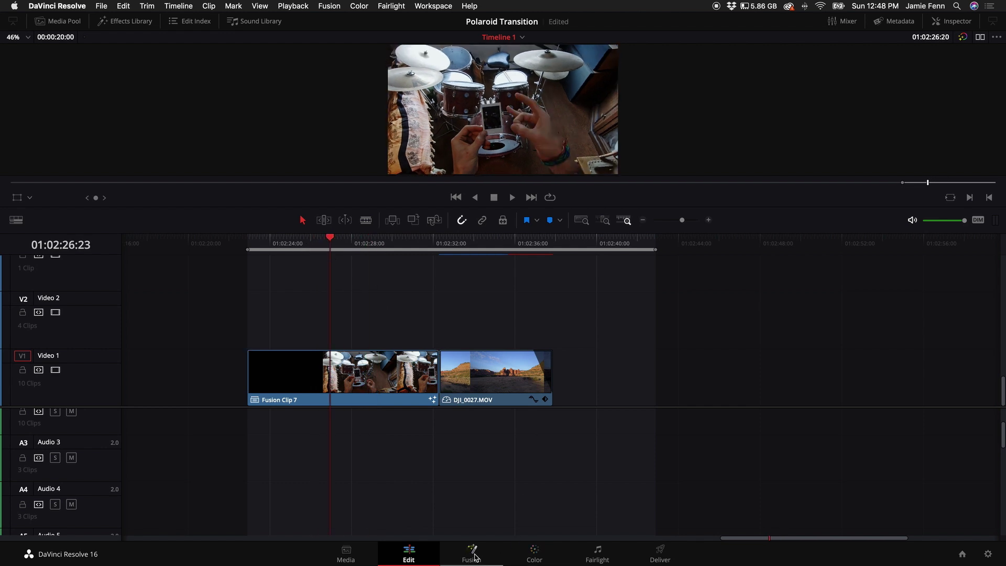
click(472, 554)
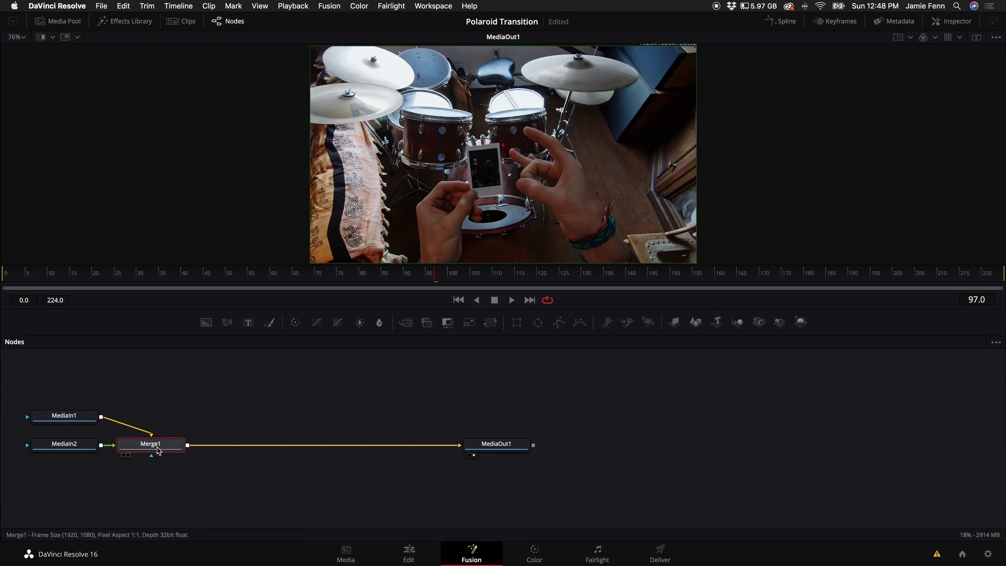
Step: Detach MediaIn2 and remove the Merge1 node so that MediaIn1 feeds MediaOut1 directly
drag(158, 451, 231, 448)
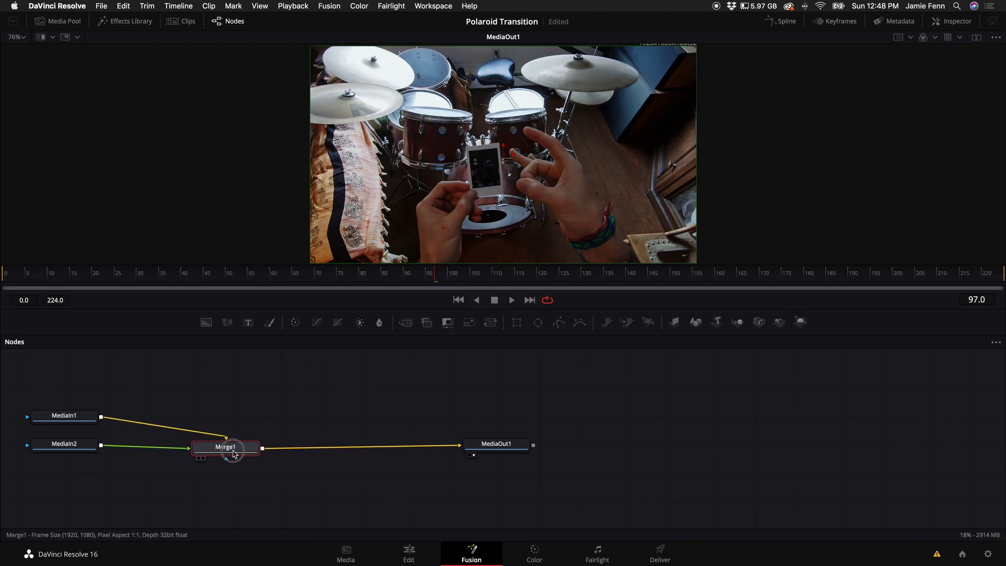
click(78, 446)
drag(121, 452, 173, 454)
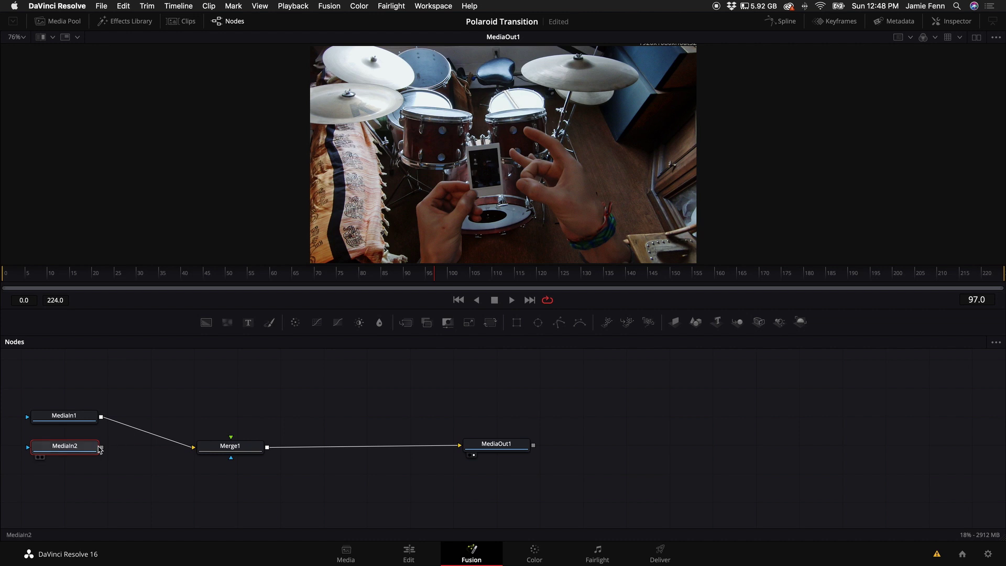
drag(57, 417, 216, 449)
click(247, 451)
key(Delete)
Step: Rename the drum footage node pol and the landscape footage node drone, placing the drone node below on its own
key(F2)
text(pol)
key(Return)
drag(77, 449, 102, 490)
key(F2)
key(Return)
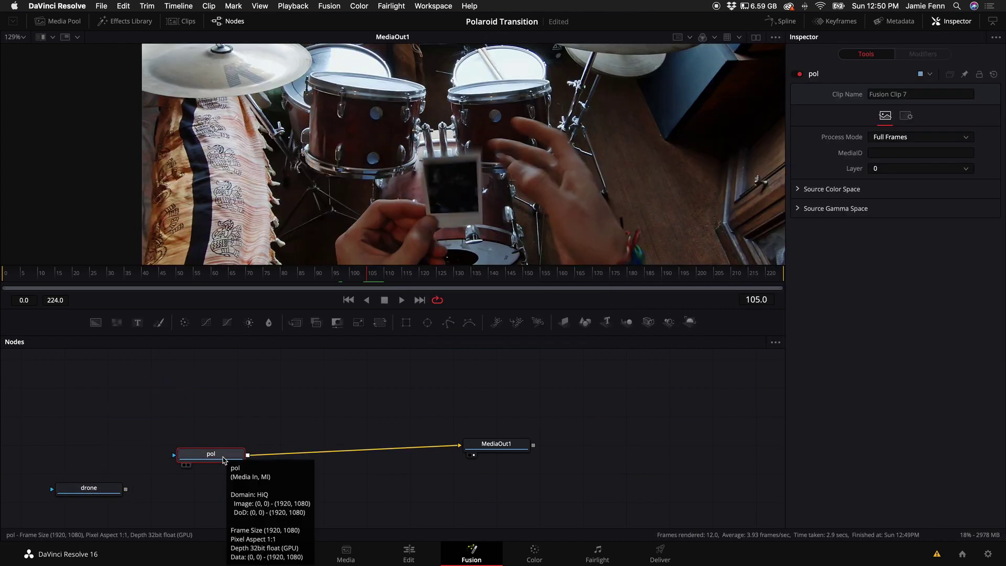
Step: Insert a Planar Tracker node between pol and MediaOut1
drag(227, 460, 225, 456)
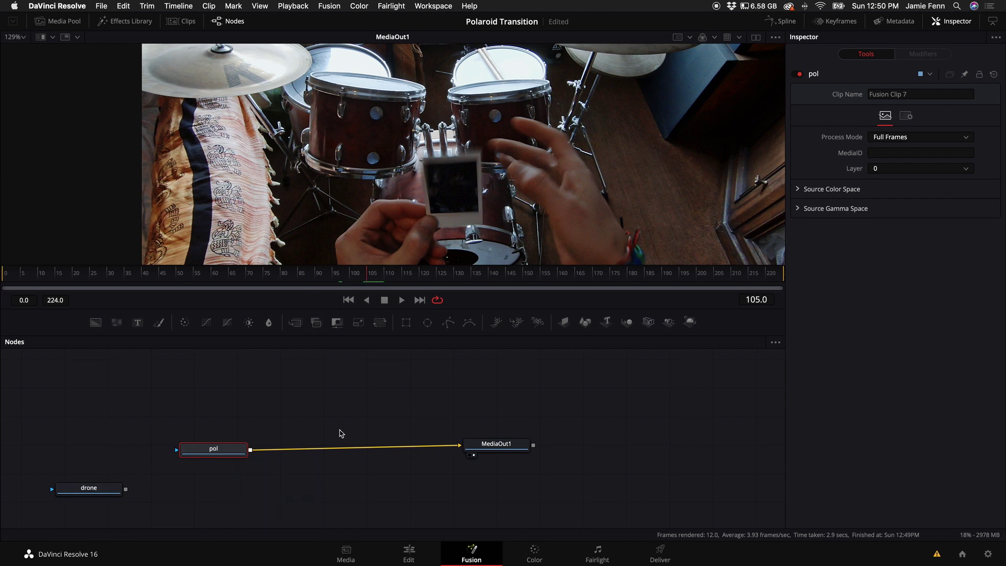
click(214, 449)
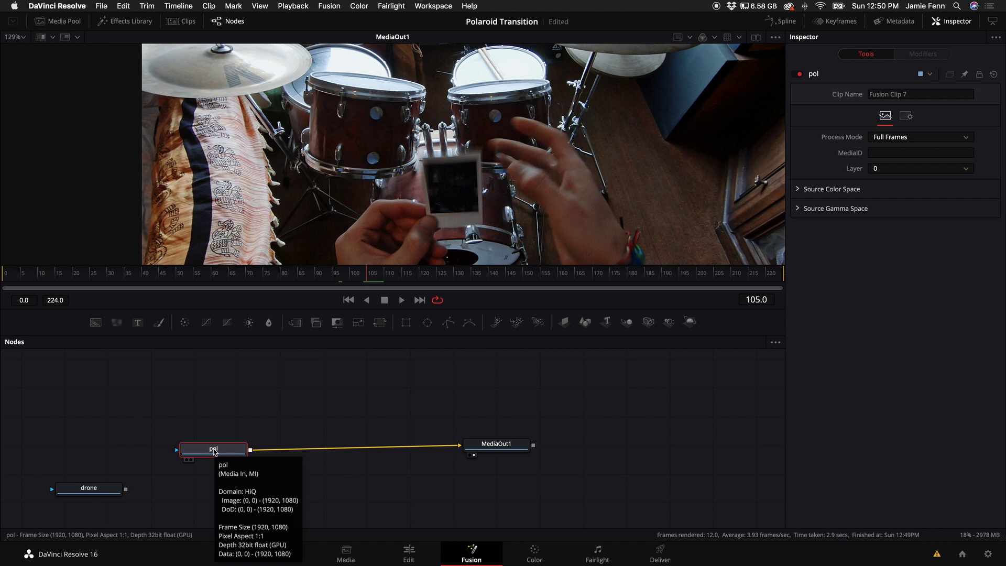
key(shift+space)
text(plan)
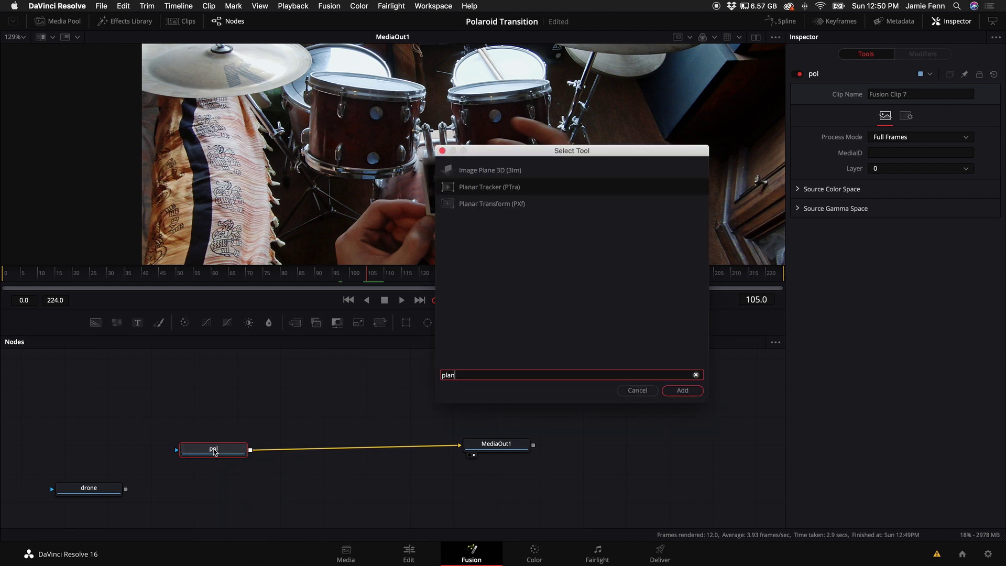
key(Return)
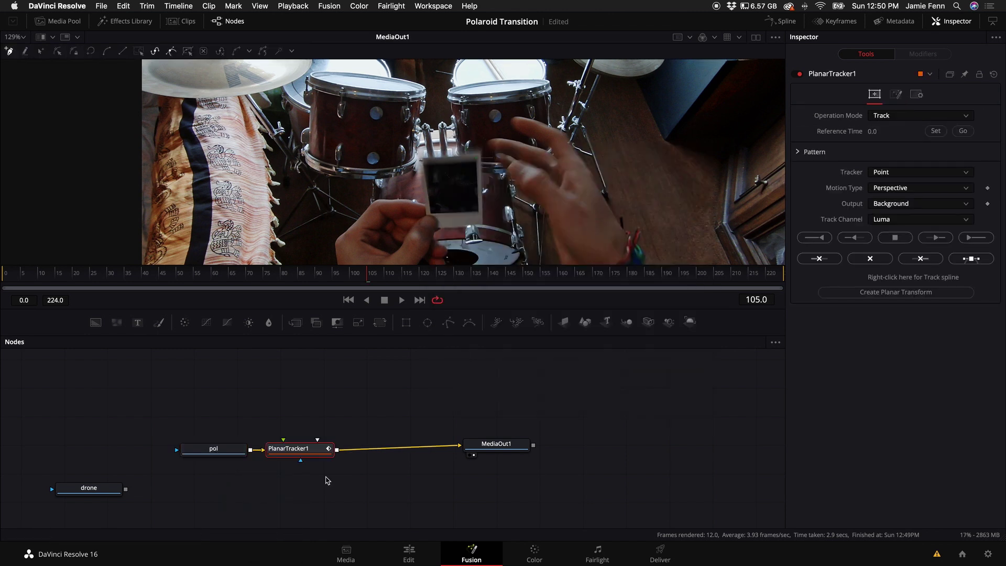
drag(309, 446, 341, 446)
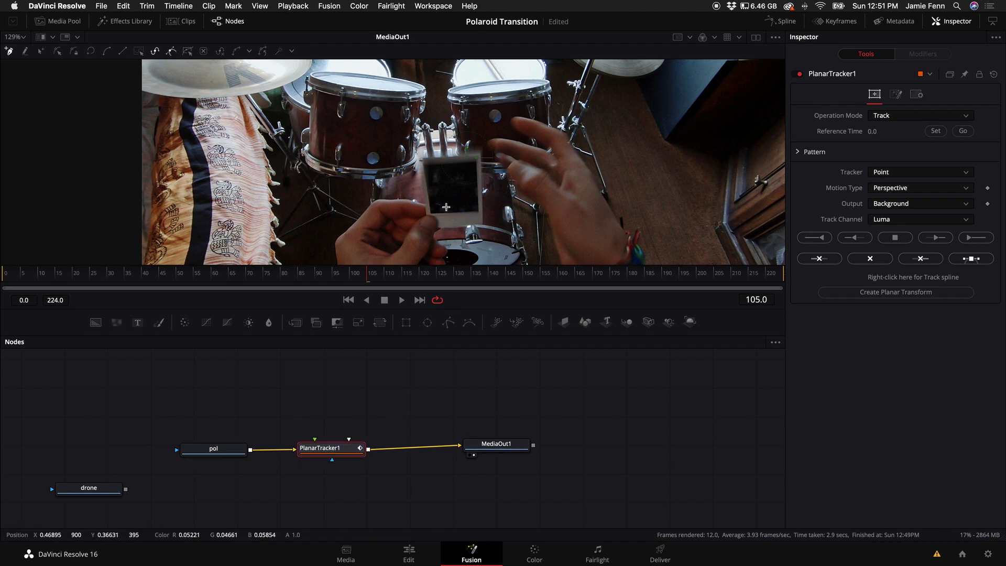
Step: Outline the Polaroid's dark picture area with a closed four-point shape at frame 105 and make that frame the reference time
scroll(450, 207, up, 3)
drag(514, 118, 635, 116)
click(513, 226)
click(412, 225)
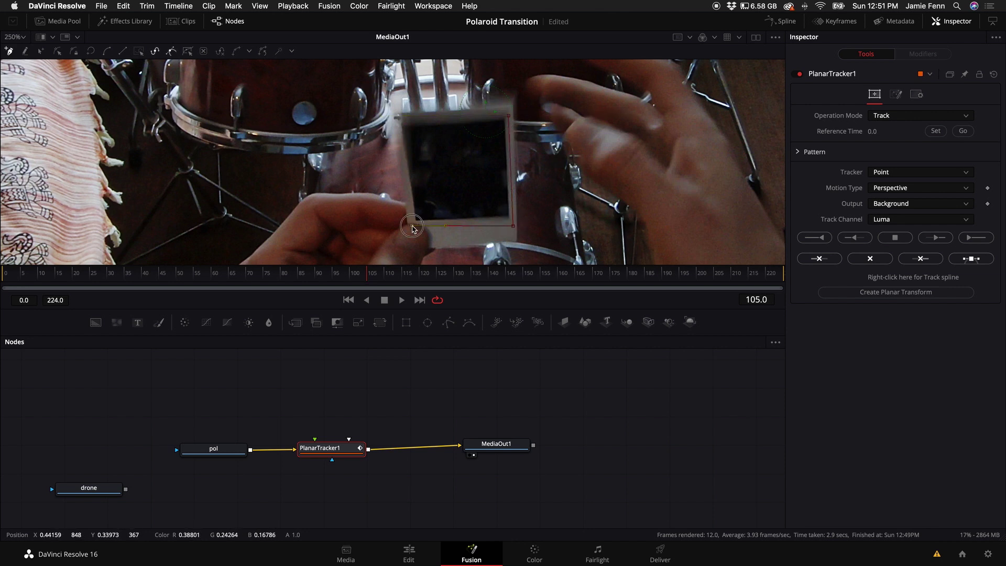
click(404, 120)
click(509, 116)
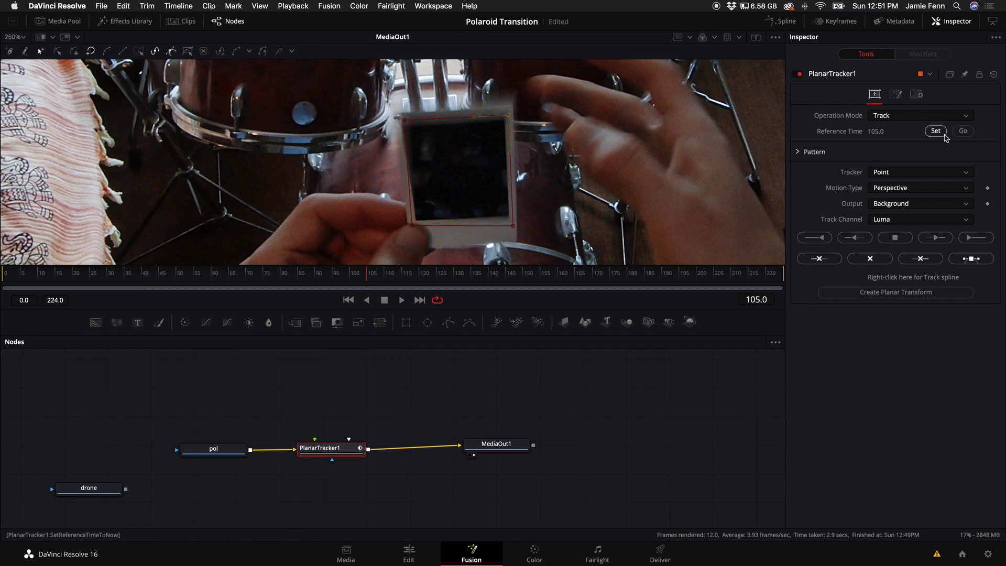
Step: Set the tracker type to Hybrid Point/Area and track the Polaroid forward to the end of the clip
click(904, 175)
click(894, 196)
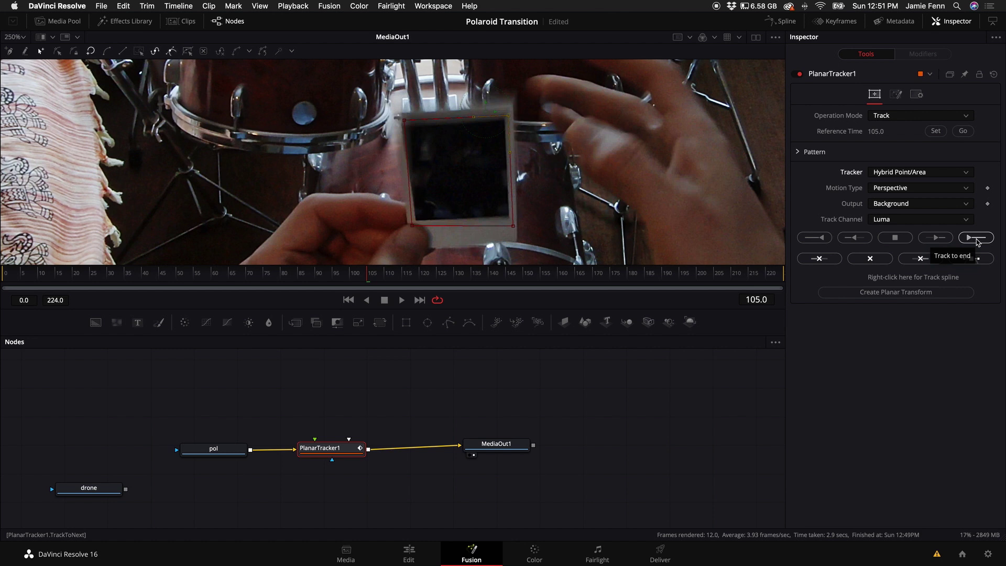
click(977, 238)
scroll(577, 220, down, 3)
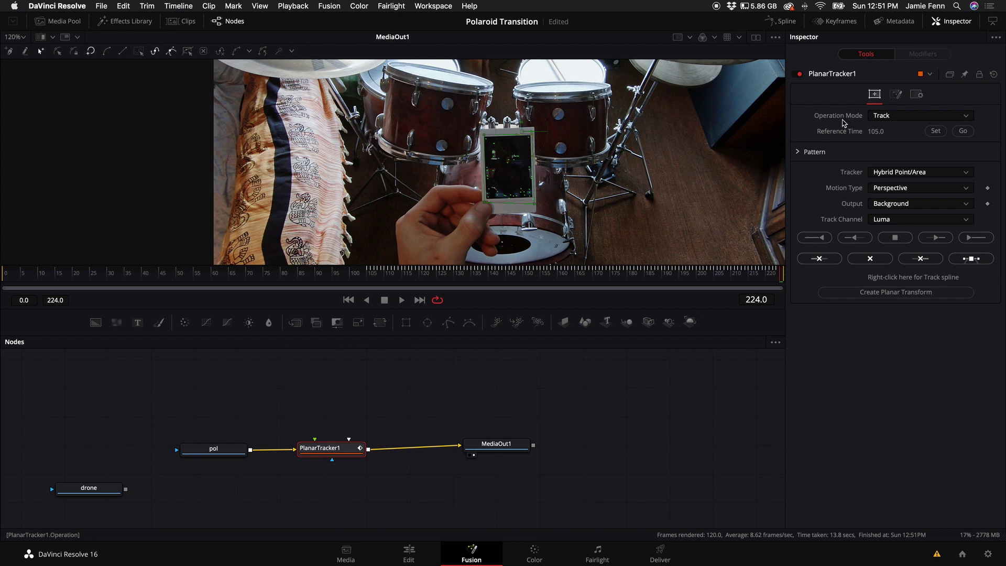
Step: Change the operation mode to Corner Pin and fit the two lower pins to the bottom corners of the Polaroid's picture area
click(904, 118)
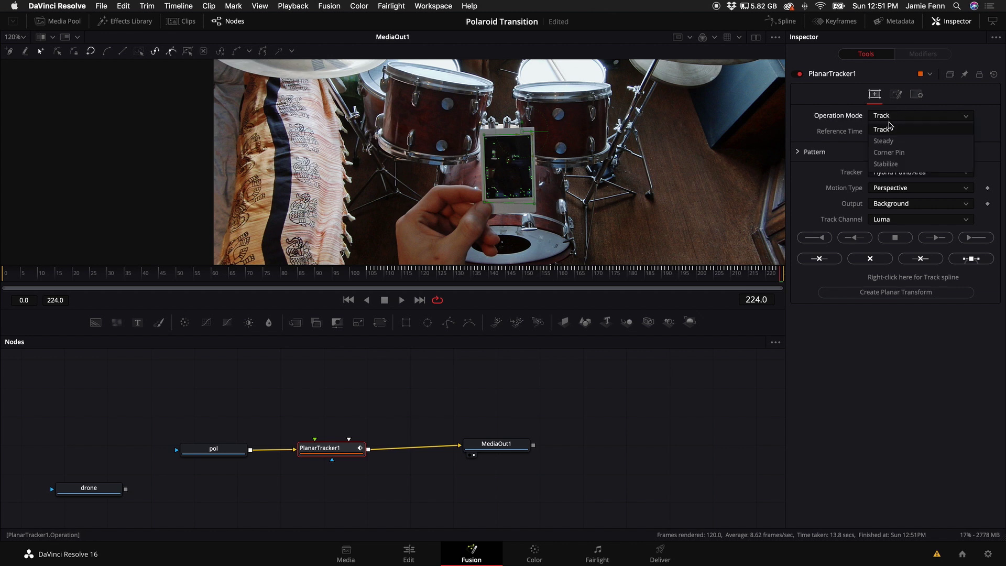
click(893, 153)
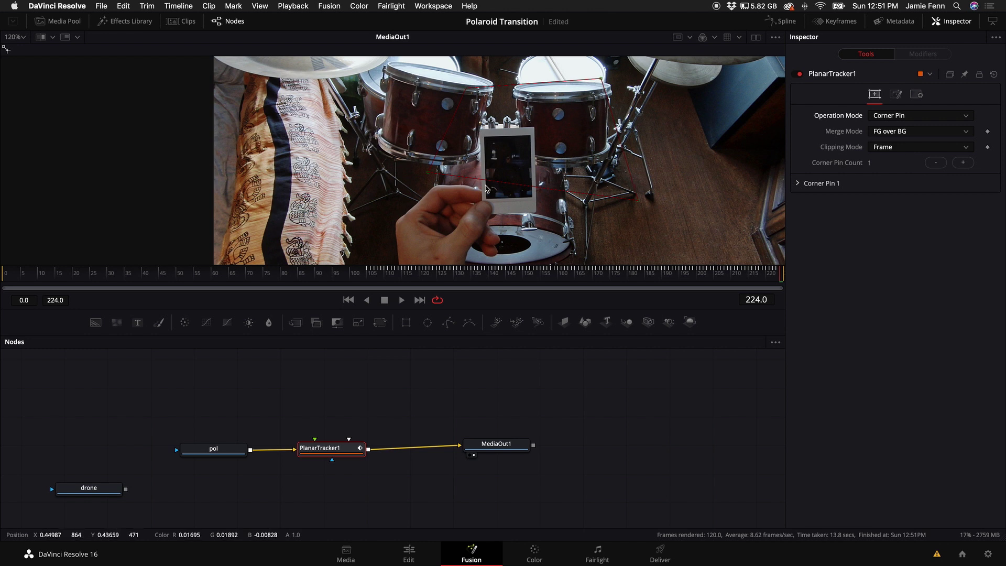
scroll(486, 187, up, 6)
drag(301, 146, 488, 235)
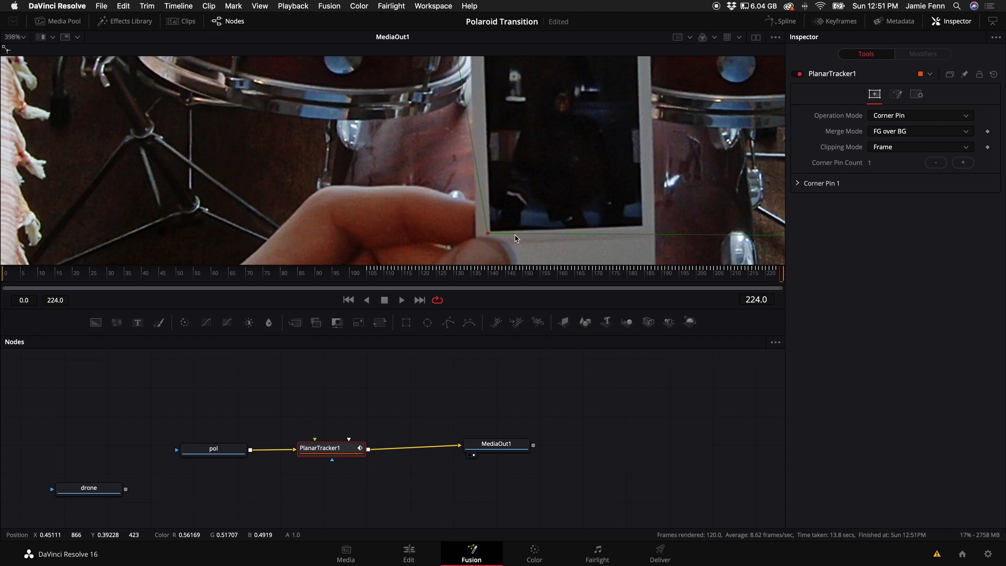
scroll(515, 239, down, 6)
scroll(524, 239, up, 6)
scroll(710, 233, right, 5)
scroll(770, 237, right, 1)
drag(780, 231, 429, 225)
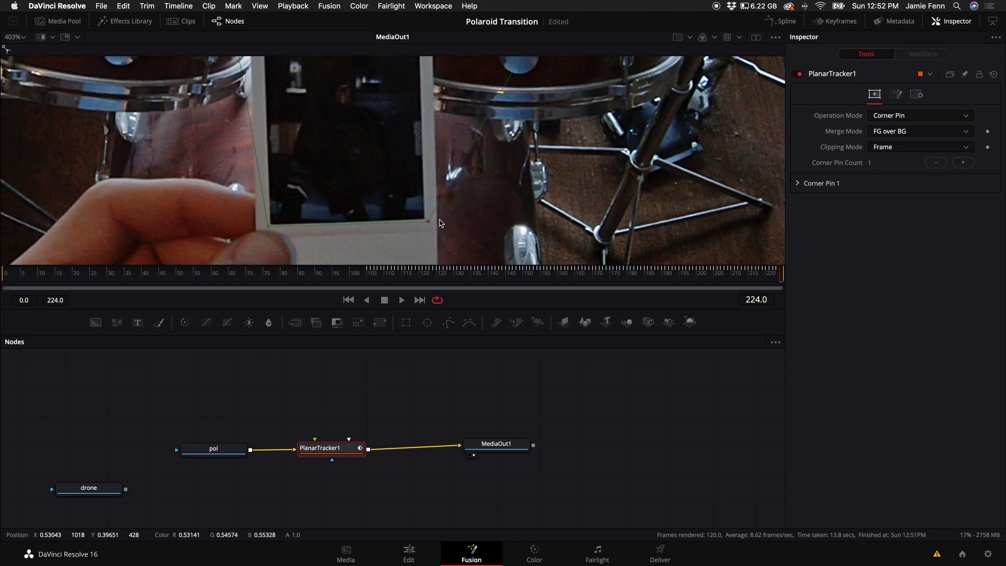
Step: Fit the two upper corner pins to the top corners of the Polaroid's picture area
scroll(440, 223, down, 6)
drag(503, 100, 434, 153)
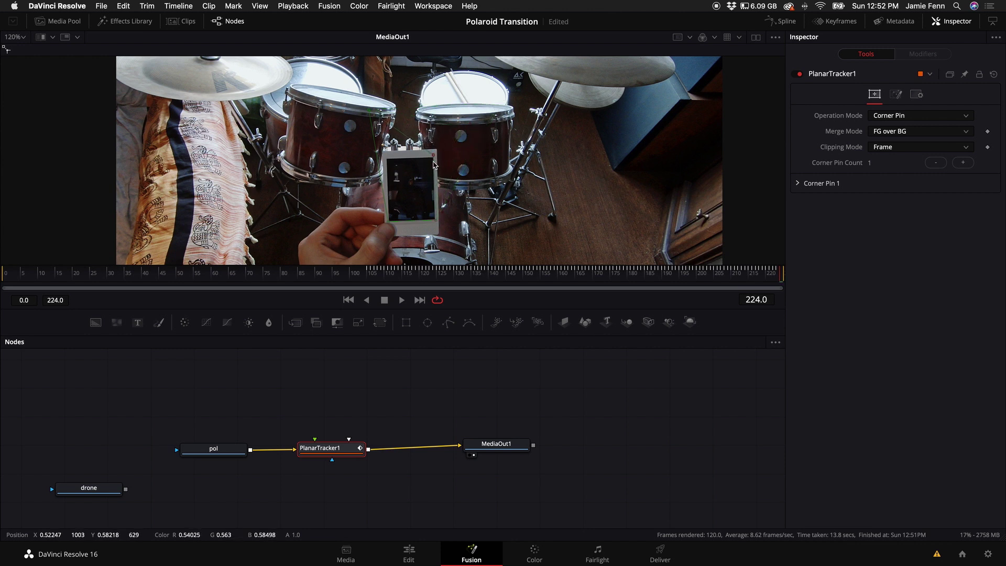
drag(378, 135, 386, 157)
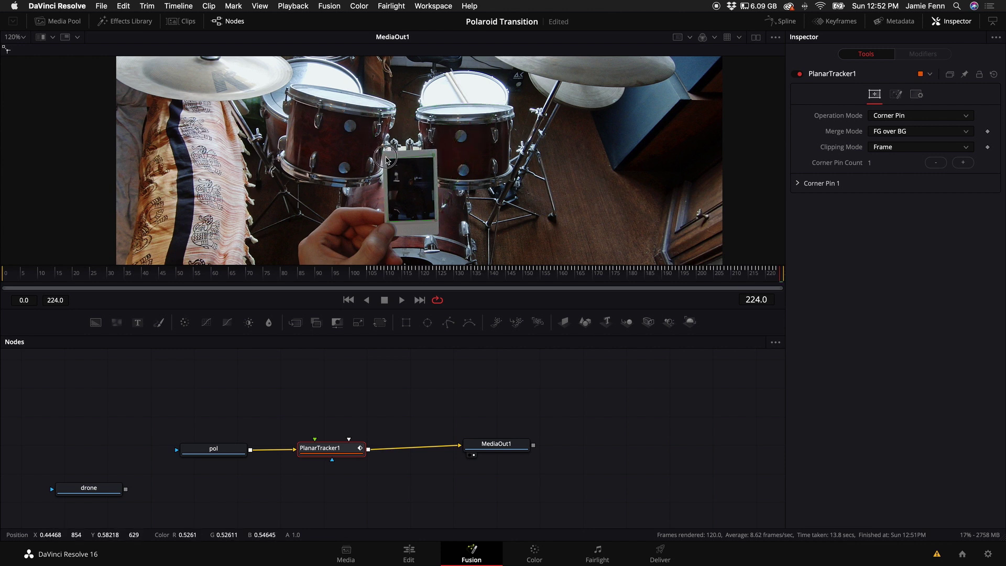
scroll(386, 157, up, 5)
drag(369, 123, 362, 112)
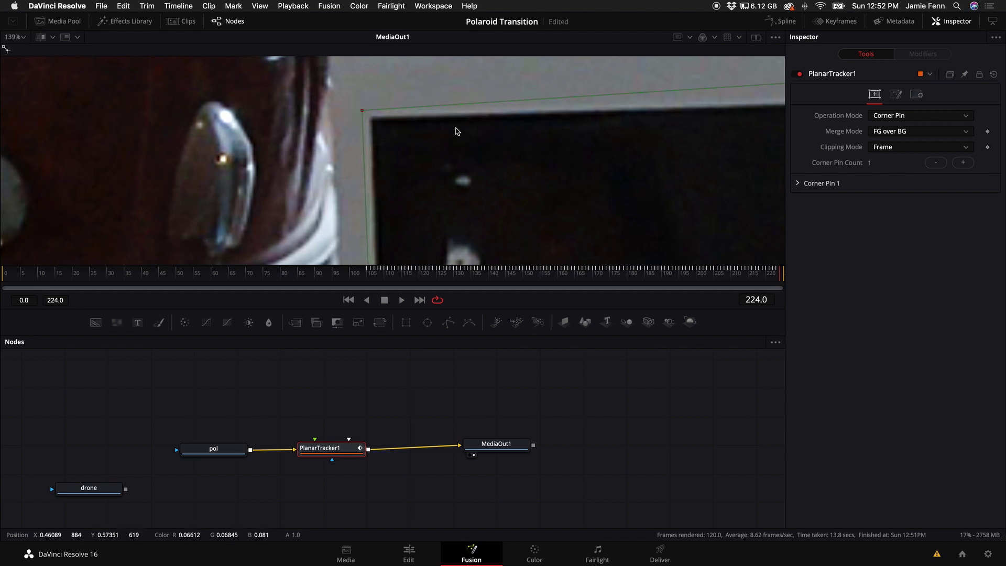
scroll(458, 131, right, 5)
drag(634, 84, 640, 95)
key(shift+z)
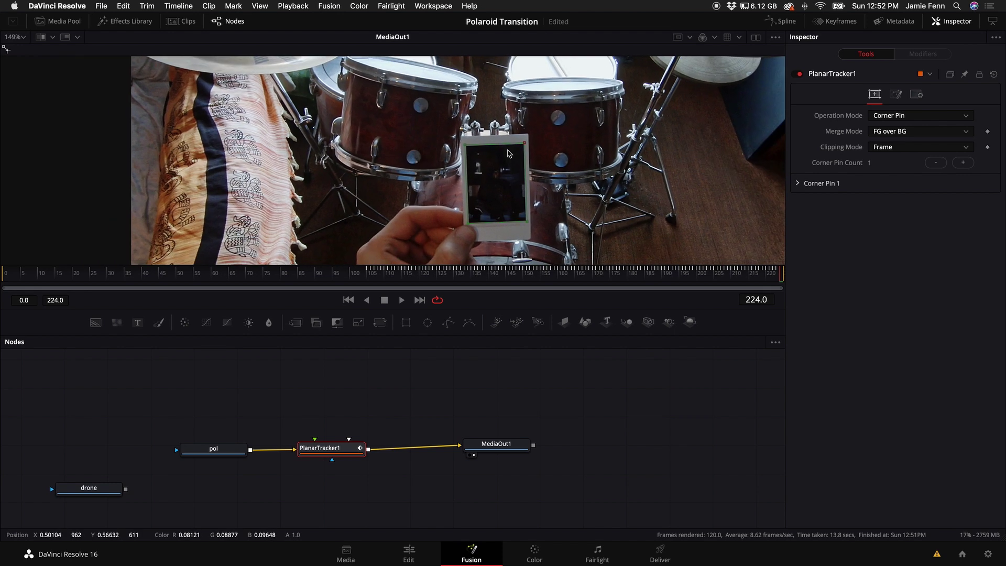
Step: Connect the drone node to PlanarTracker1 as the corner-pinned image and play back the tracked section
drag(90, 493, 318, 461)
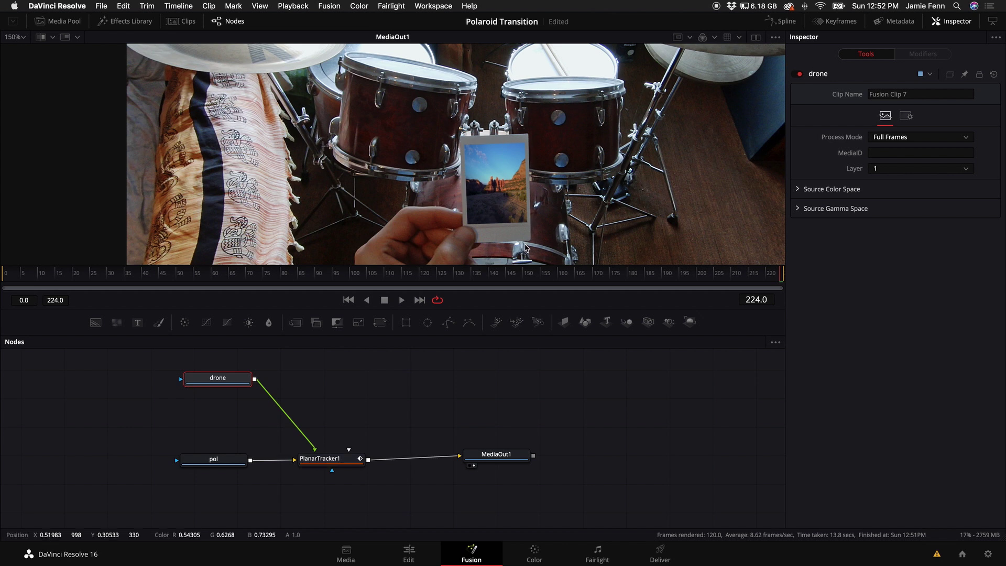
click(359, 276)
key(space)
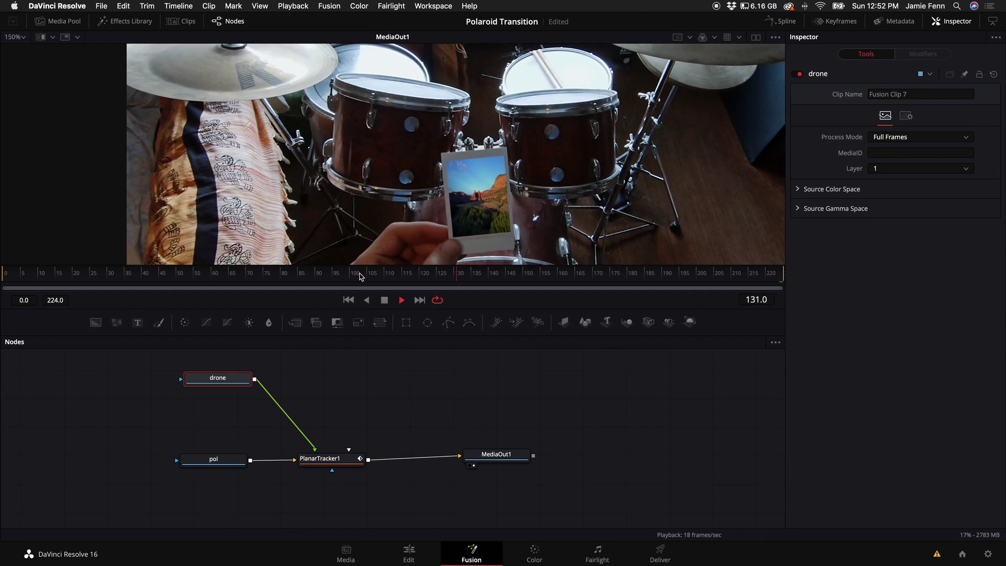
key(space)
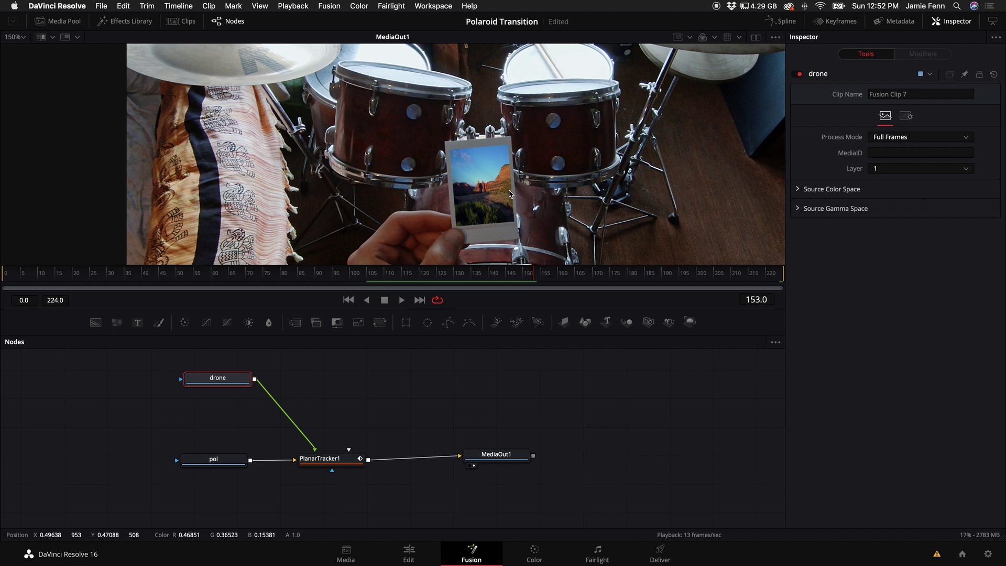
Step: Add a Crop node between the drone node and PlanarTracker1
drag(241, 377, 226, 381)
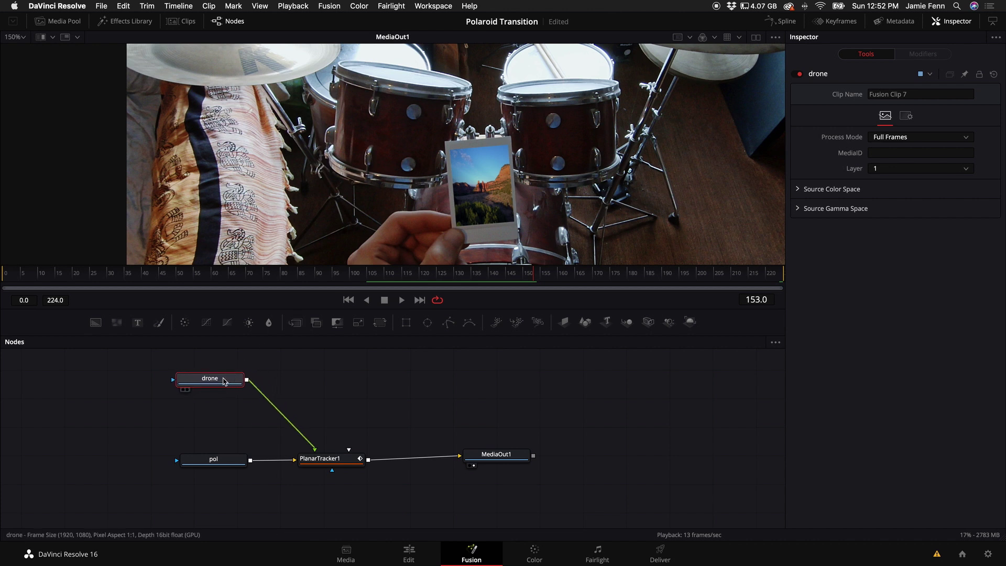
key(shift+space)
text(plan)
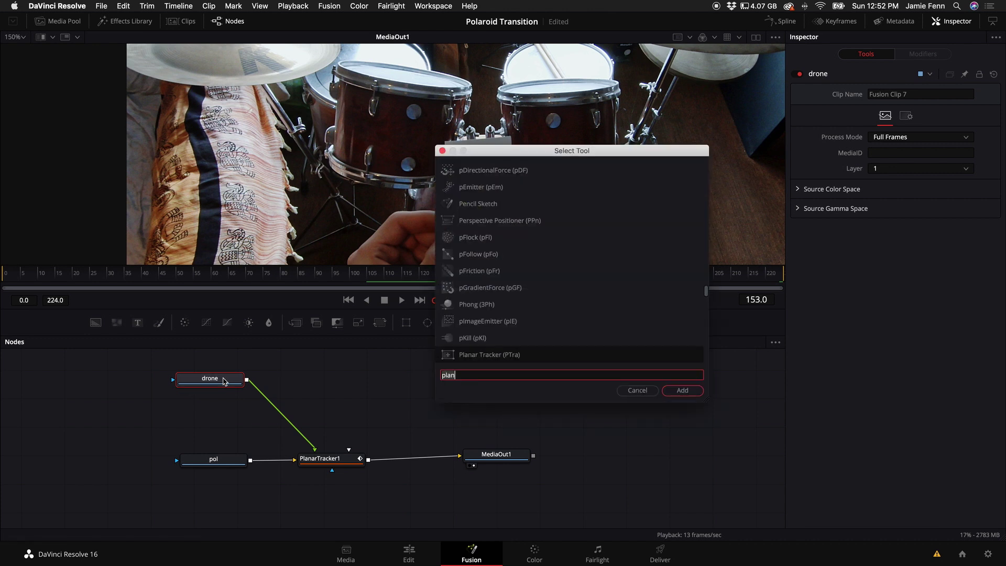
key(BackSpace)
key(BackSpace)
key(BackSpace)
key(BackSpace)
text(crop)
key(Return)
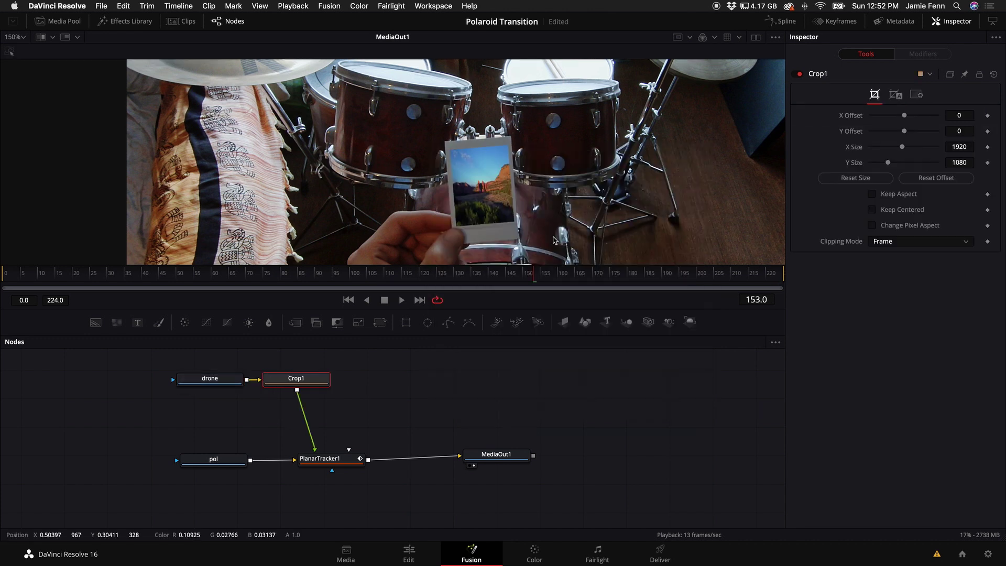
Step: Enable Keep Centered on the crop, reduce its X Size to 1097, and play back the tracked section
click(872, 212)
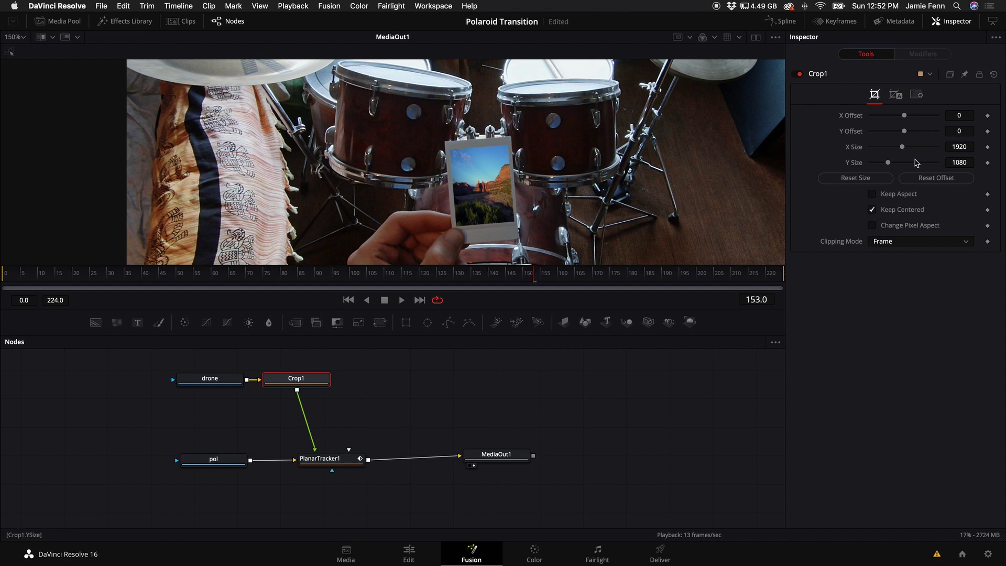
drag(902, 148, 890, 151)
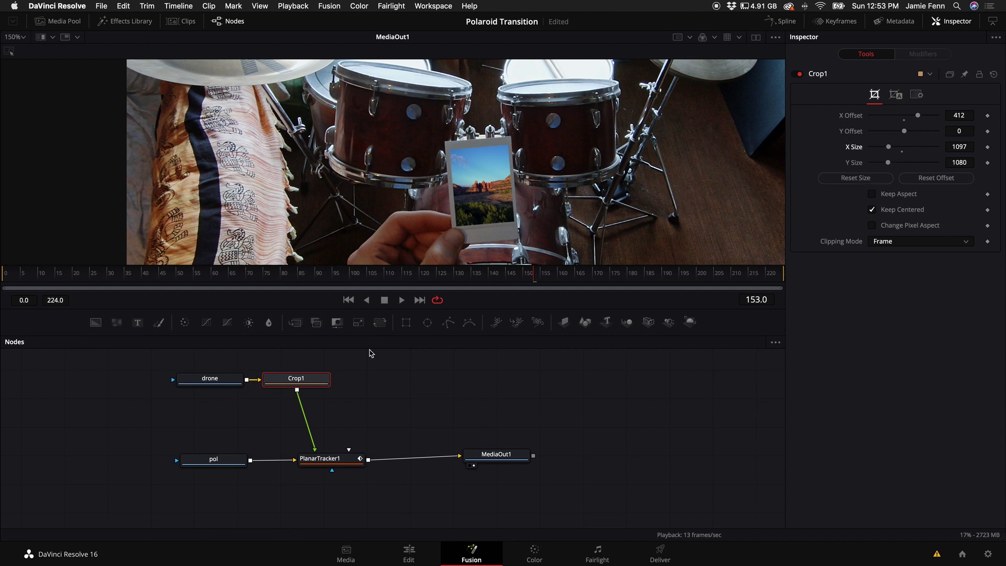
click(305, 273)
key(space)
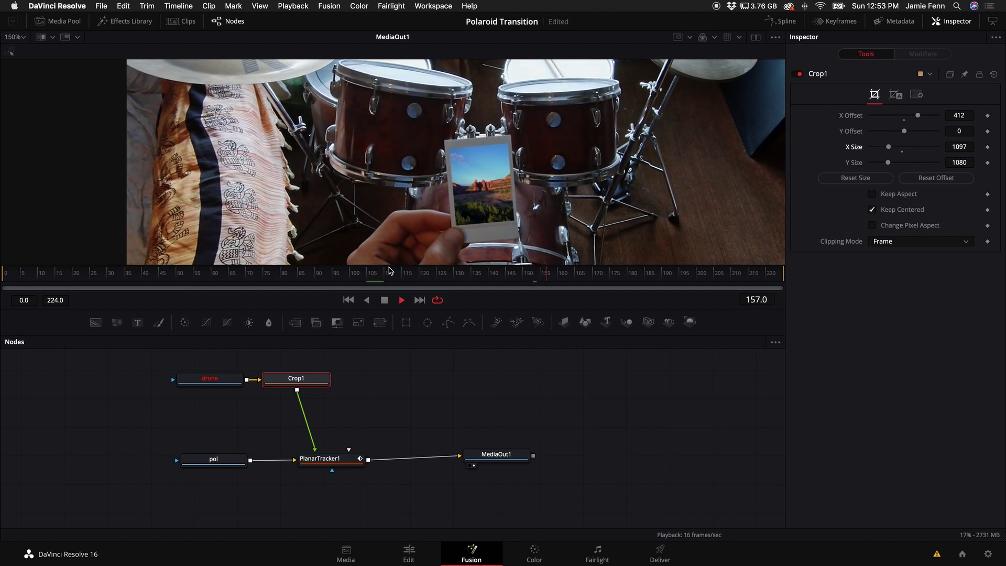
key(space)
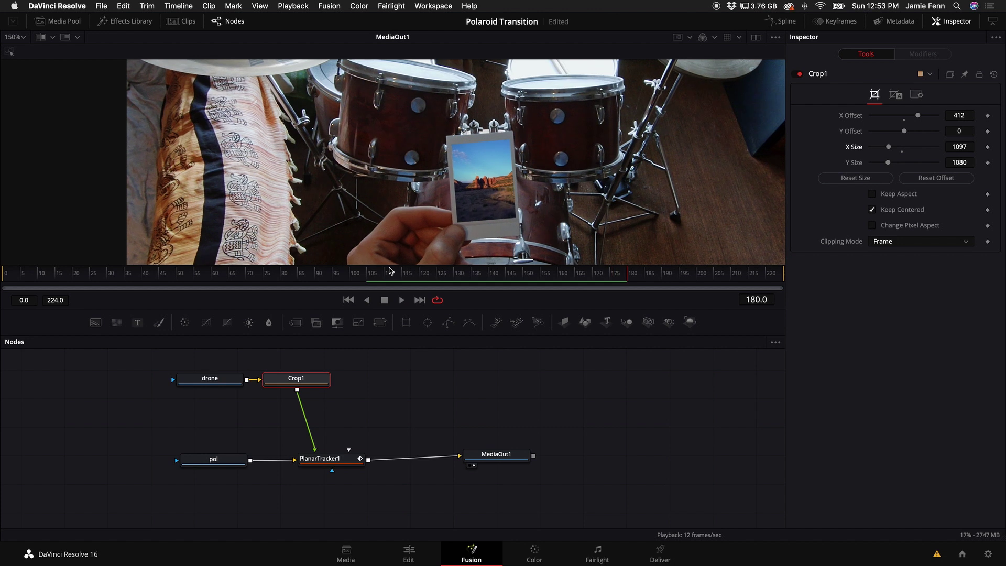
Step: Place an adjustment clip on Video 2 over the cut between Fusion Clip 7 and DJI_0027.MOV, trimming its start slightly
scroll(457, 447, down, 2)
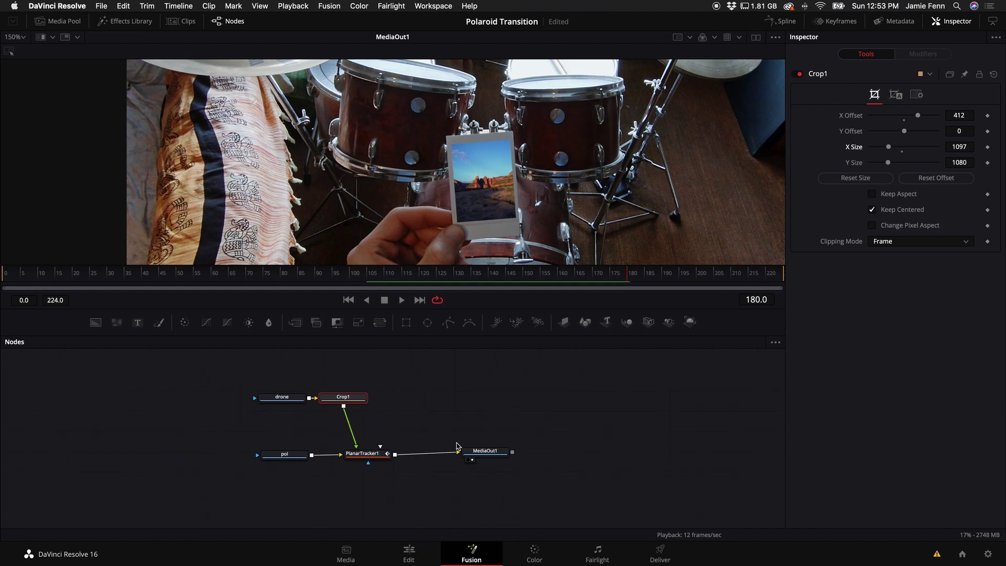
click(412, 560)
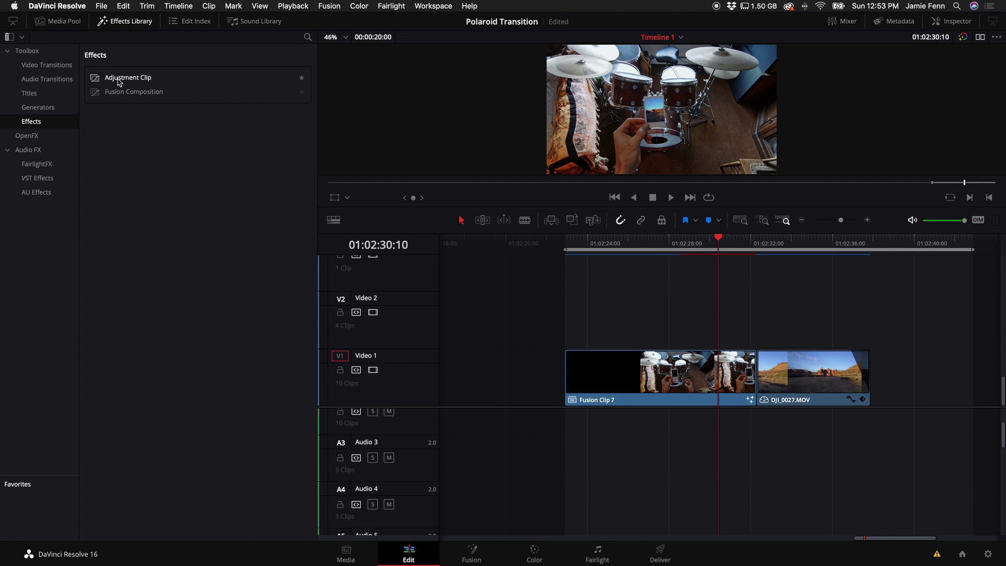
drag(115, 81, 799, 333)
scroll(793, 333, right, 5)
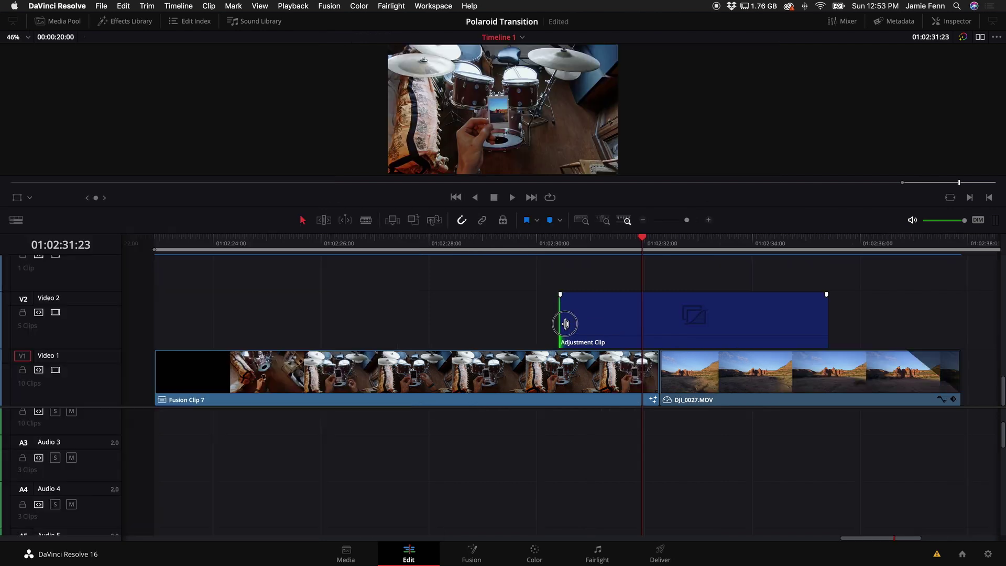
drag(560, 321, 567, 321)
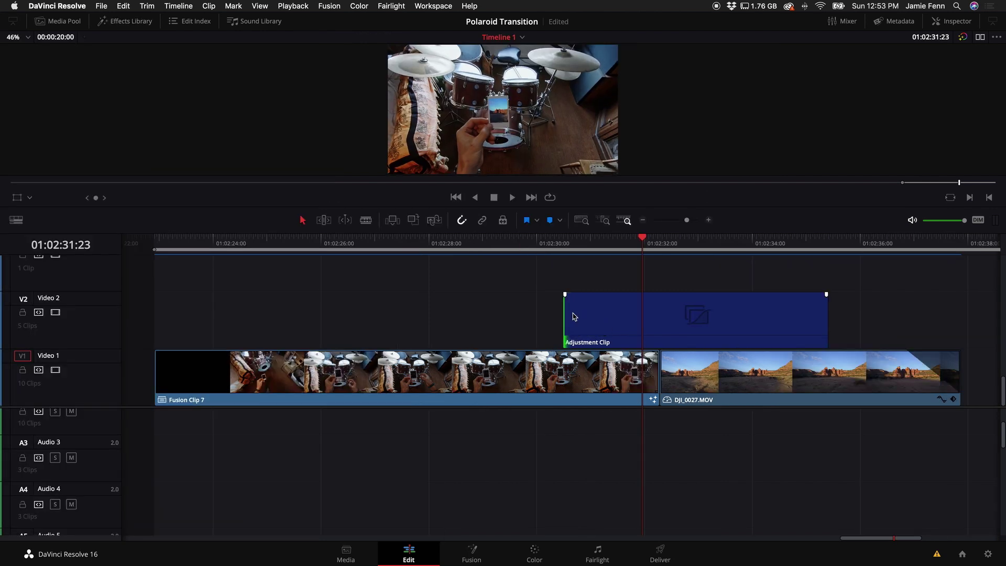
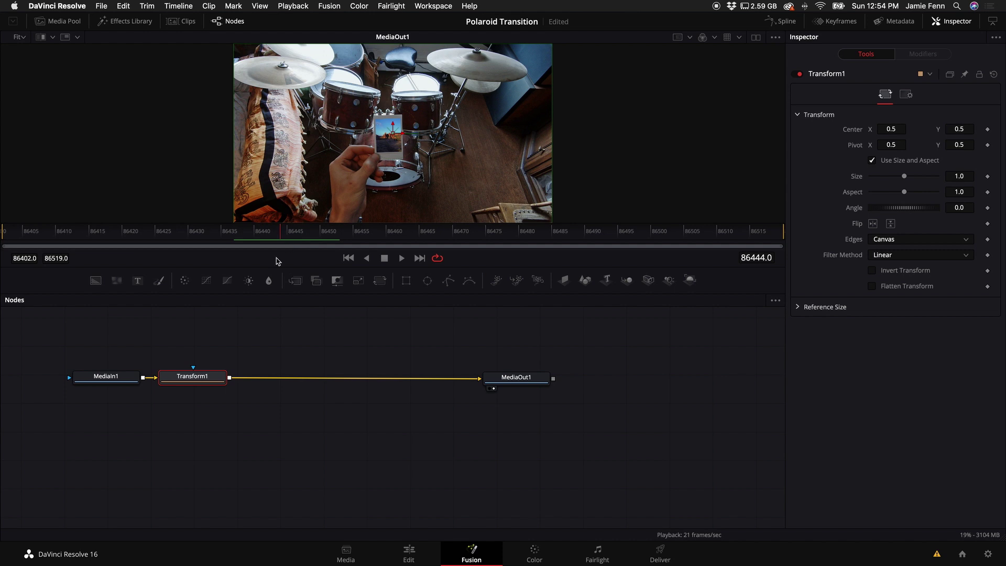
Step: Keyframe Transform1's Size at 1.0 on frame 86437, shortly before the cut to the drone footage
key(Left)
key(Left)
key(Left)
key(Left)
key(Left)
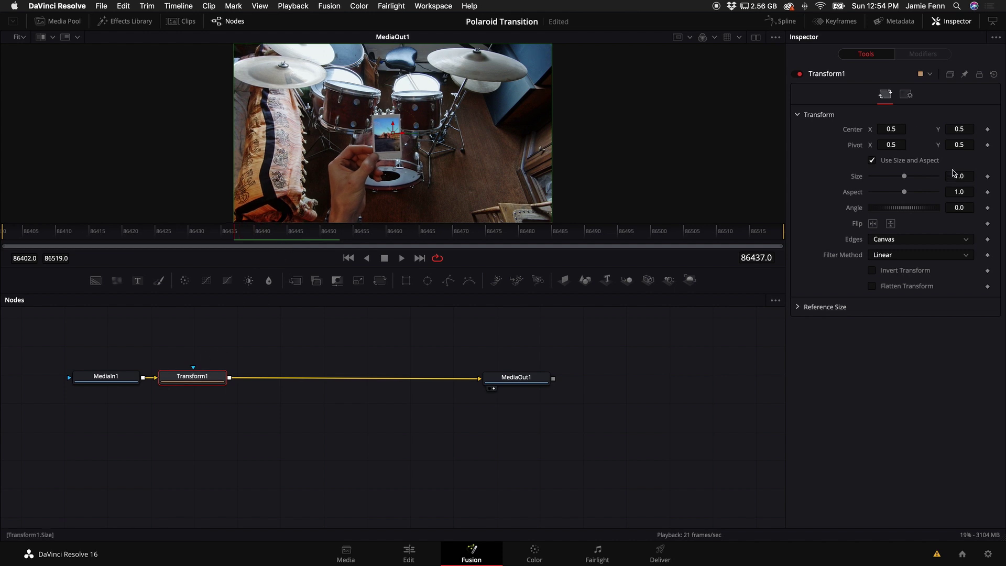
click(987, 176)
Step: On the last Polaroid frame, 86444, set Transform1's Size to 12.0
key(Right)
key(Right)
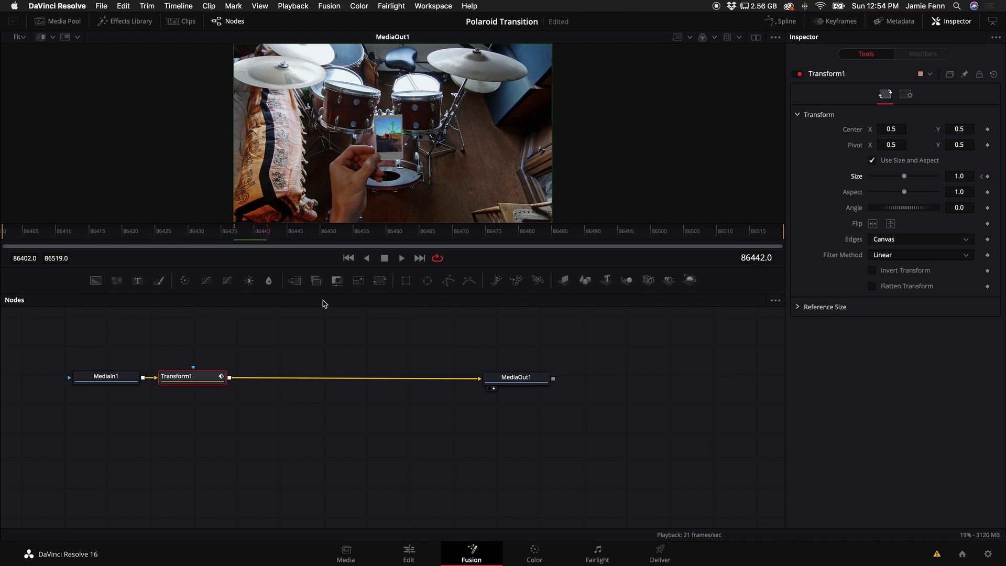
key(Right)
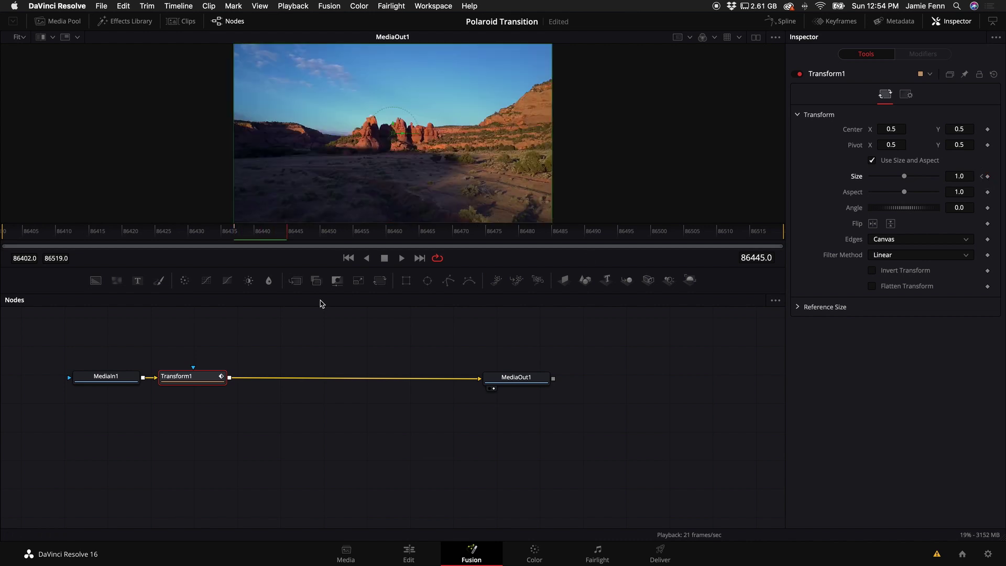
key(Left)
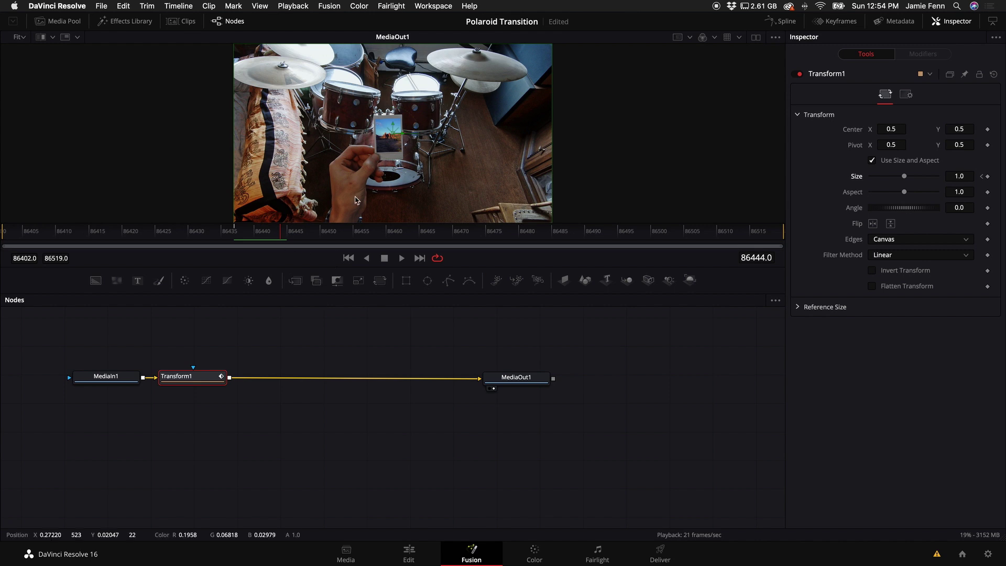
drag(904, 178, 953, 179)
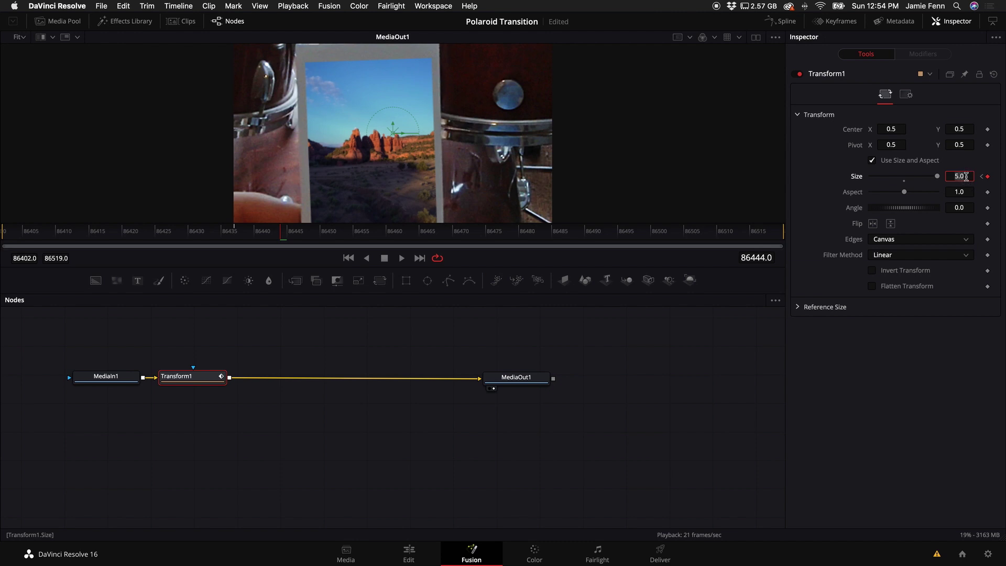
key(Tab)
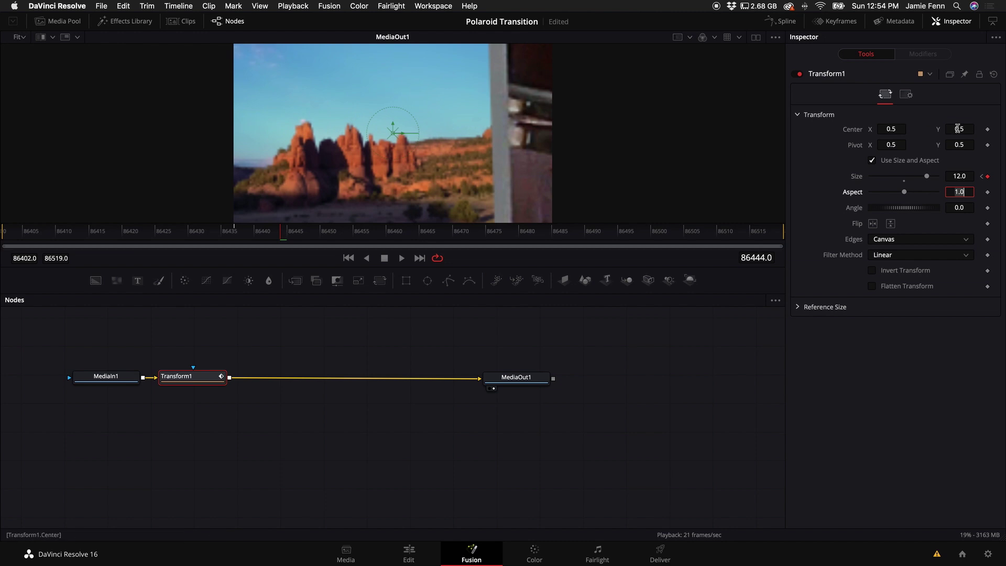
Step: Set Transform1's Pivot X to 0.486 to centre the Polaroid's picture in the frame, and play back the zoom
click(958, 145)
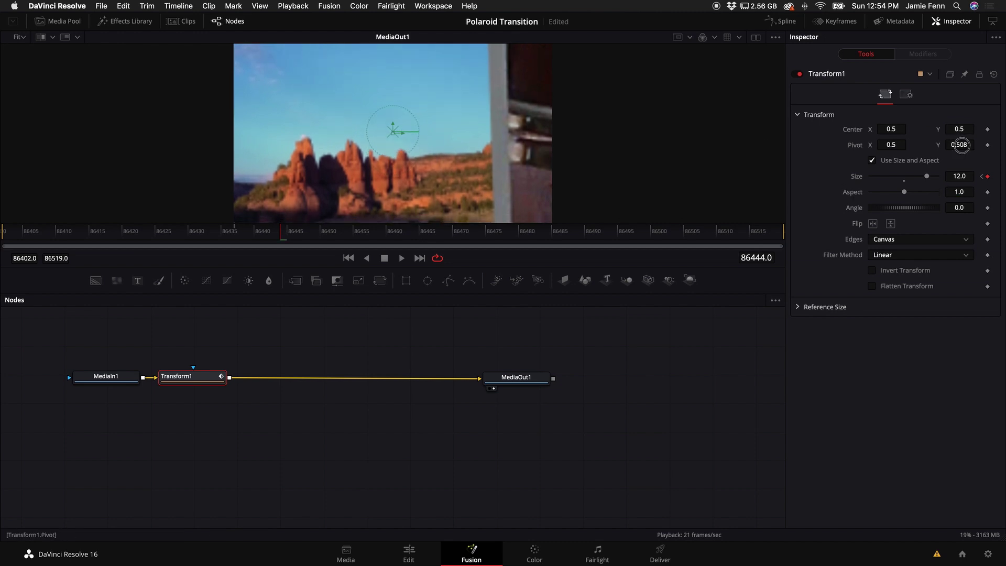
drag(893, 144, 884, 147)
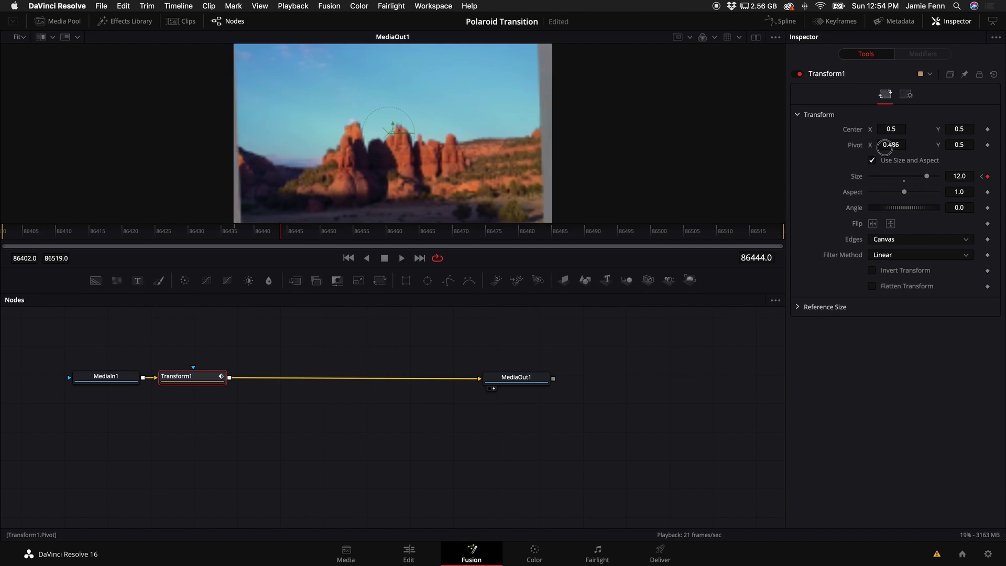
scroll(550, 215, down, 1)
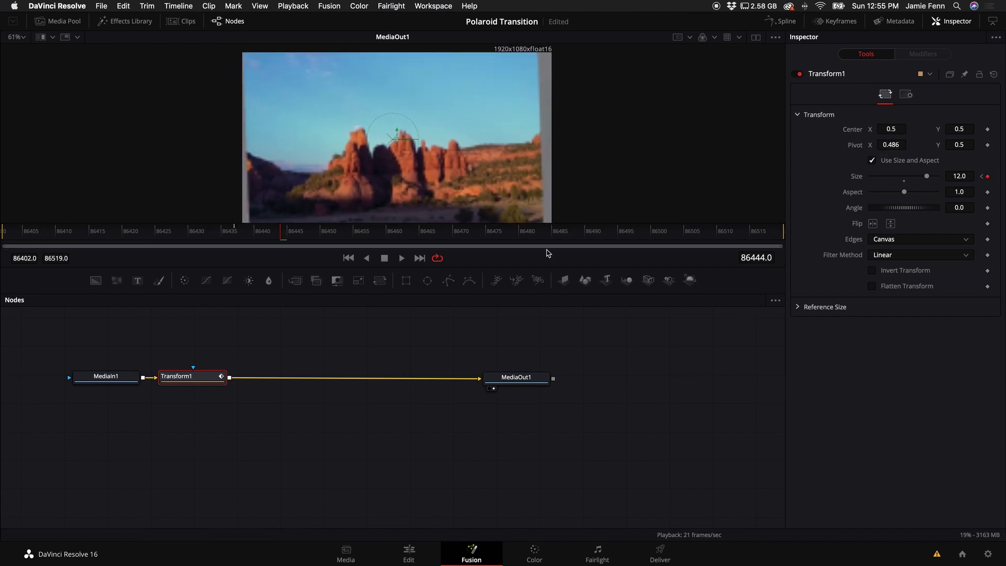
drag(545, 268, 546, 329)
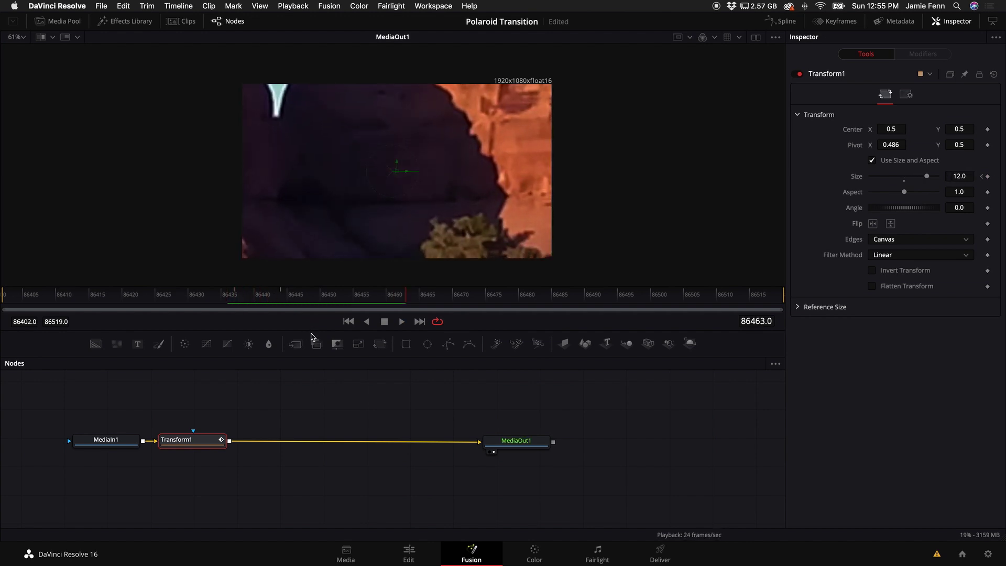
key(space)
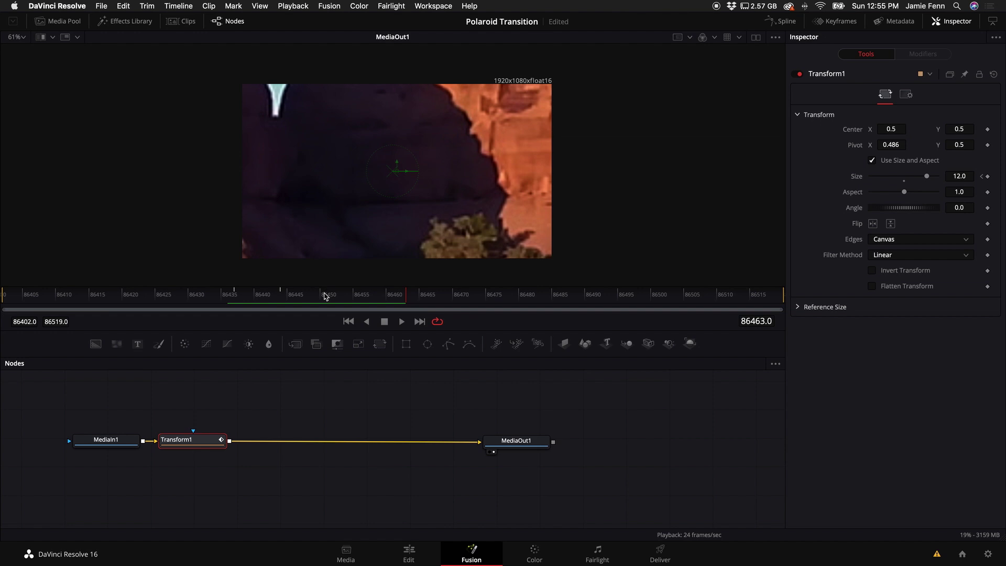
Step: Set Transform1's Size to 2.8 on the first drone frame, 86445, and to 1.0 at frame 86460
drag(325, 297, 284, 300)
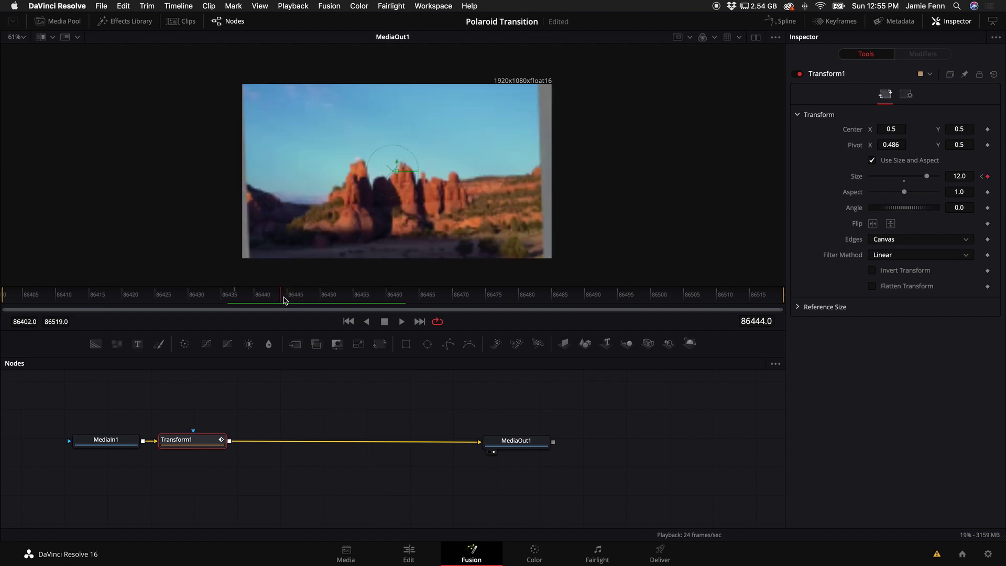
key(Right)
key(Right)
key(Right)
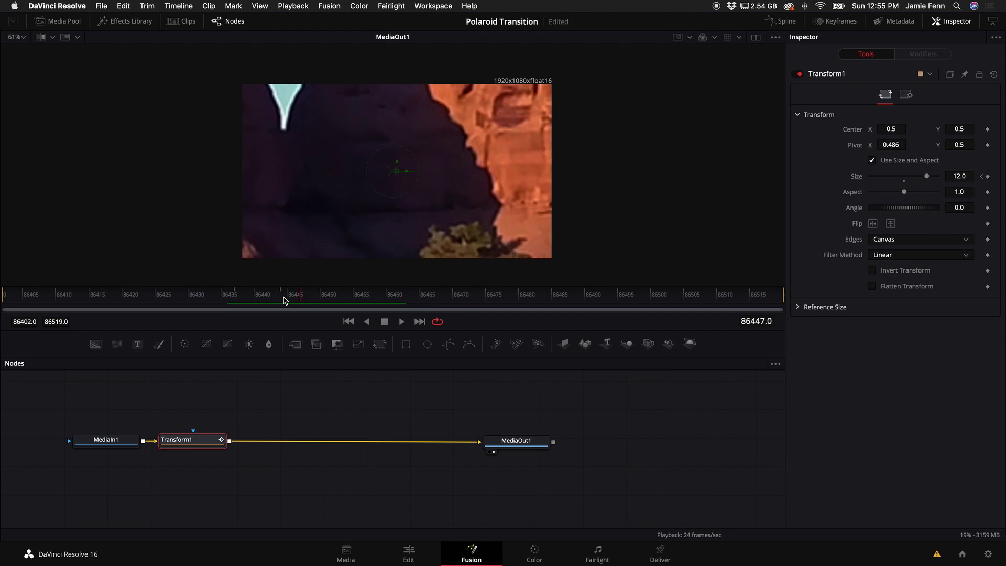
key(Left)
key(Left)
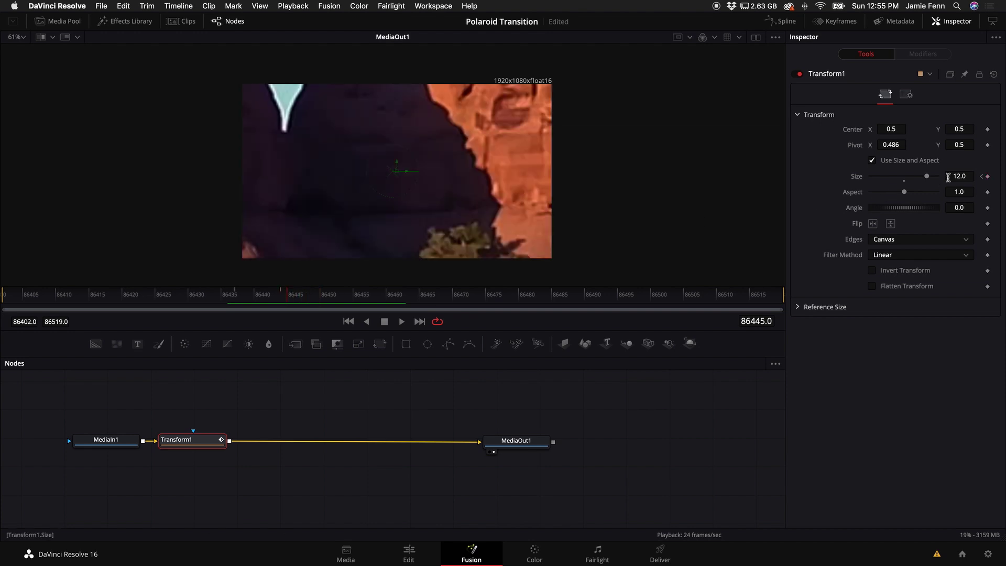
drag(928, 180, 909, 181)
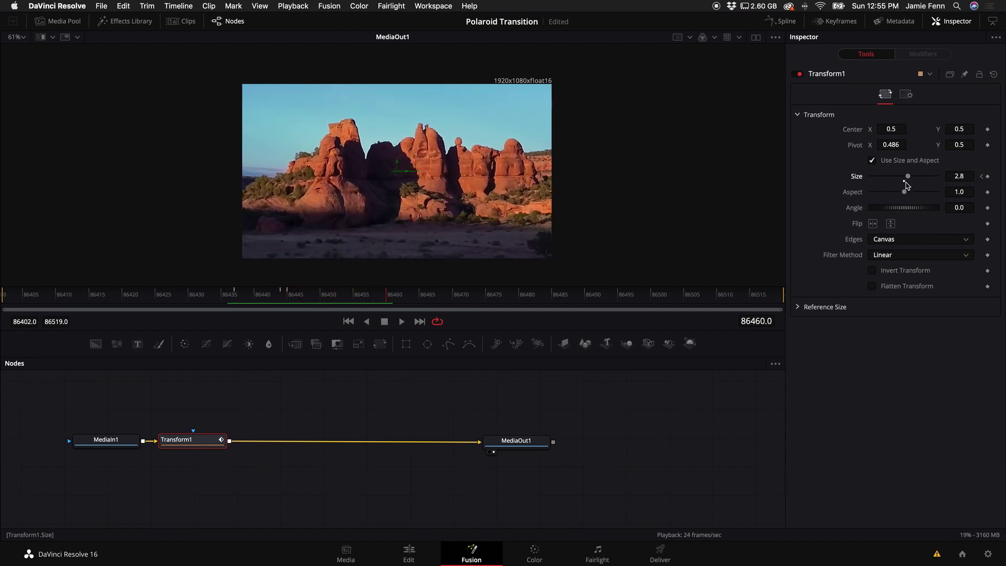
double_click(905, 182)
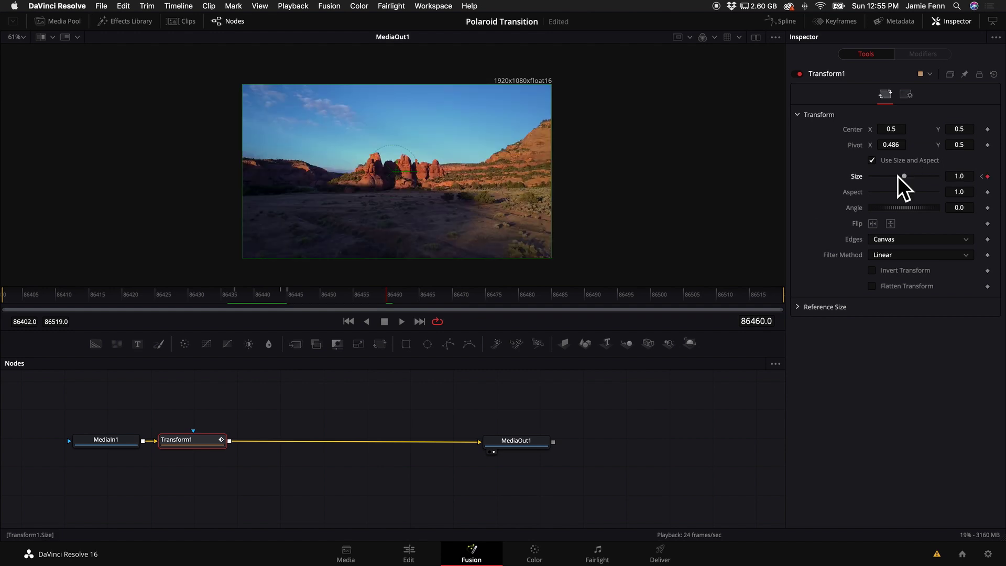
Step: Play back the zoom from the Polaroid into the drone footage to check the transition
click(206, 296)
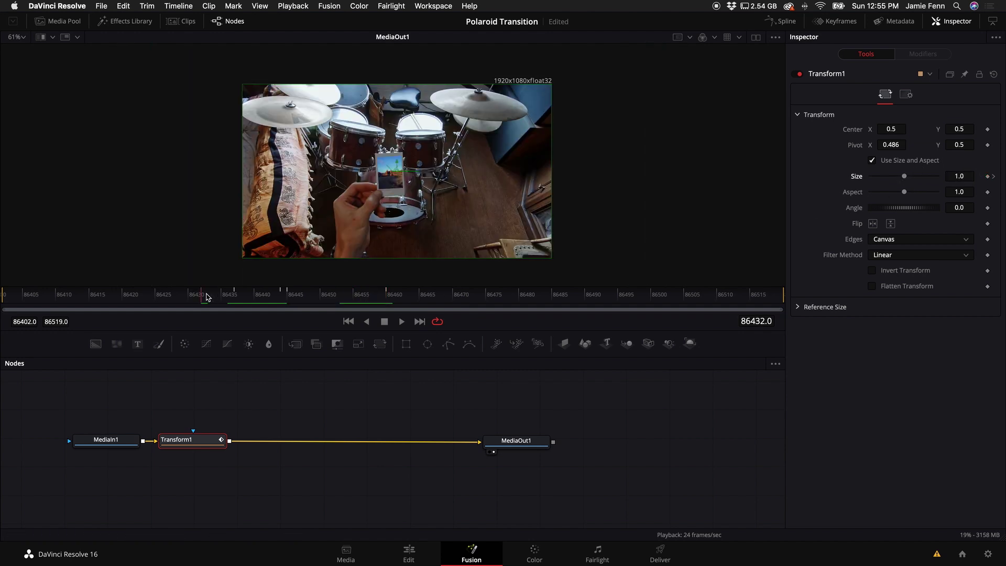
key(space)
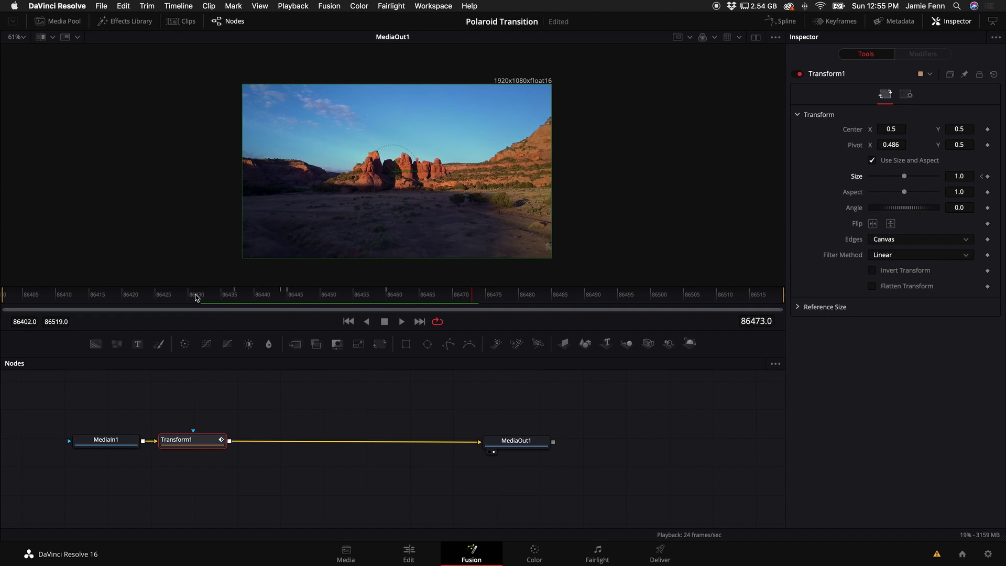
key(space)
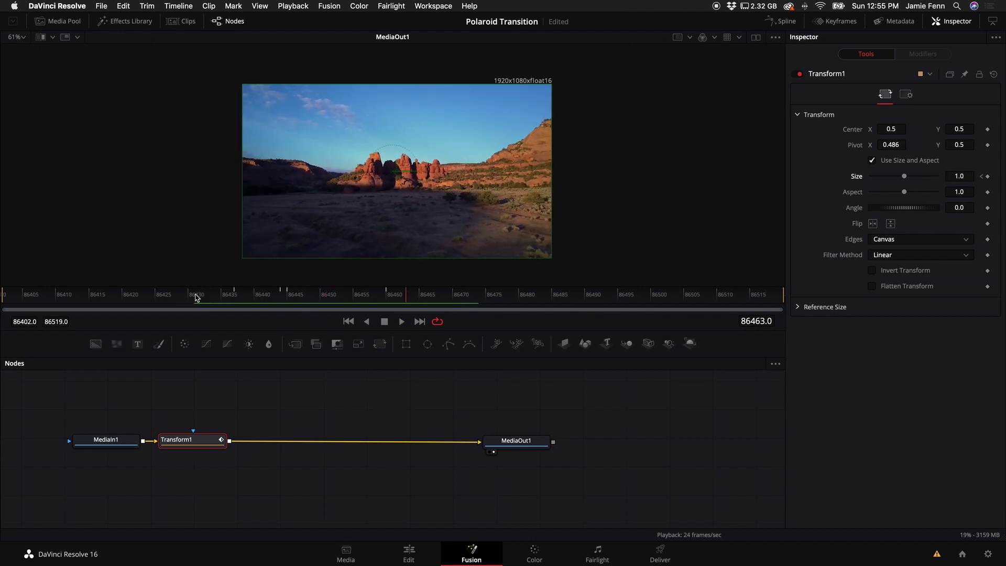
click(229, 302)
key(space)
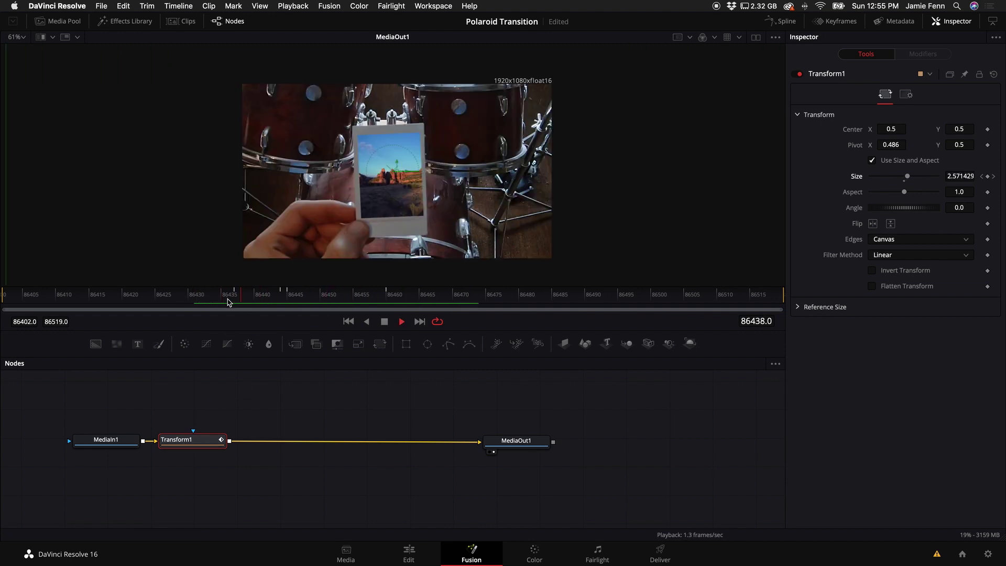
key(space)
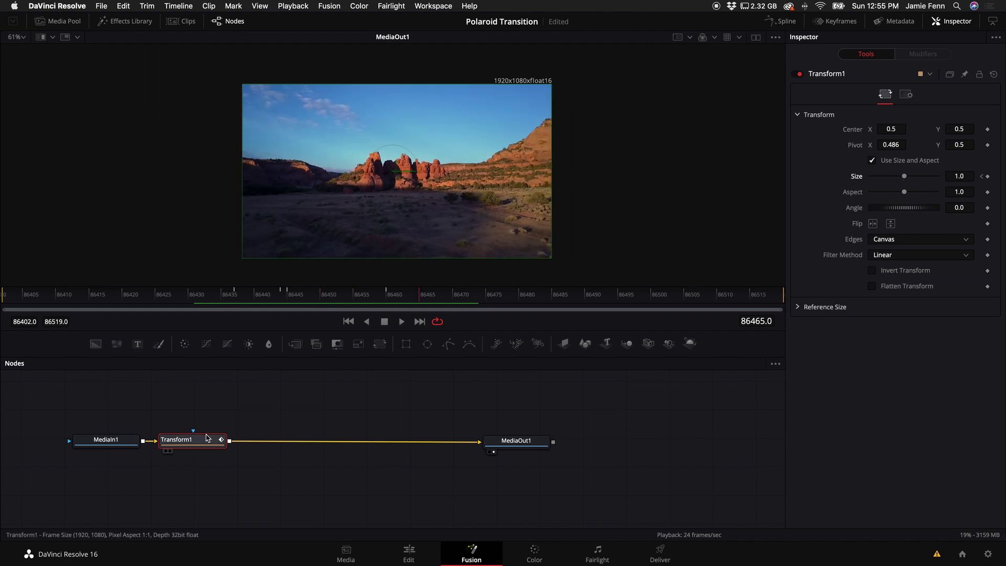
Step: Show Transform1's Size curve in the Spline editor, smooth the zoom's starting keyframe, and play back the result
click(789, 23)
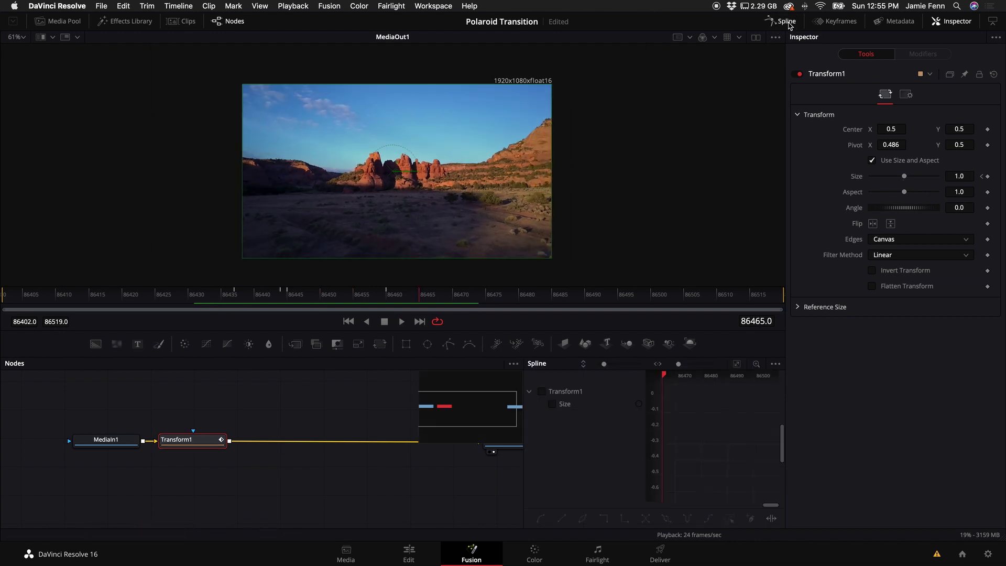
click(553, 405)
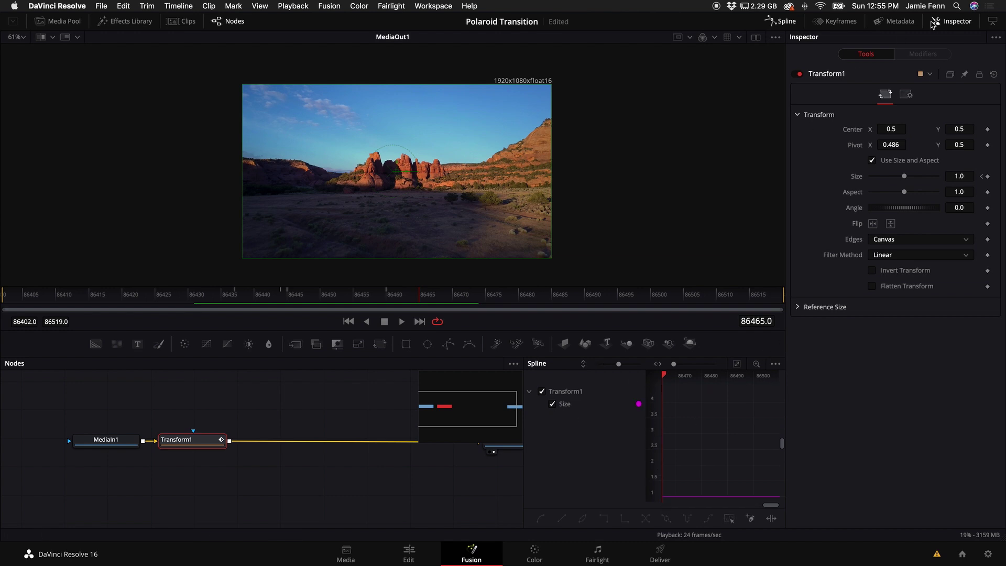
click(957, 23)
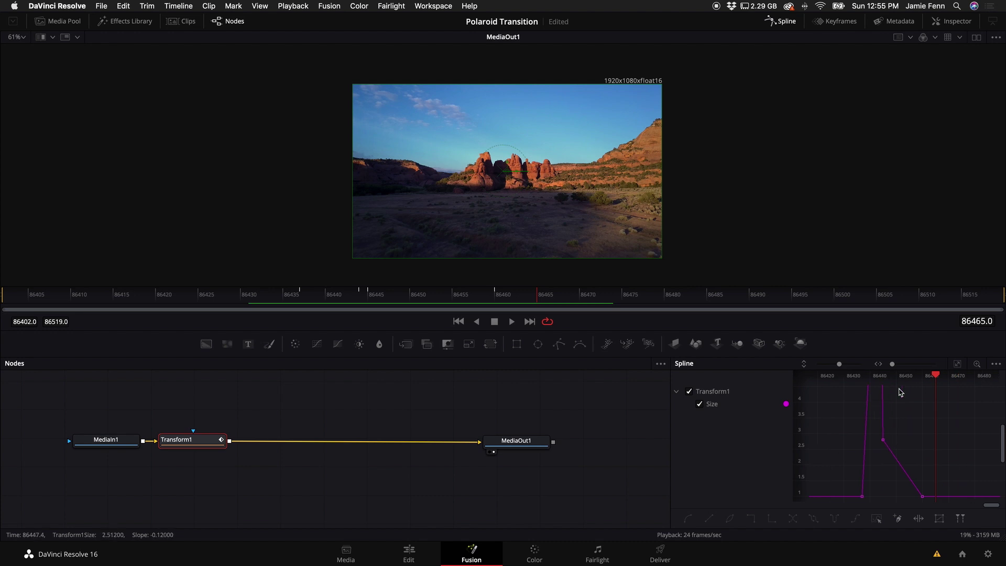
scroll(860, 356, up, 3)
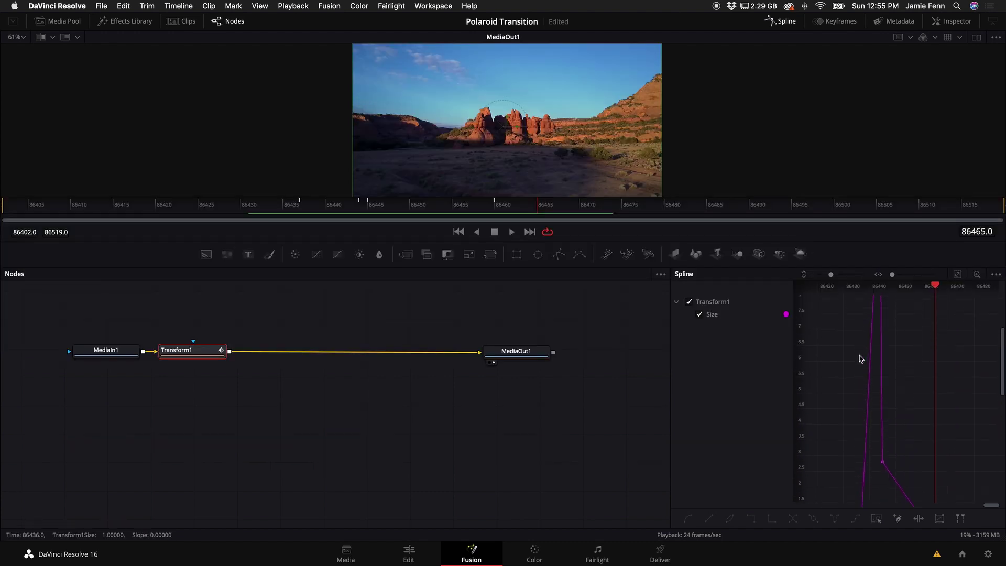
scroll(872, 387, down, 5)
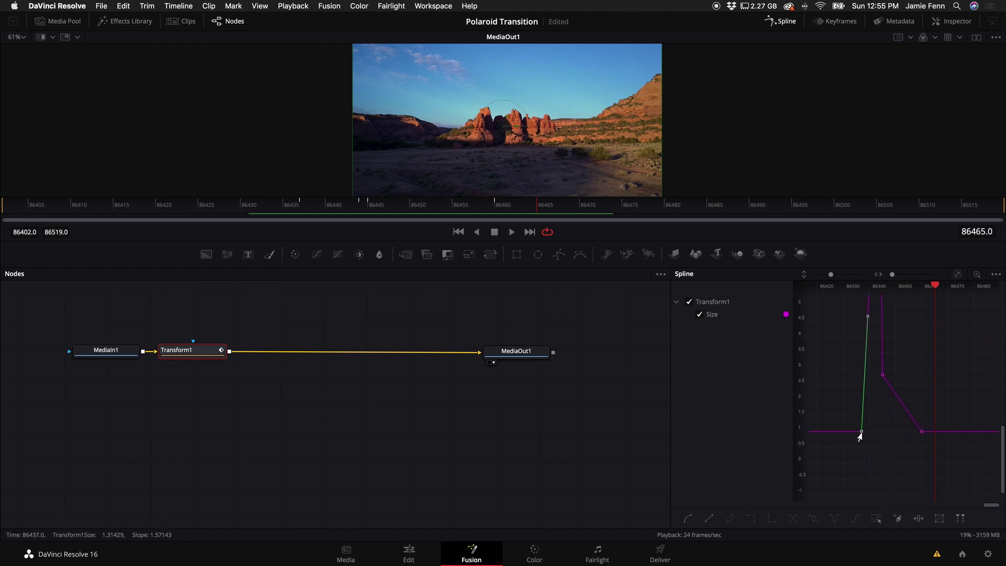
key(shift+s)
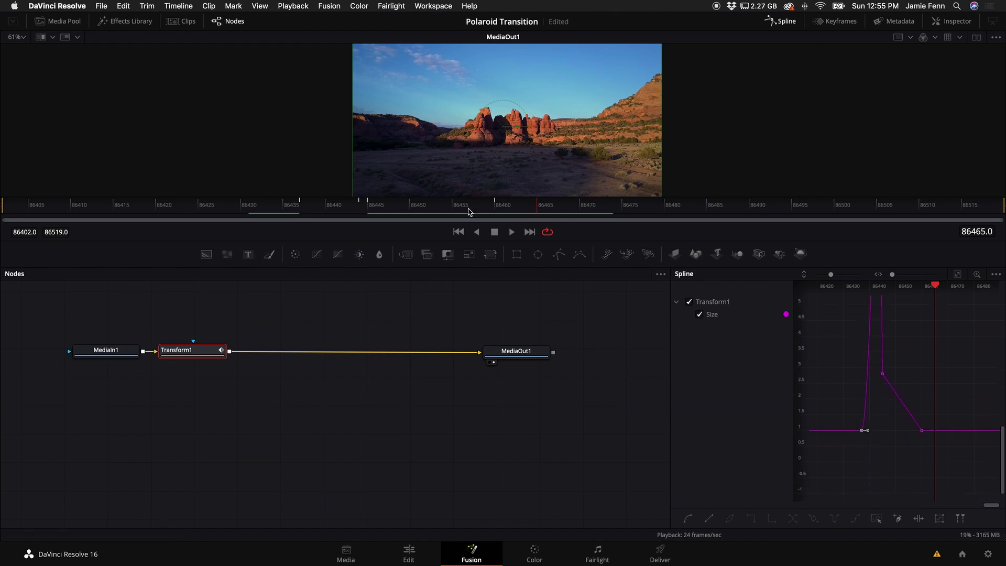
key(space)
key(space)
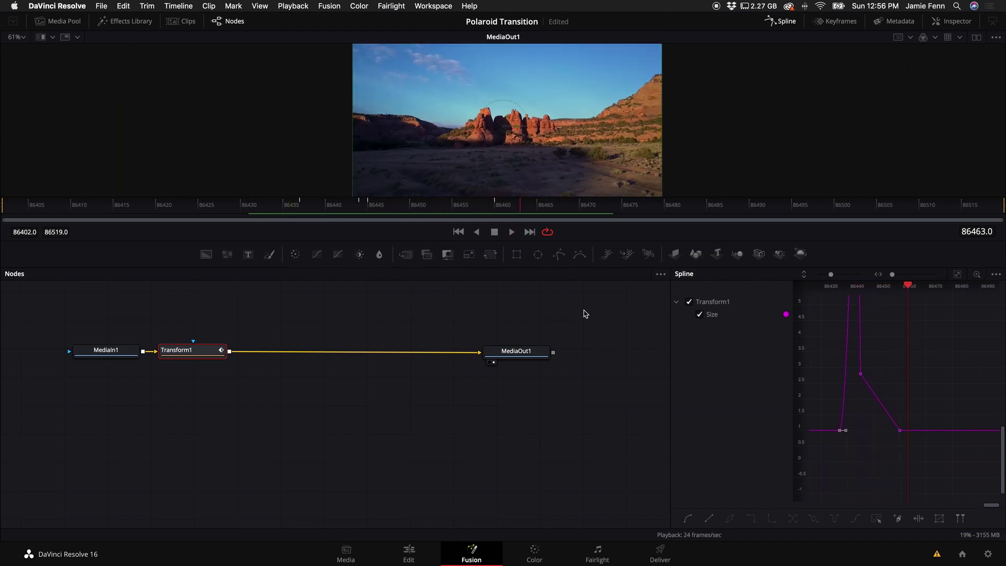
Step: Smooth the Size curve's end keyframe at frame 86460 and lengthen its incoming handle back toward the first drone frame
scroll(856, 436, left, 1)
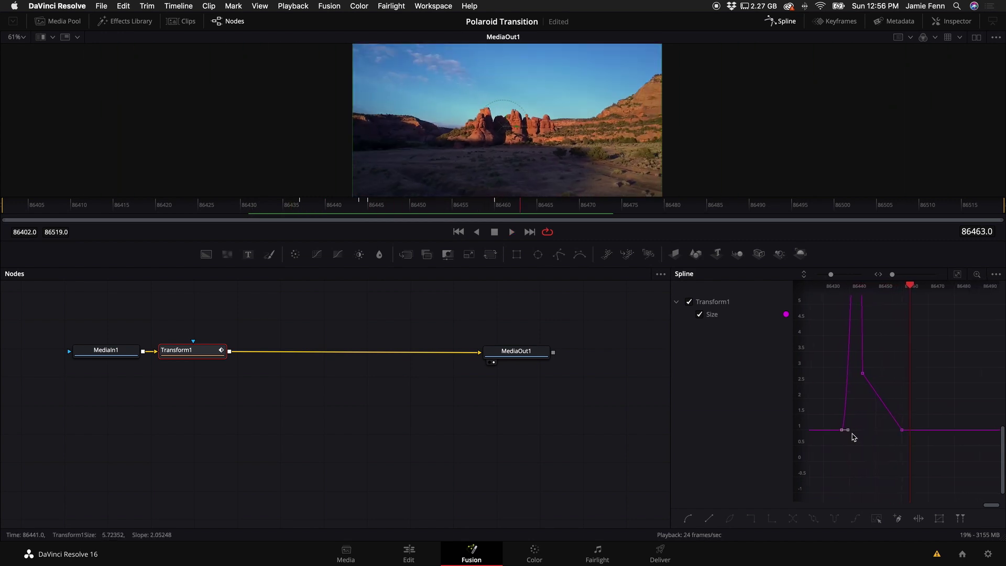
drag(671, 404, 515, 404)
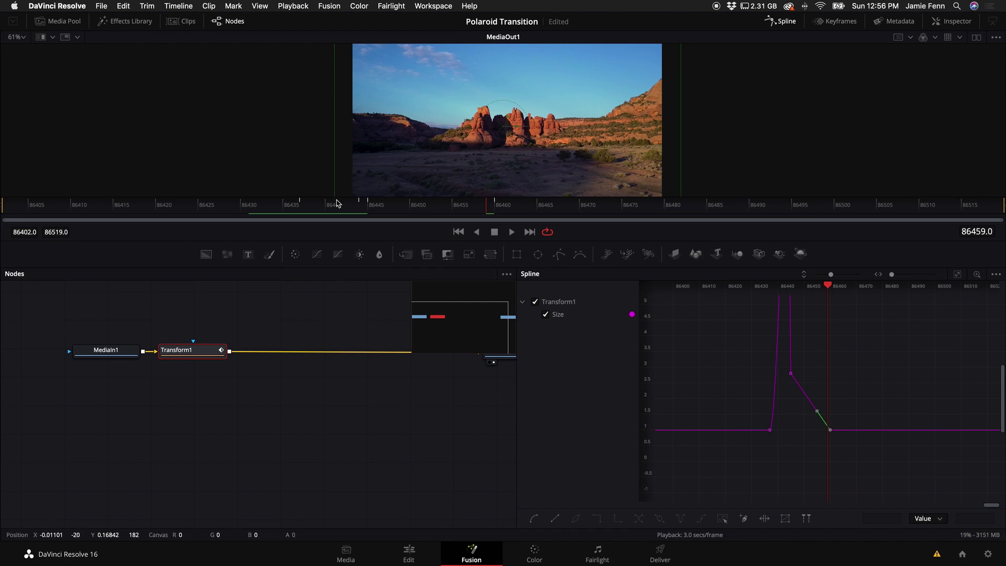
click(201, 206)
key(space)
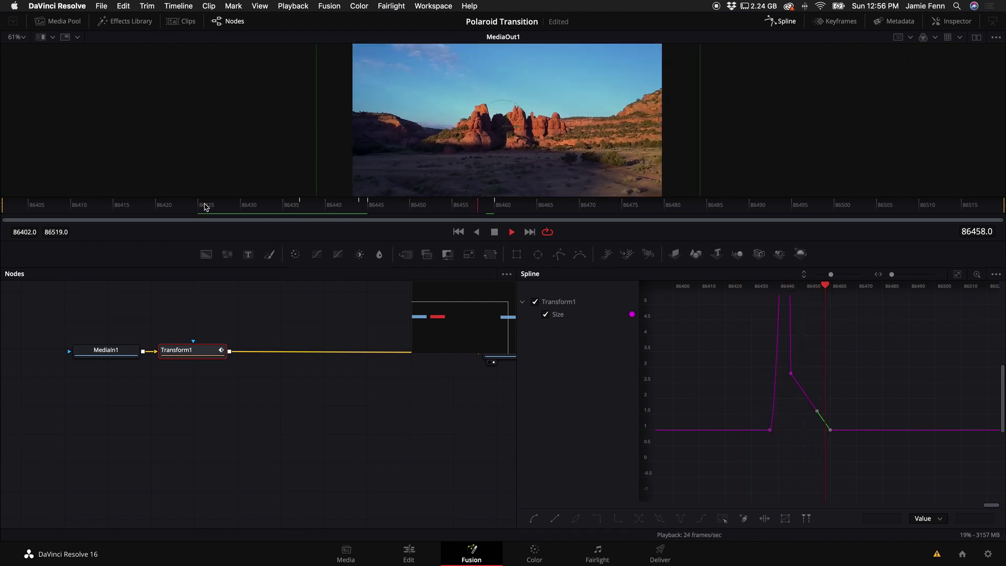
click(829, 431)
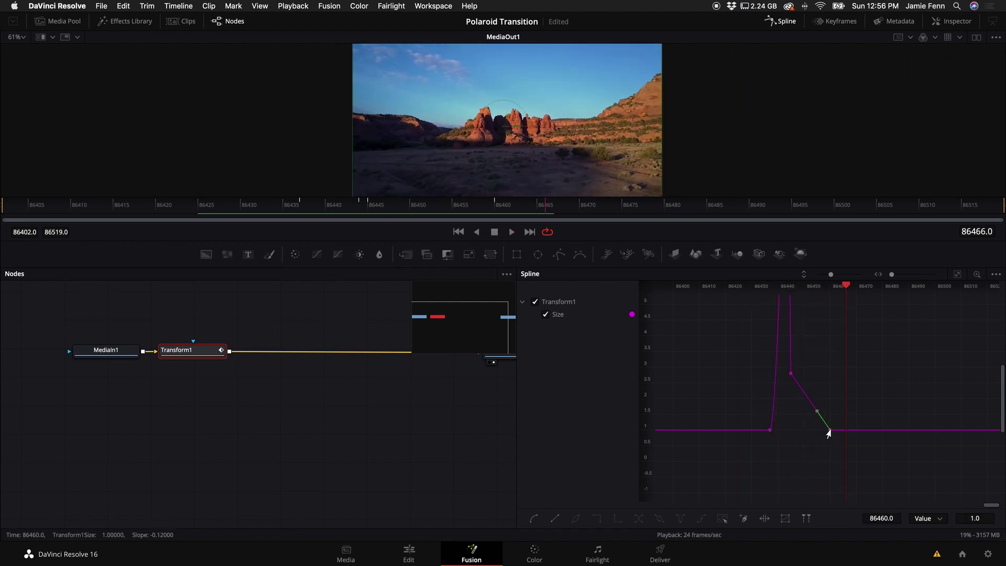
key(s)
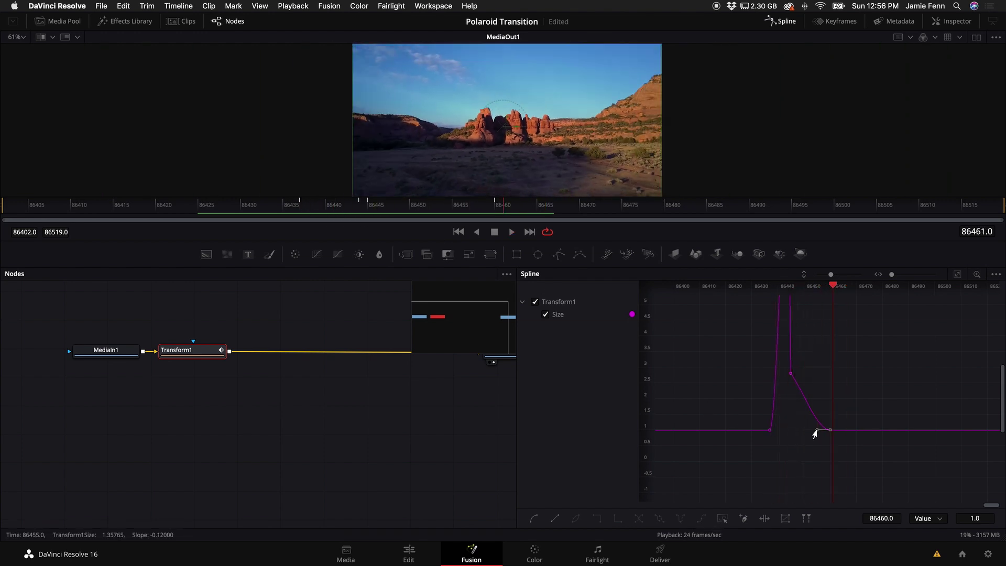
drag(816, 431, 796, 431)
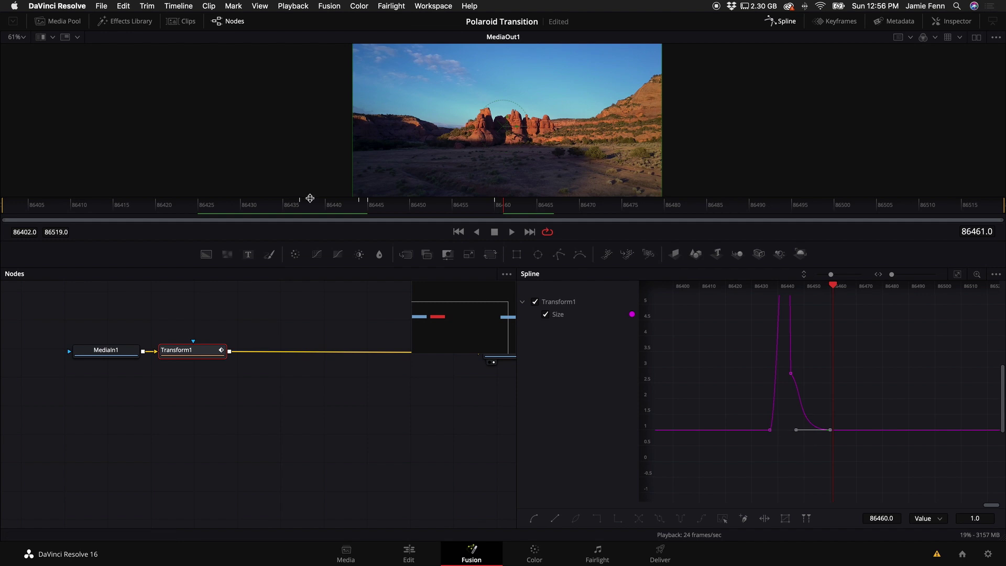
Step: Play back the eased zoom from well before the first Size keyframe through the drone footage
click(277, 212)
key(space)
click(162, 209)
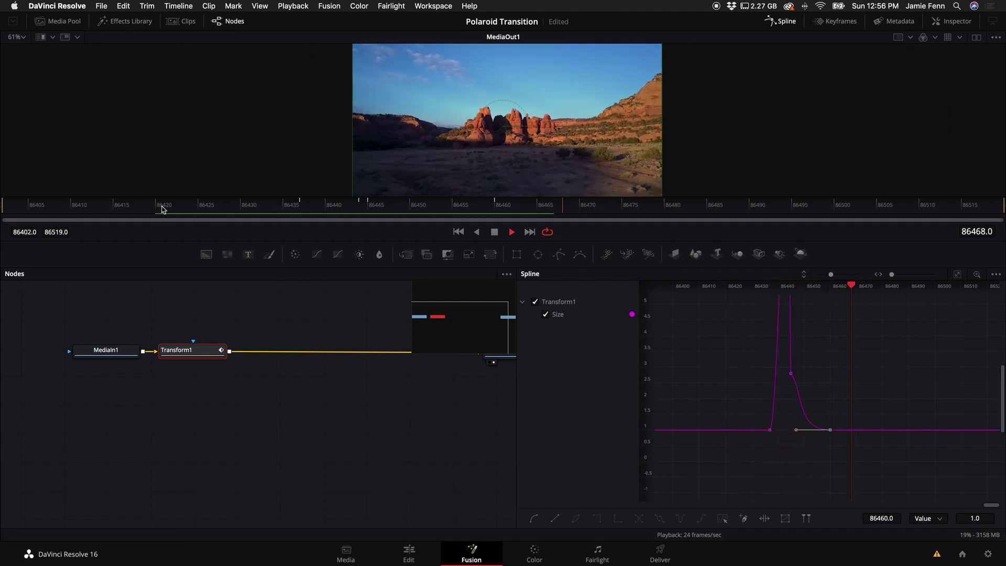
click(78, 210)
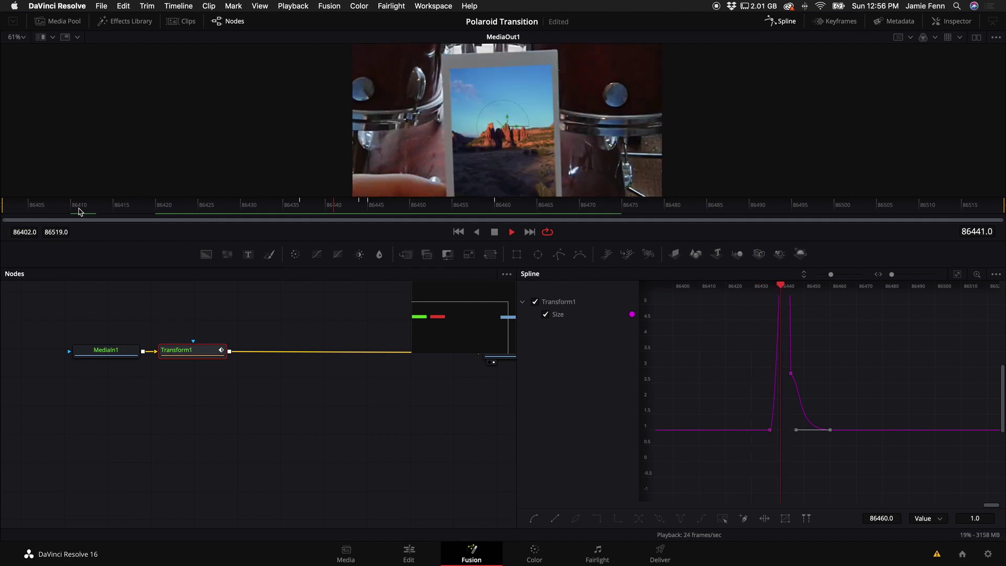
key(space)
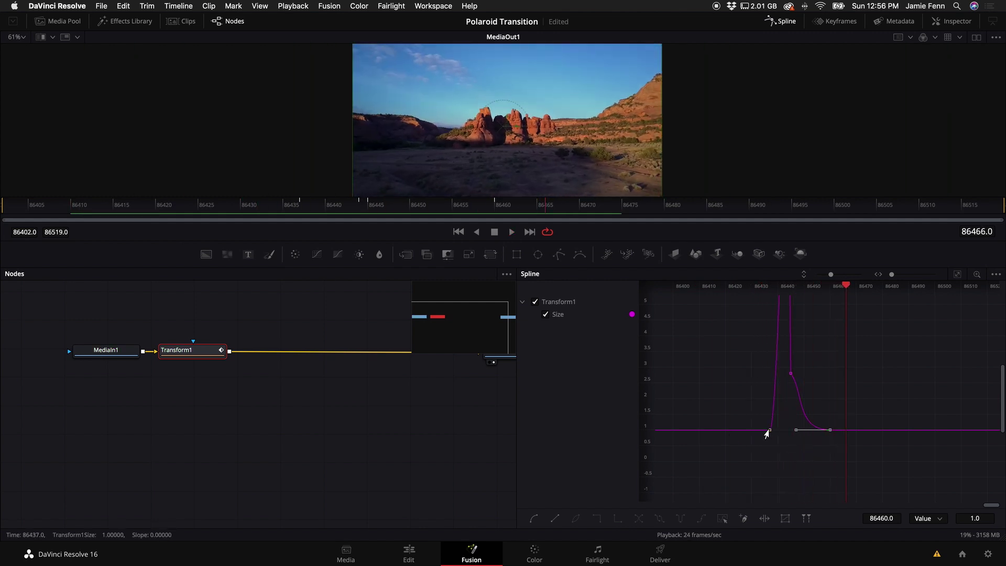
Step: Move the zoom's starting Size keyframe to frame 86433 and play back the new timing
drag(767, 433, 758, 433)
key(space)
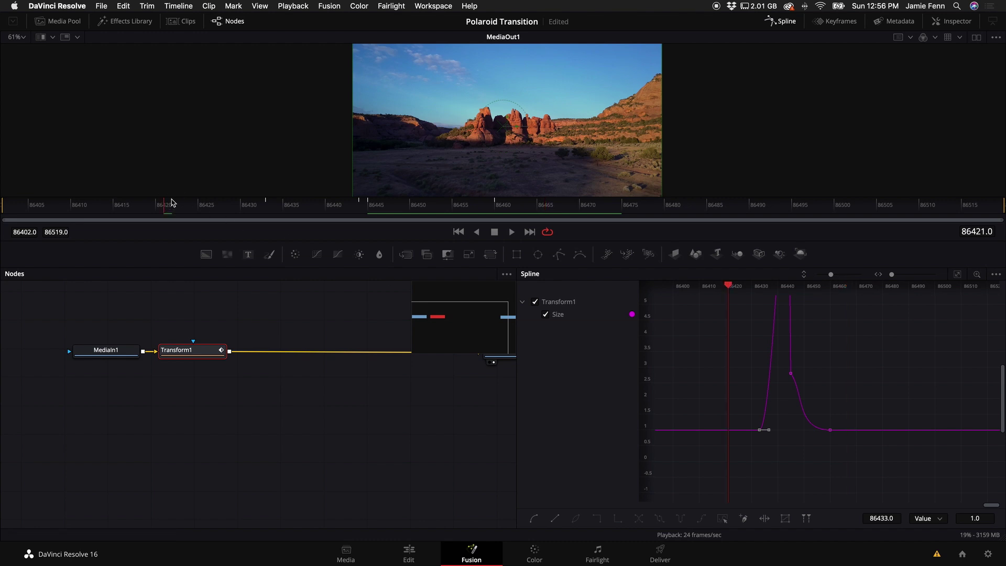
key(space)
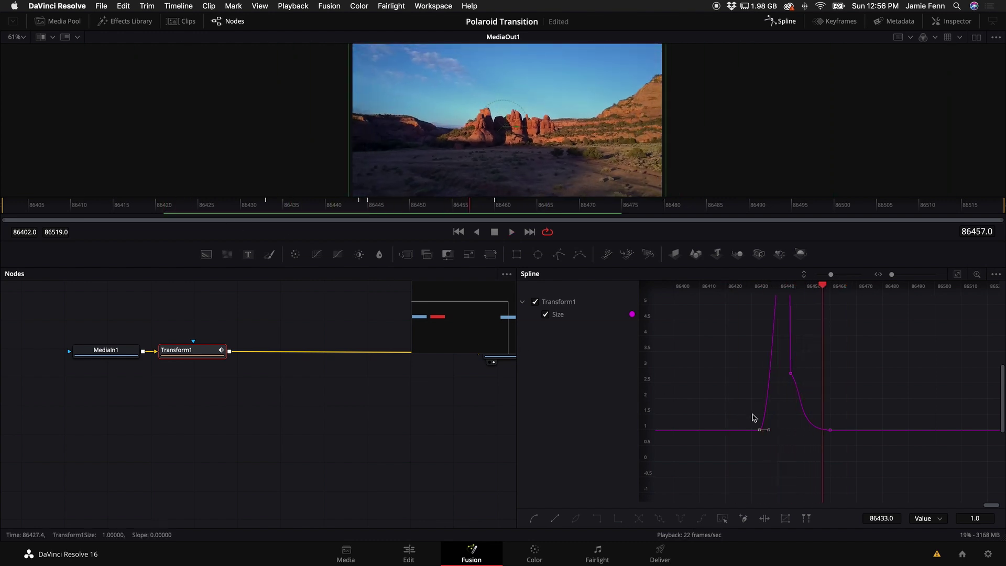
Step: Lengthen the outgoing handle of the Size keyframe at frame 86433, and play back the zoom in an enlarged viewer
drag(772, 429, 778, 433)
key(space)
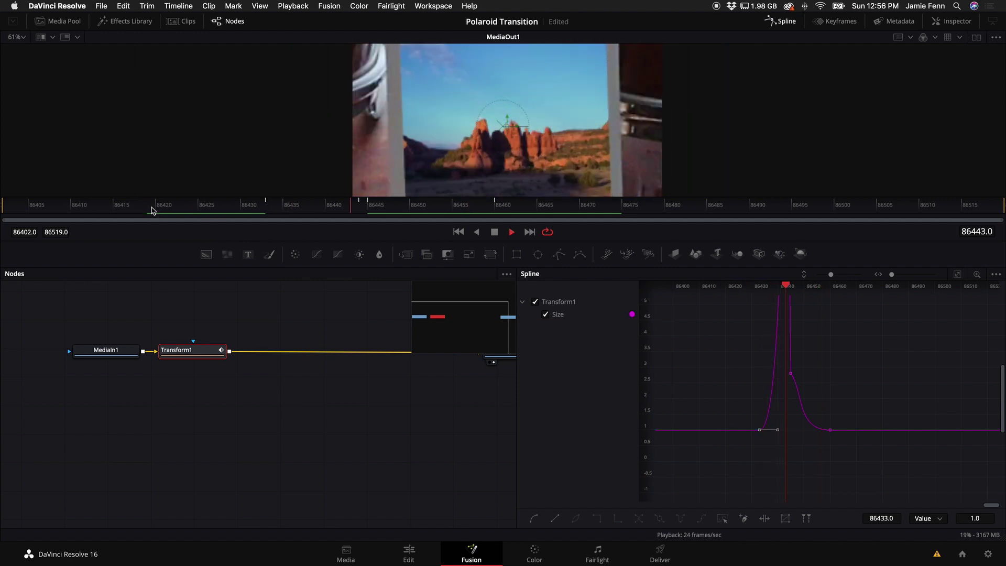
drag(626, 266, 237, 383)
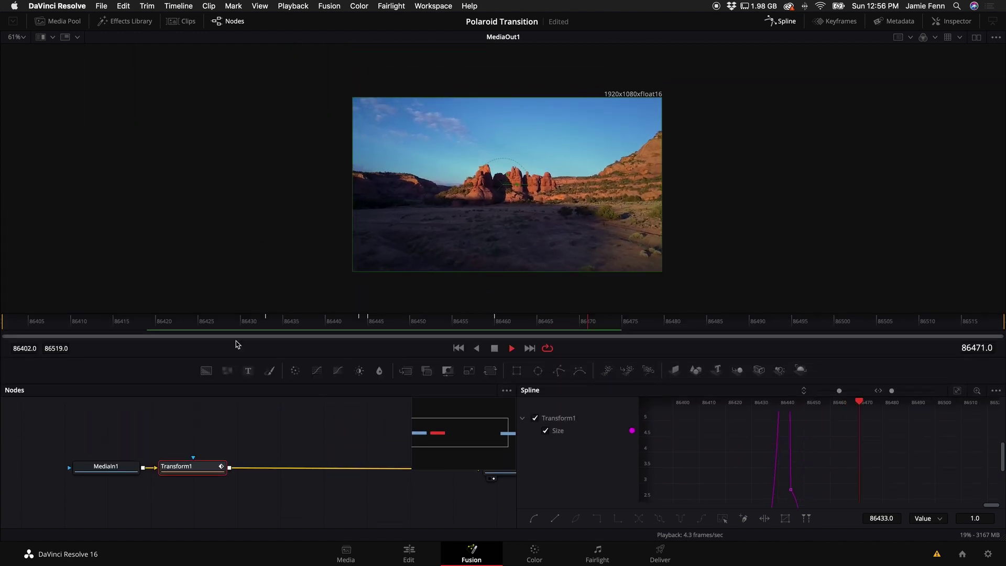
key(space)
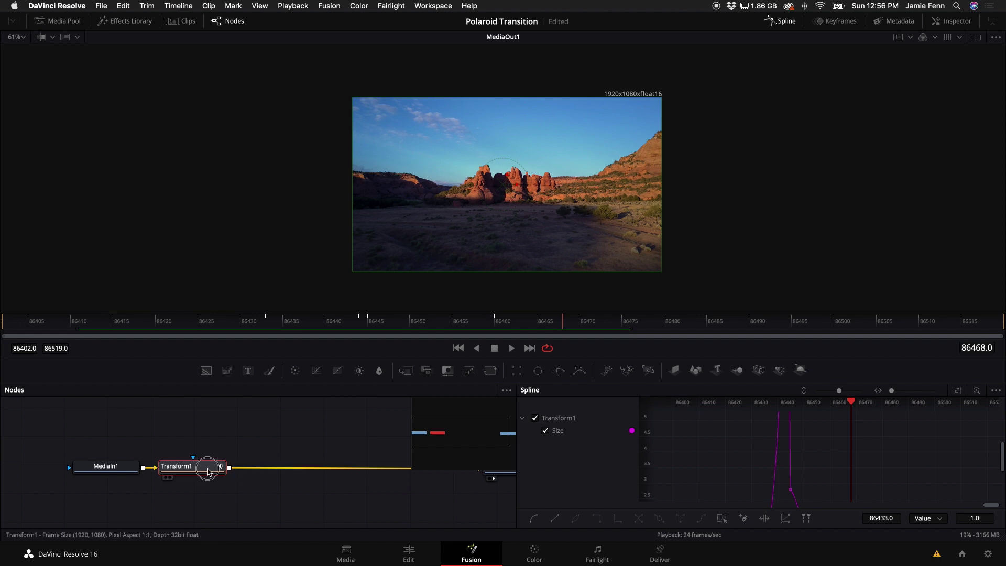
Step: Enable Motion Blur on Transform1, check it at frame 86440, and set its Quality to 3
drag(194, 477, 213, 477)
click(943, 19)
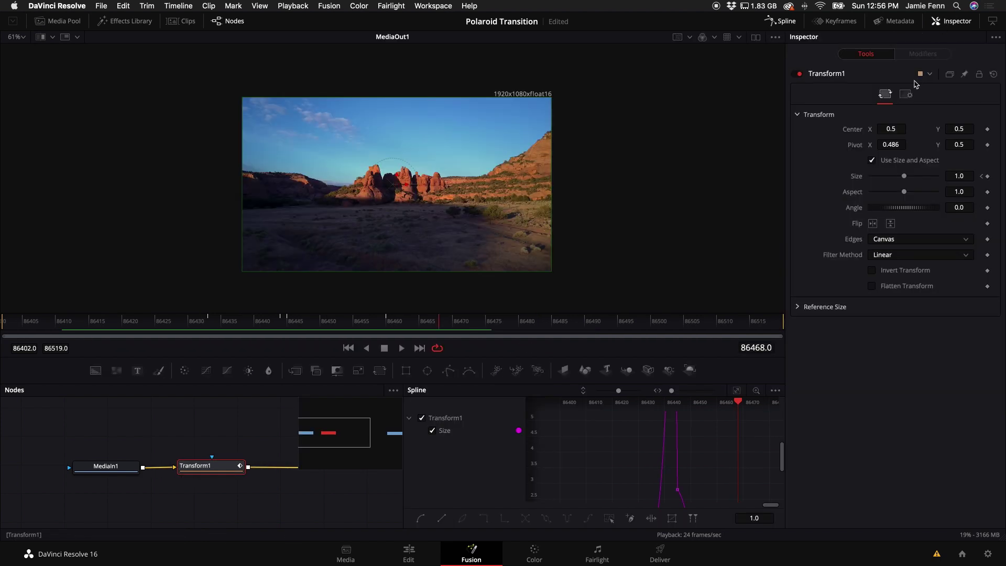
click(908, 96)
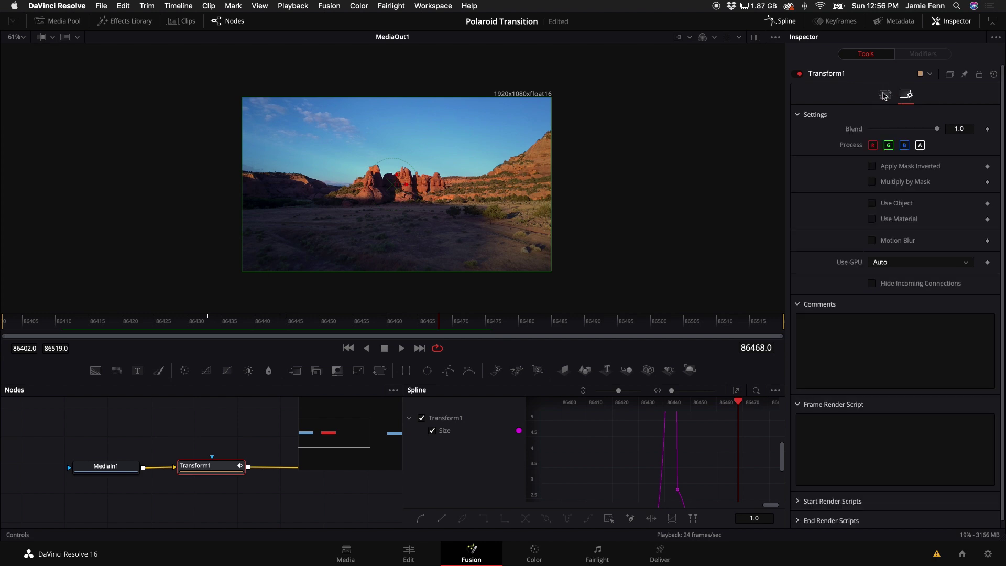
click(872, 241)
drag(179, 321, 73, 325)
key(space)
key(space)
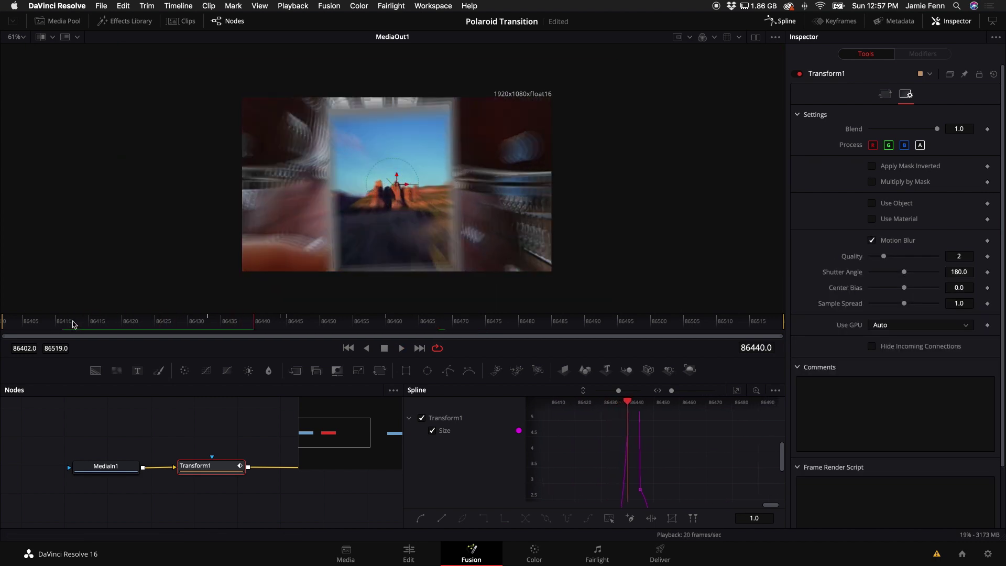
scroll(262, 225, up, 4)
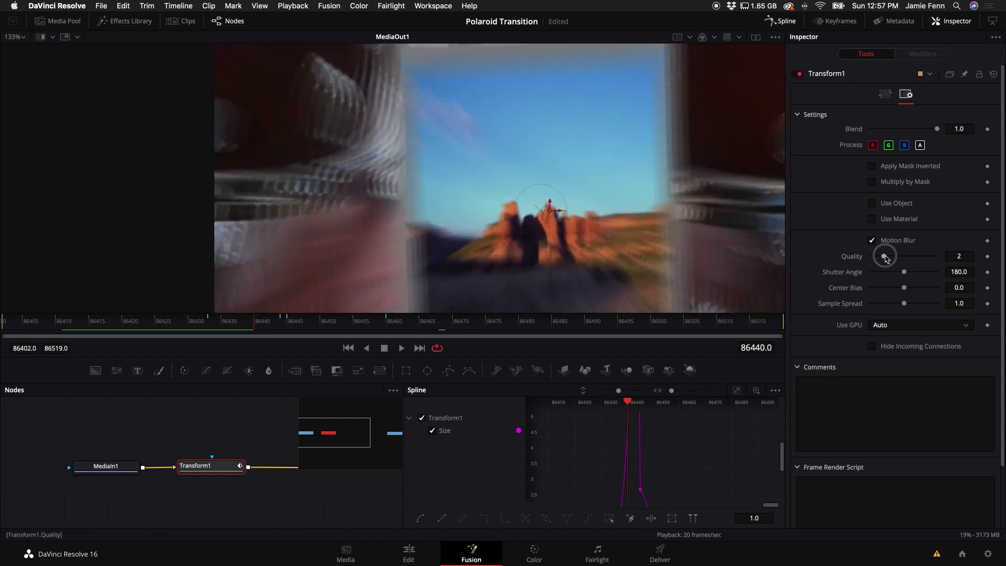
drag(886, 258, 907, 264)
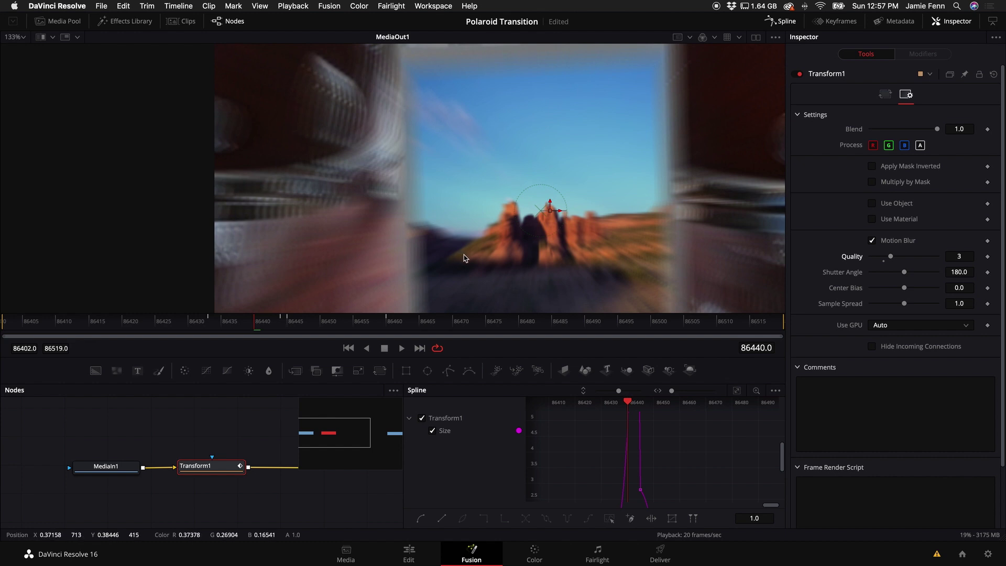
Step: Switch to the Edit page and play the blurred transition from the start of the Adjustment Clip
click(409, 556)
click(597, 245)
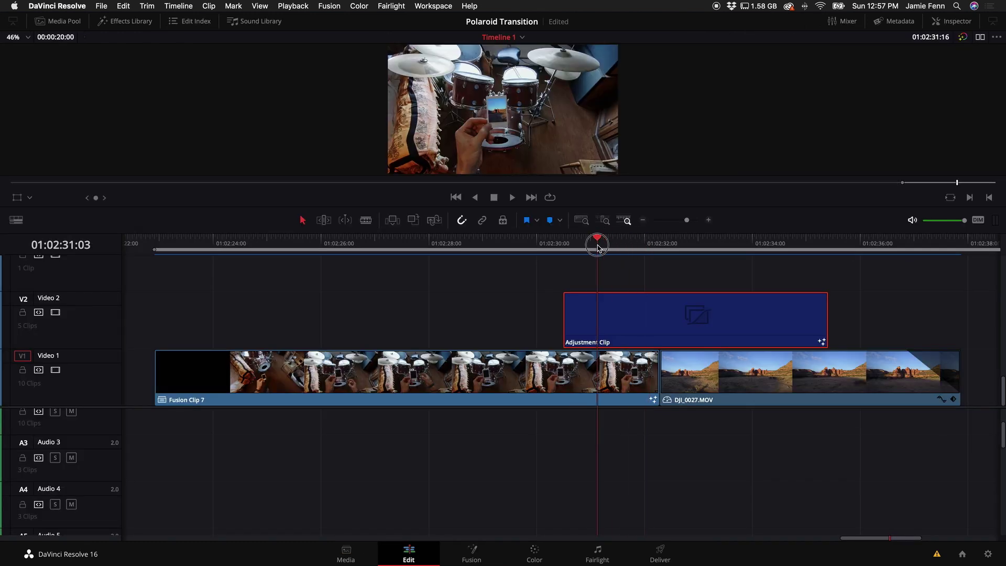
key(space)
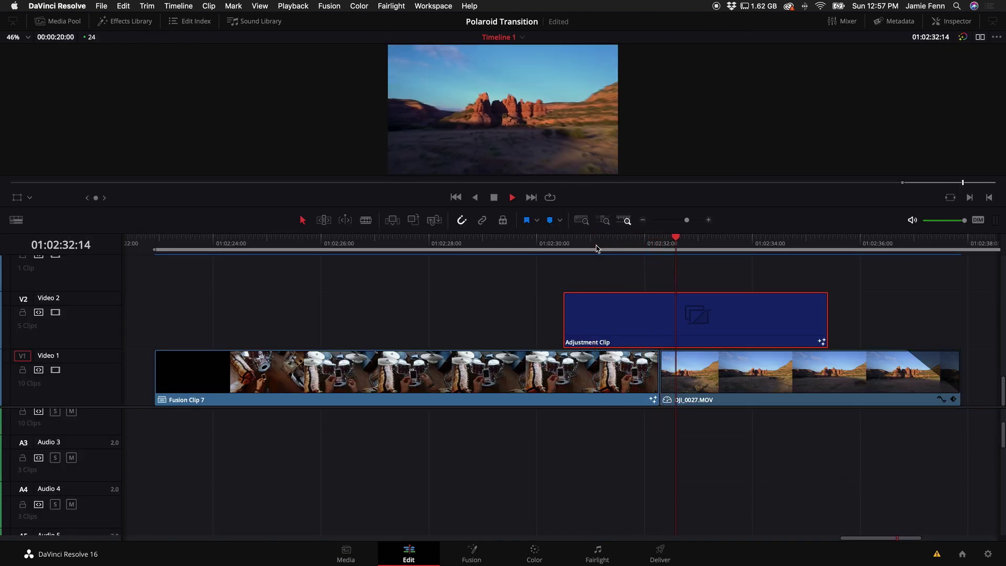
click(568, 244)
key(space)
Step: Enlarge the Edit page viewer and replay the transition from the start of the Adjustment Clip
click(690, 220)
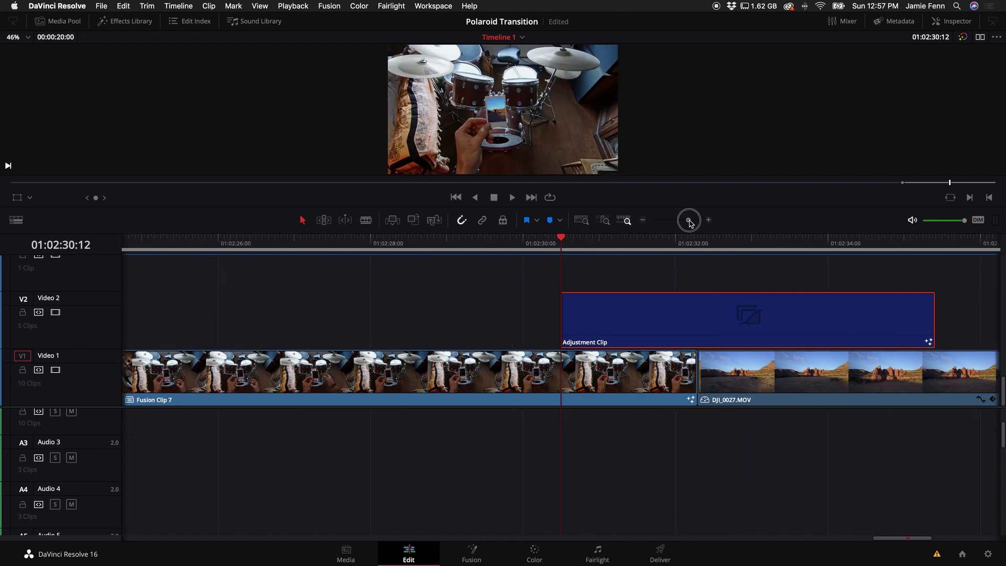
drag(608, 209, 582, 310)
key(space)
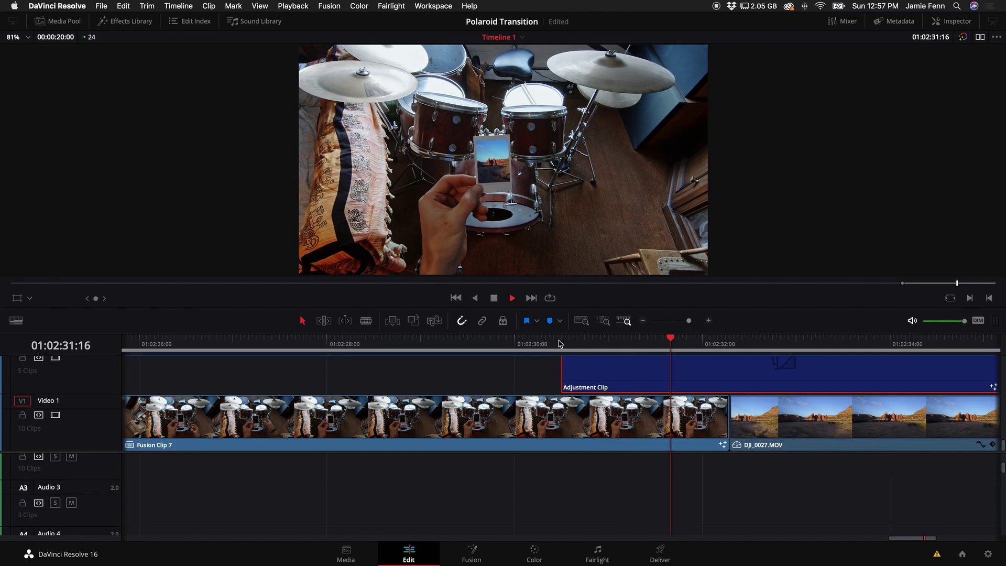
click(559, 344)
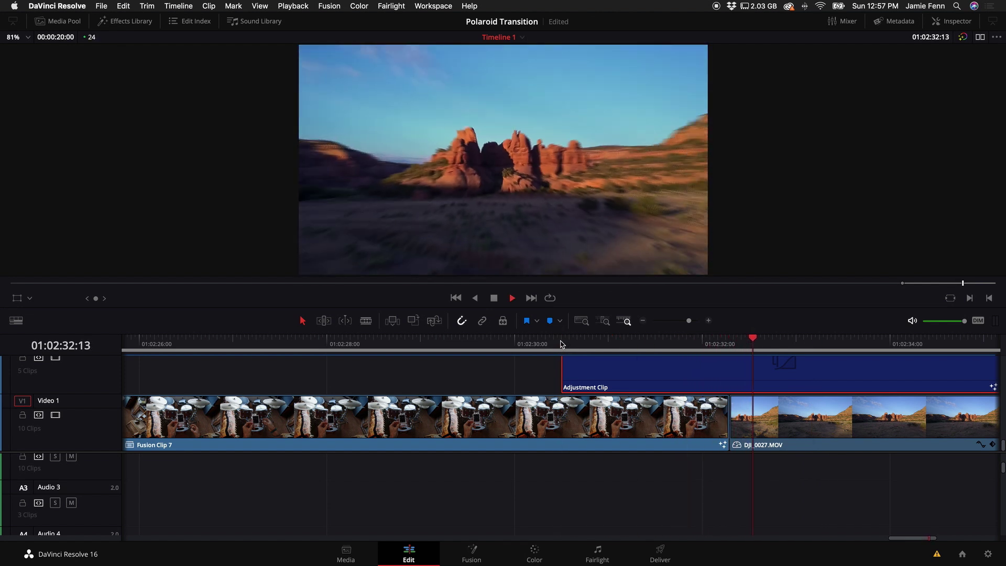
click(560, 344)
key(space)
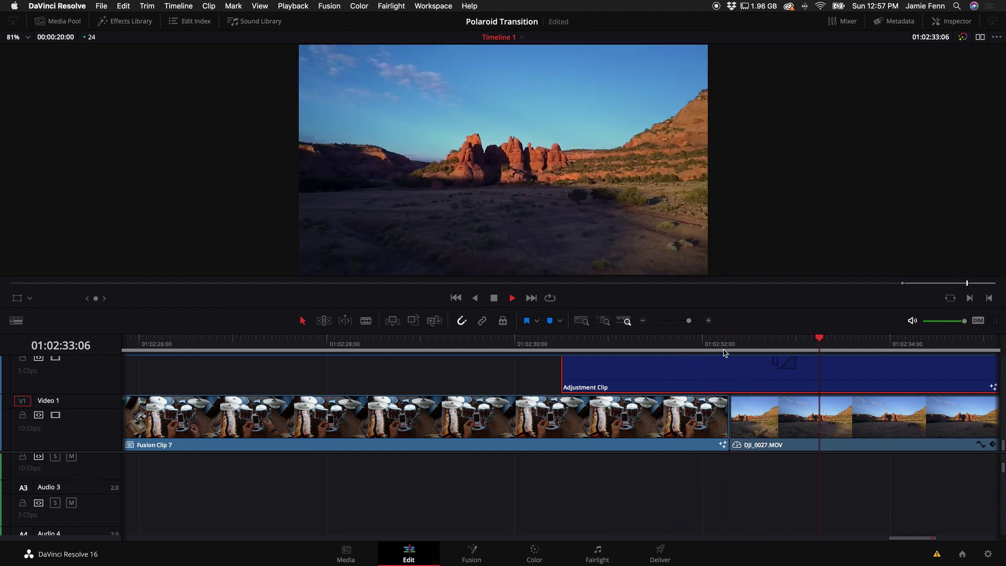
Step: Zoom the timeline out to show both clips fully and play the transition into the drone clip once more
key(space)
drag(688, 321, 683, 323)
click(501, 344)
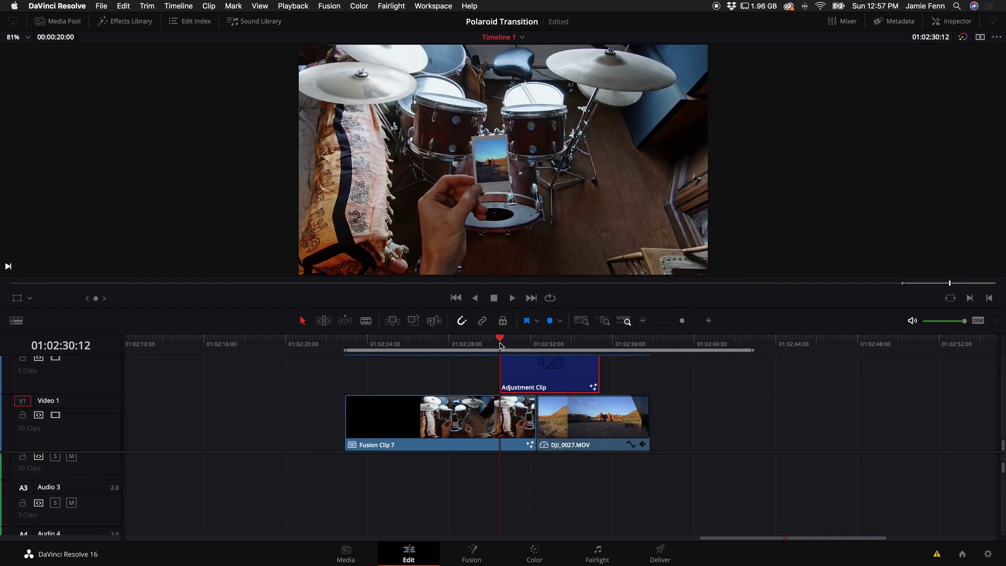
key(space)
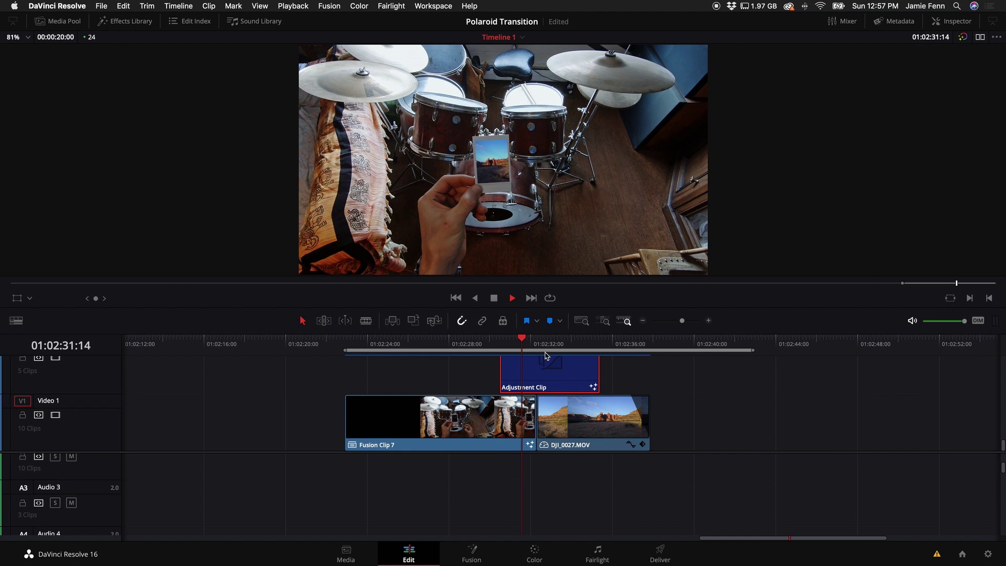
key(space)
scroll(530, 377, up, 2)
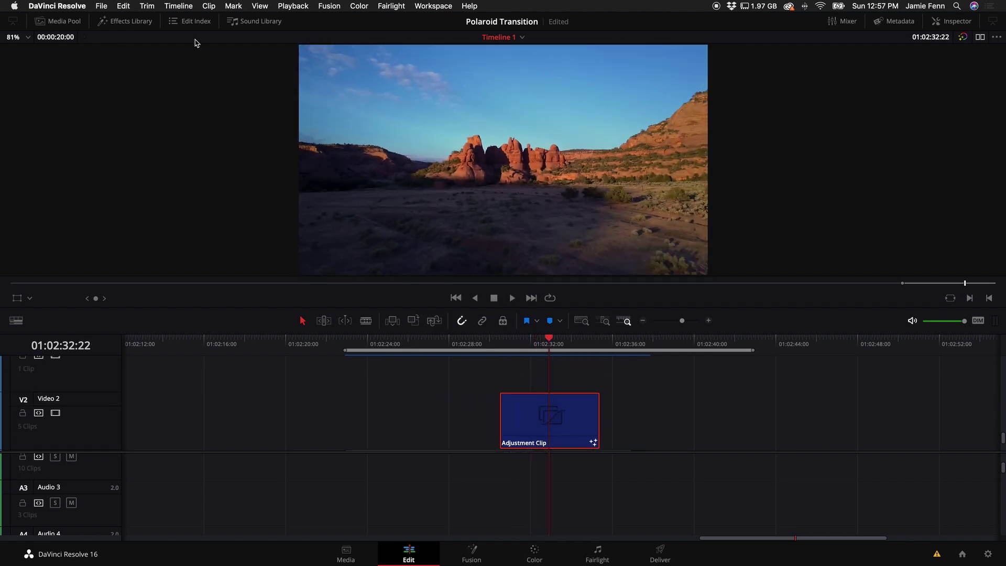
Step: Apply the ResolveFX Zoom Blur filter to the Adjustment Clip
click(126, 21)
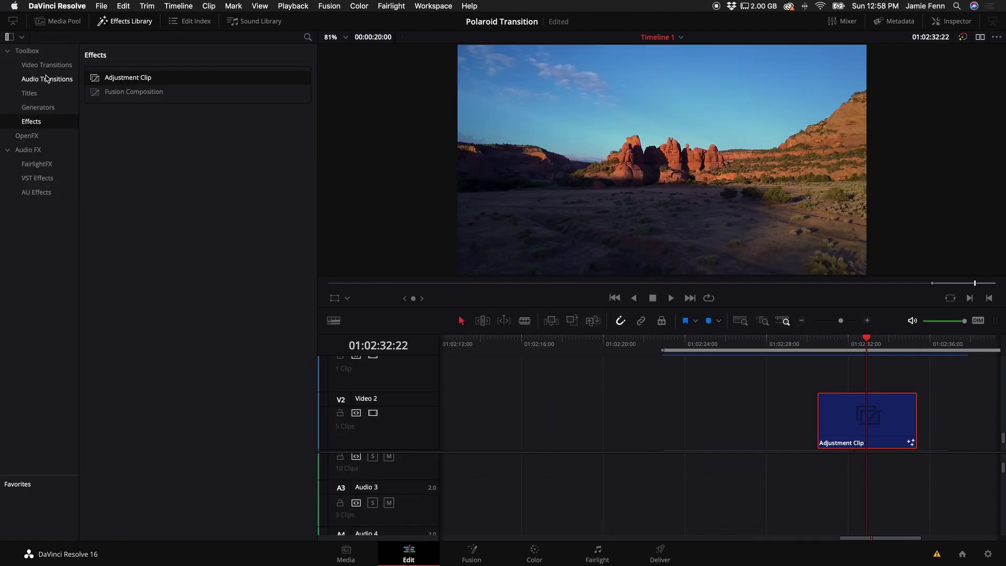
click(27, 136)
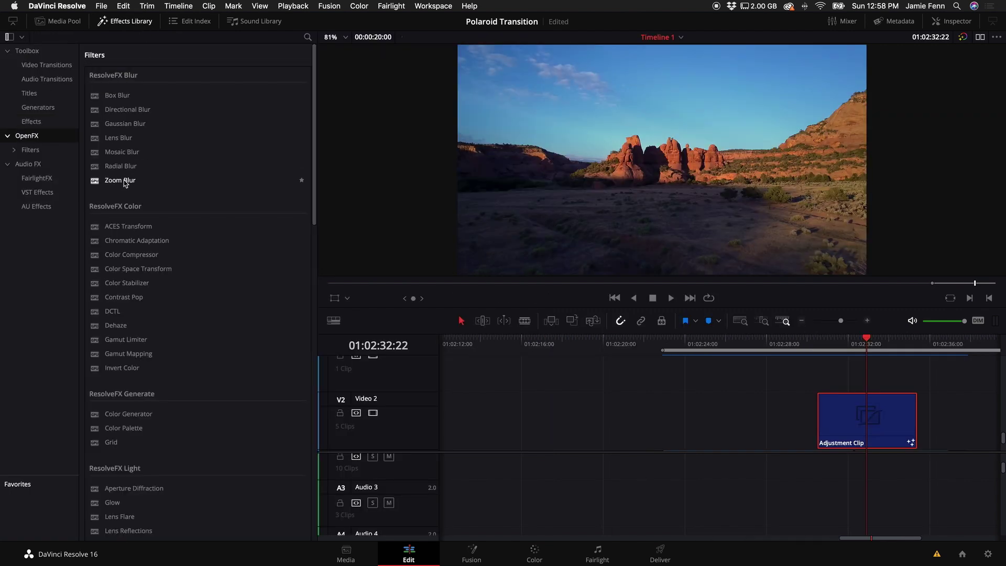
drag(126, 183, 842, 430)
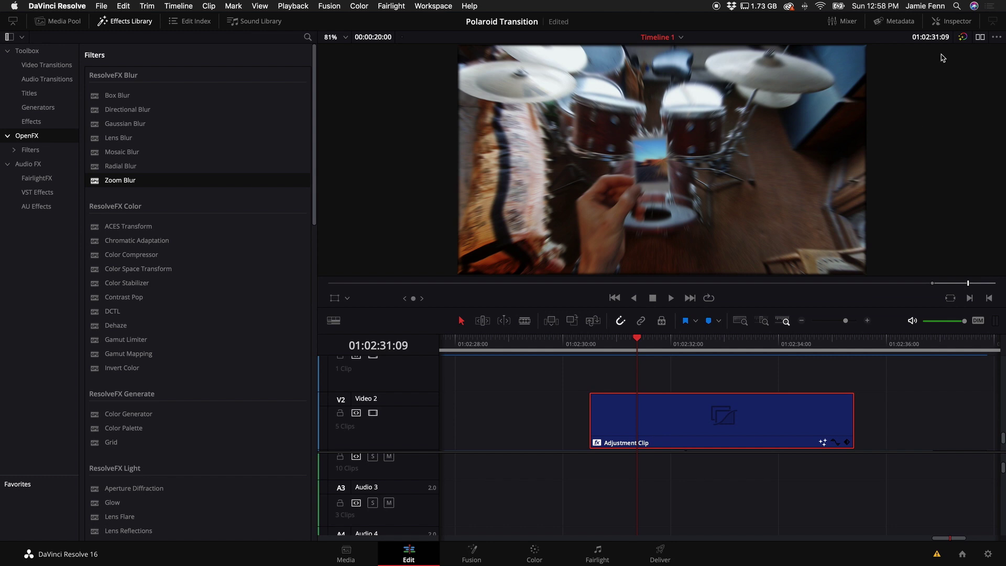
Step: Keyframe the Zoom Blur's Smooth Strength from 0 before the cut up to 0.576 at 01:02:32:06
click(951, 21)
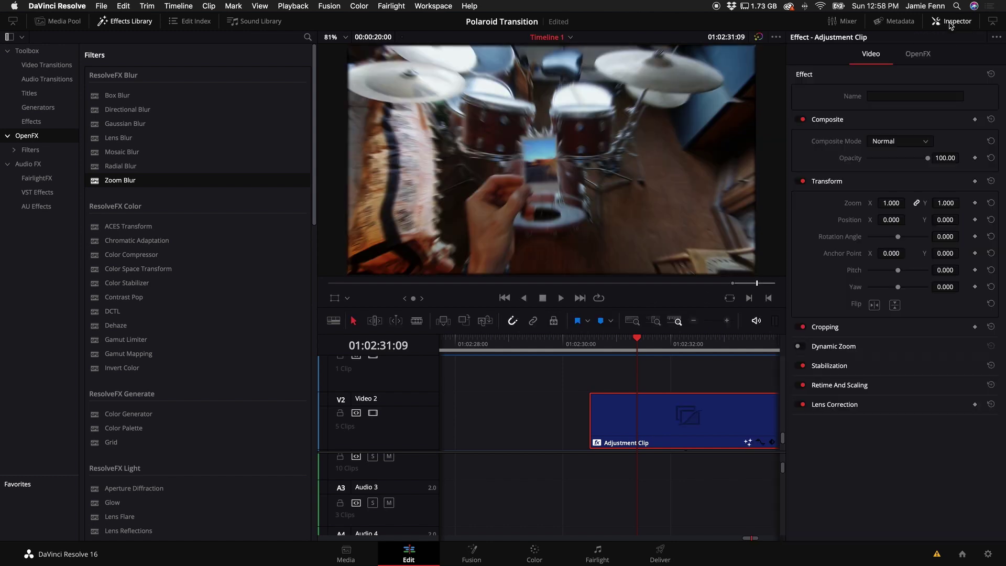
click(918, 56)
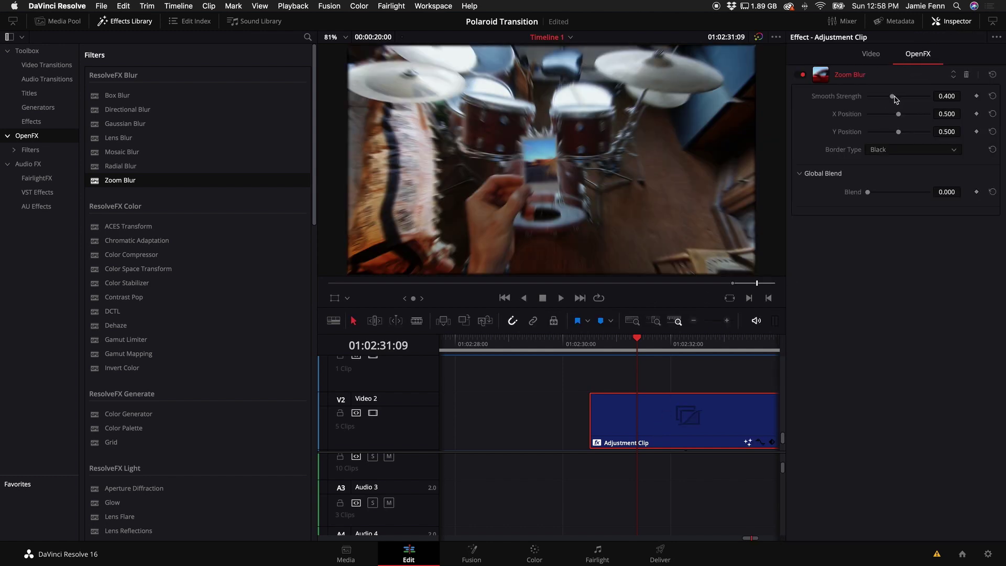
drag(893, 97, 868, 96)
key(space)
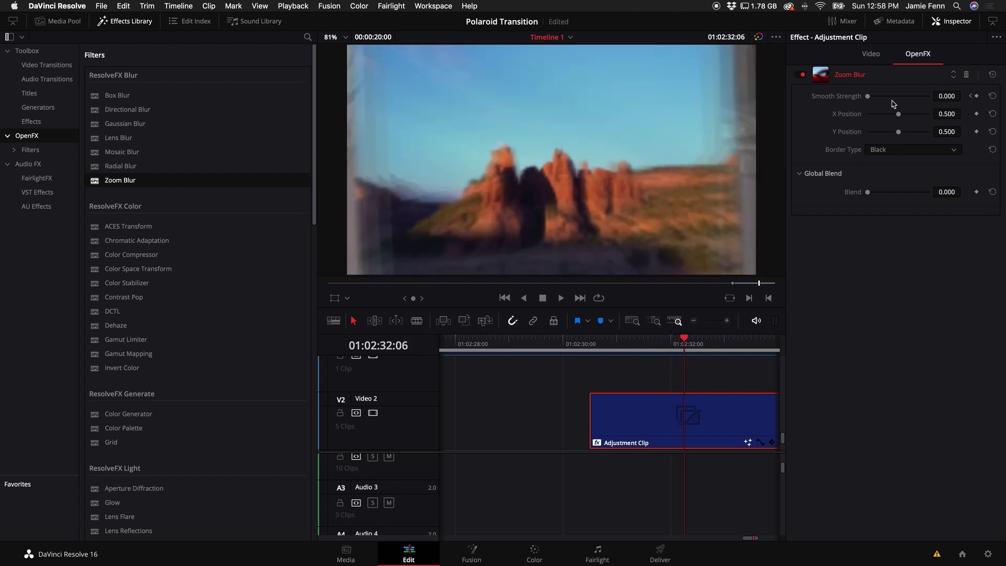
drag(871, 98, 904, 101)
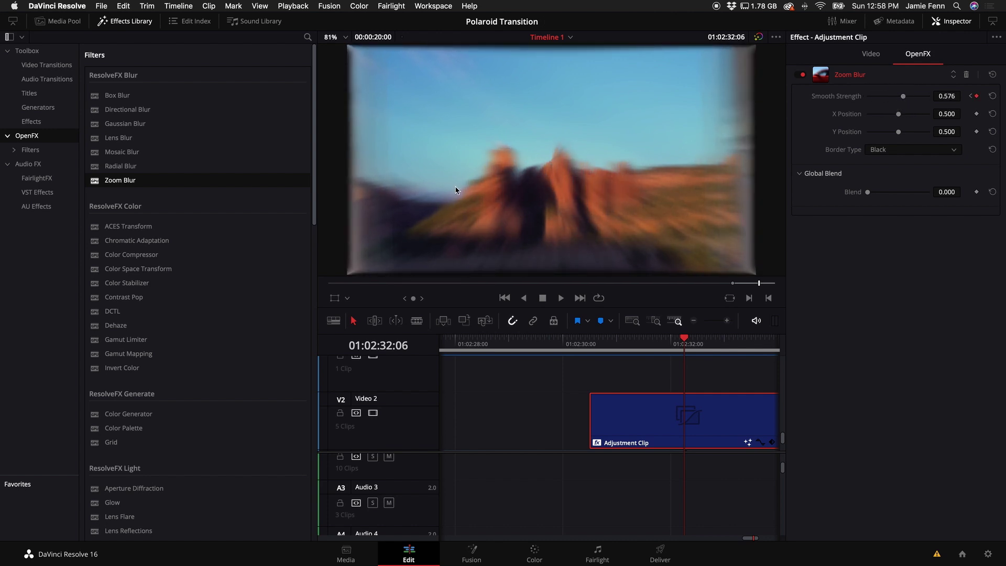
Step: Enlarge the picture and step frame by frame around the cut to inspect the blurred image's edges
scroll(695, 232, up, 1)
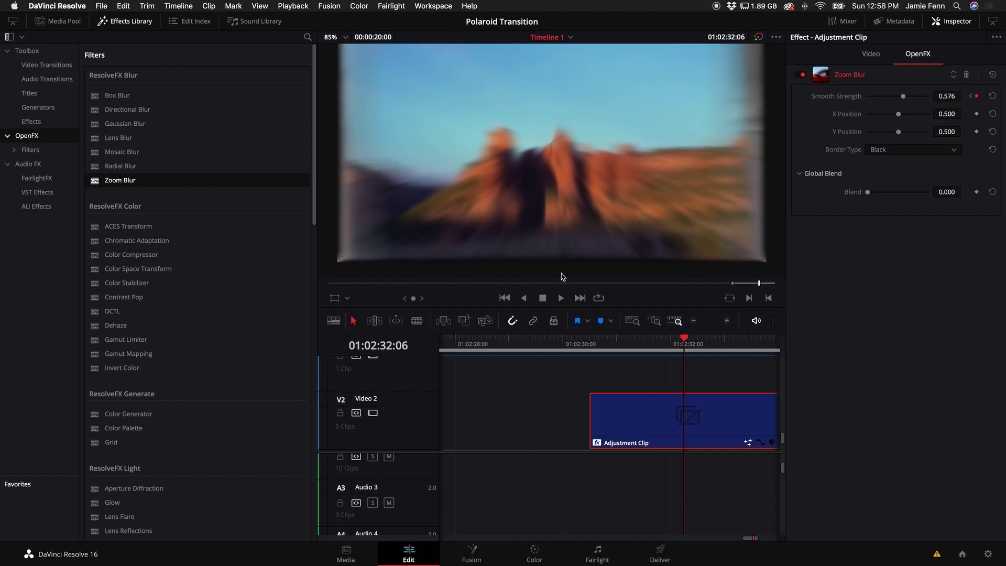
key(Left)
key(Left)
key(Left)
key(Left)
key(Left)
key(Left)
key(Left)
key(Right)
key(Right)
key(Right)
key(Right)
key(Right)
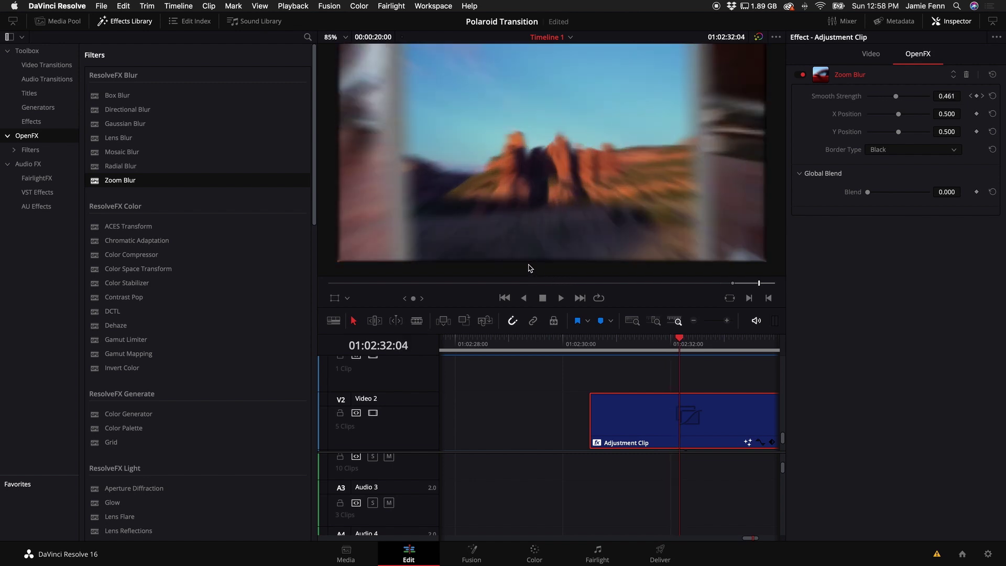
key(Right)
key(Right)
key(Right)
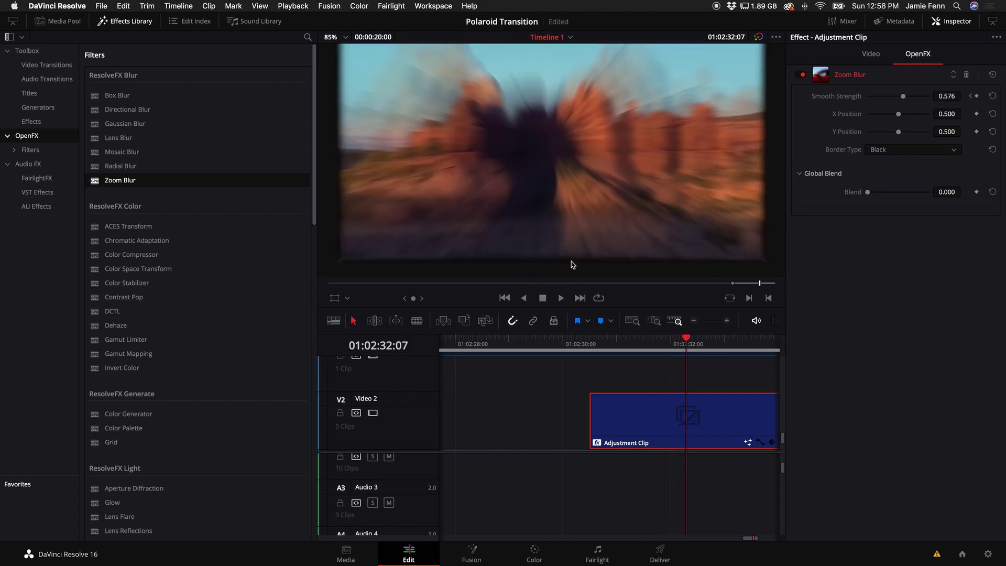
Step: Set the Zoom Blur's Border Type to Replicate and play the transition back with the whole frame in view
click(890, 151)
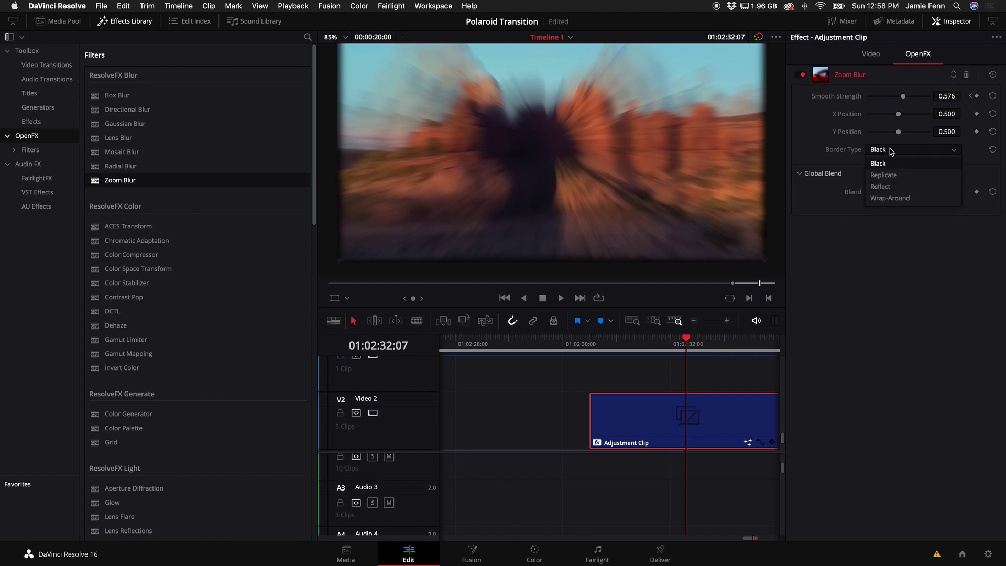
click(884, 175)
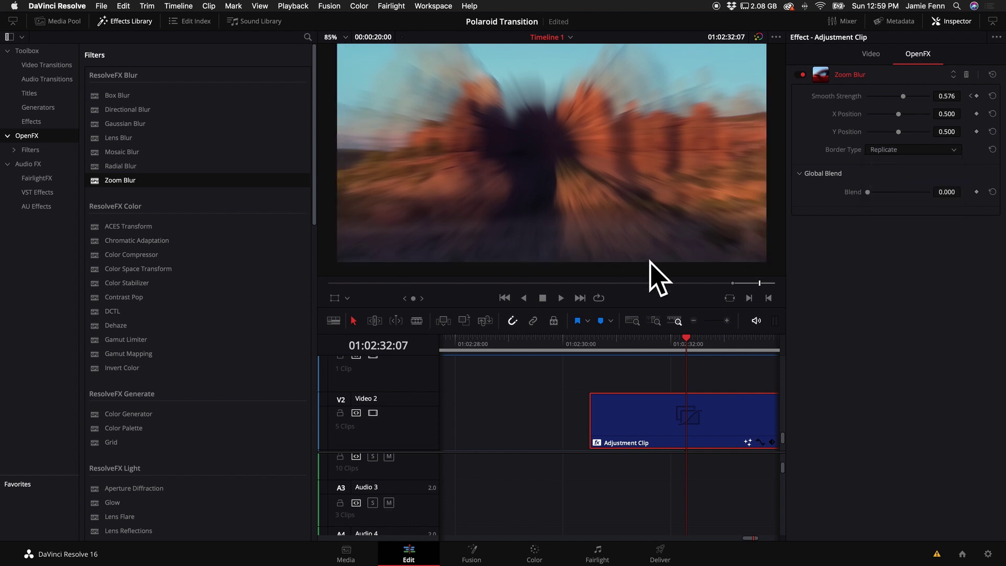
scroll(604, 237, down, 3)
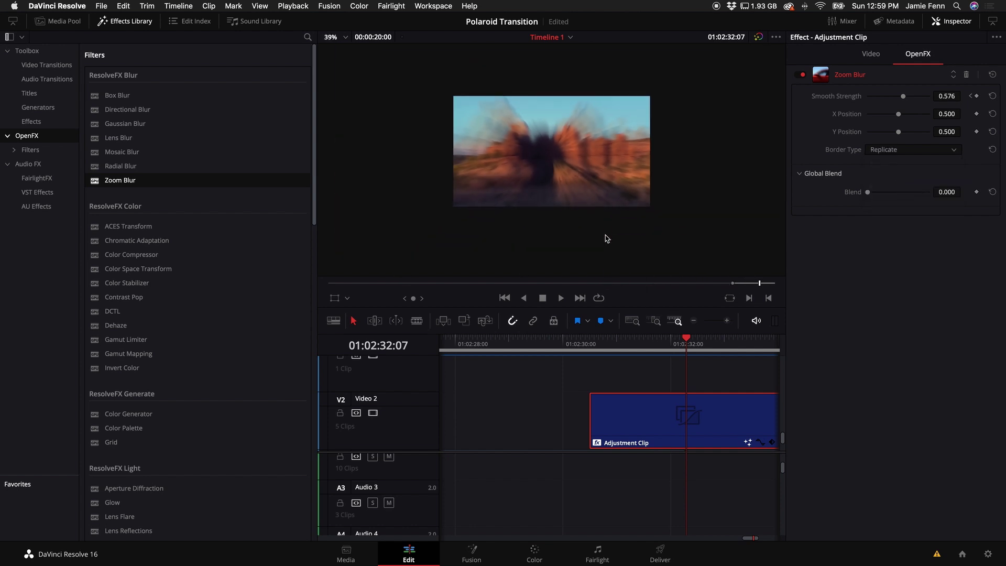
click(653, 341)
key(space)
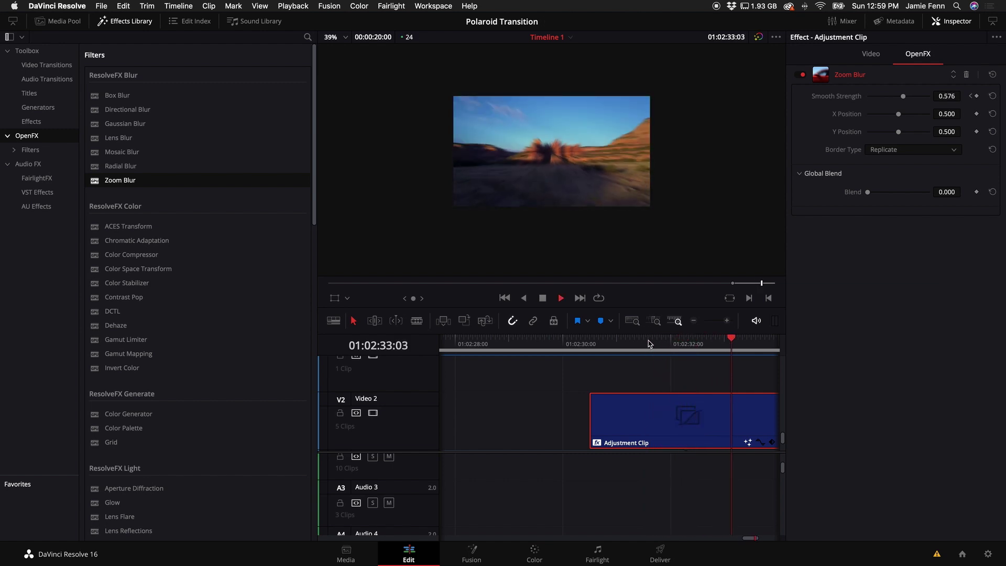
click(650, 342)
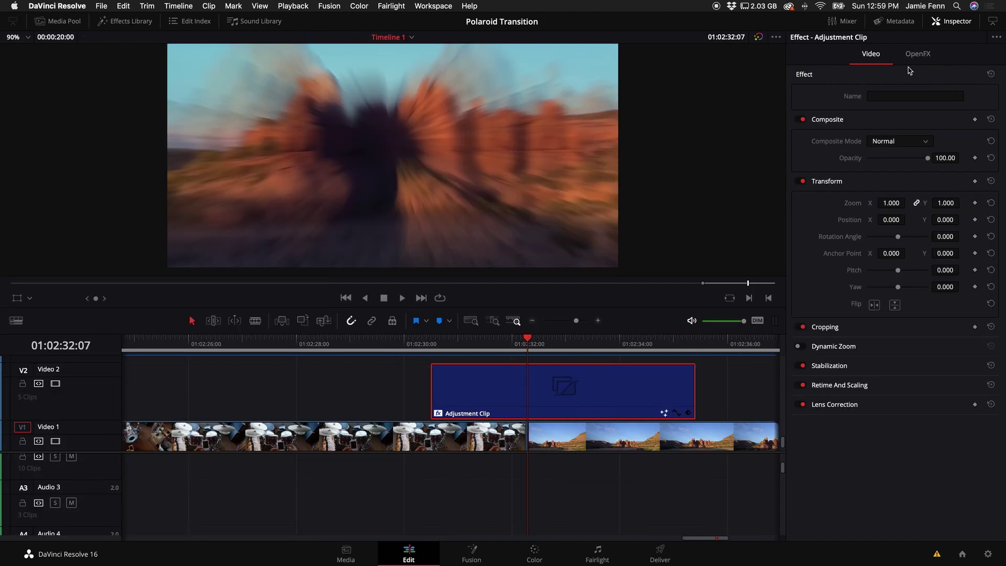
Step: Keyframe the Zoom Blur's Smooth Strength back down to 0 at 01:02:32:14, just after the cut
click(916, 55)
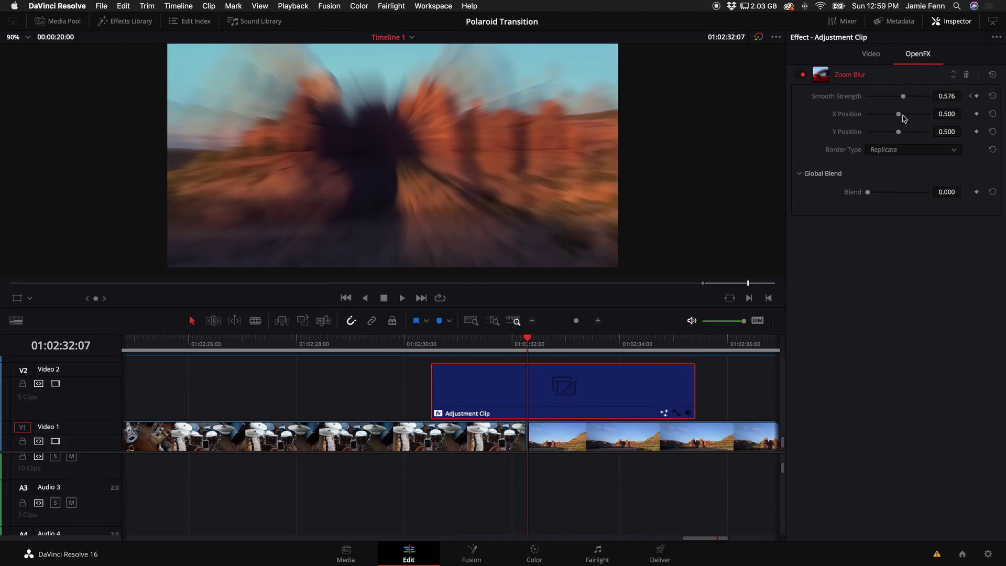
key(Right)
key(Right)
key(Right)
key(Right)
key(Right)
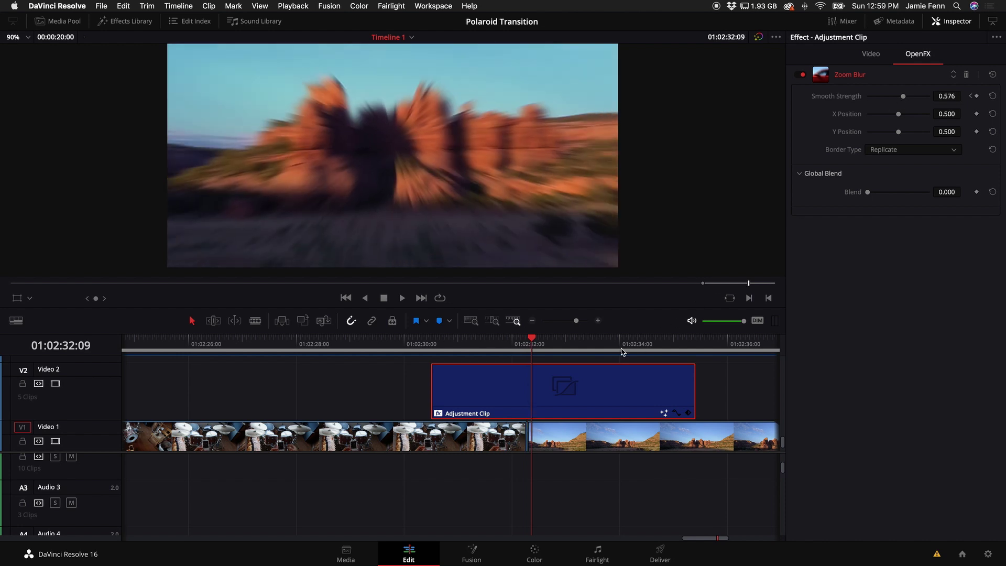
key(Right)
key(Right)
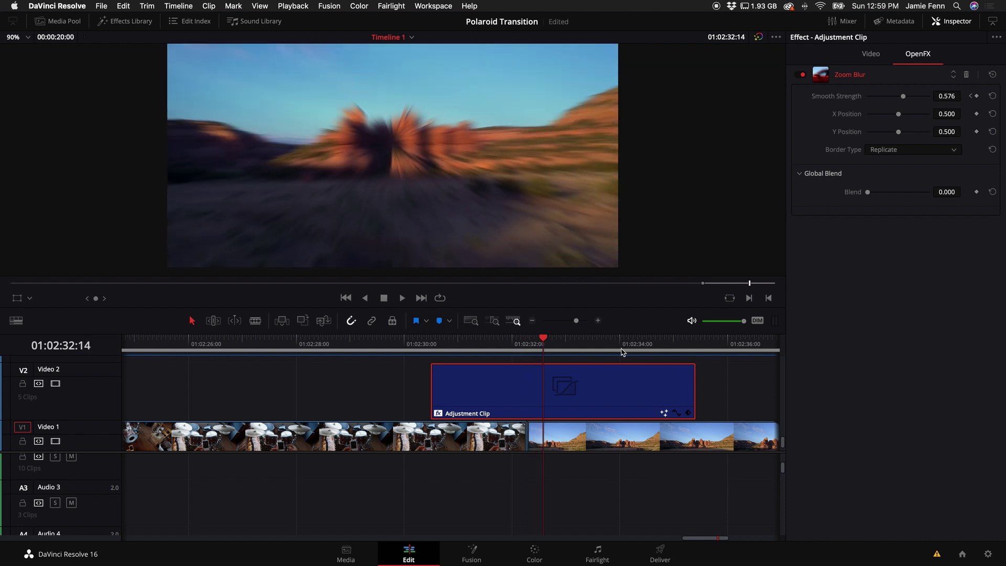
drag(903, 97, 654, 137)
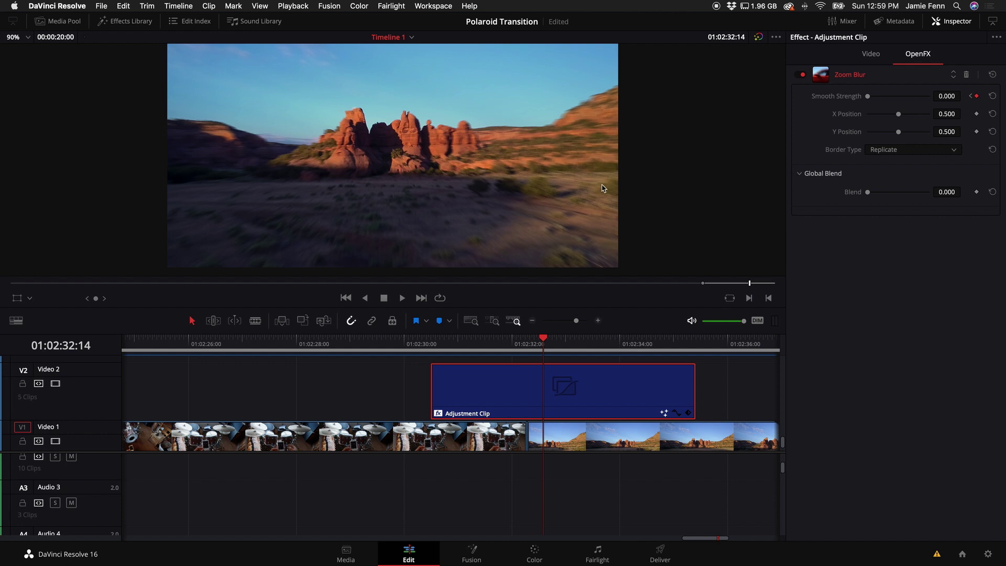
Step: Step backwards frame by frame through the keyframed blur to before the cut and start playback
key(Left)
key(Left)
key(Left)
key(Left)
key(Left)
key(Left)
key(Left)
key(Left)
key(Left)
key(Left)
key(Left)
key(Left)
key(Left)
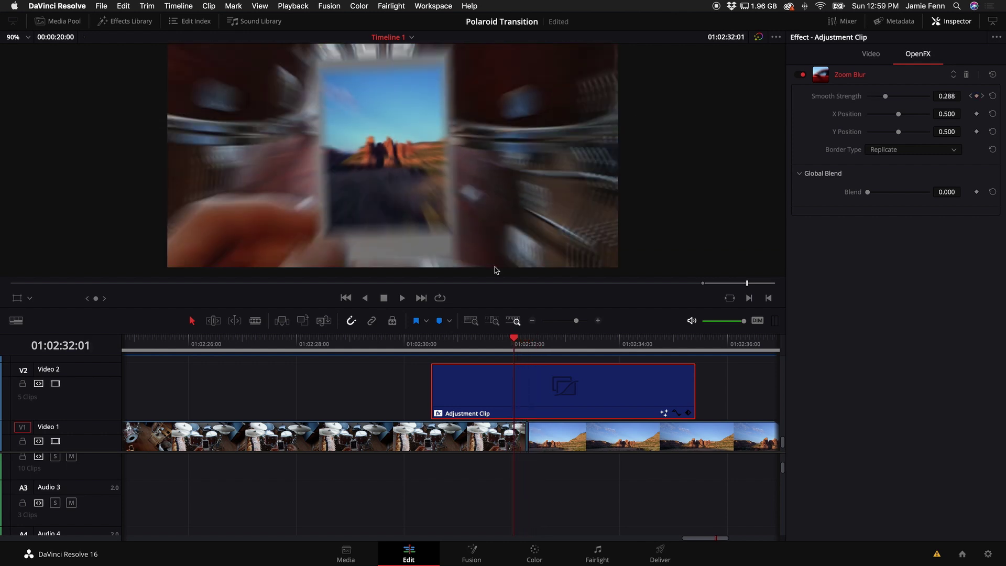
key(Left)
key(Left)
key(Left)
key(Left)
key(Left)
key(Left)
key(Left)
key(Left)
key(space)
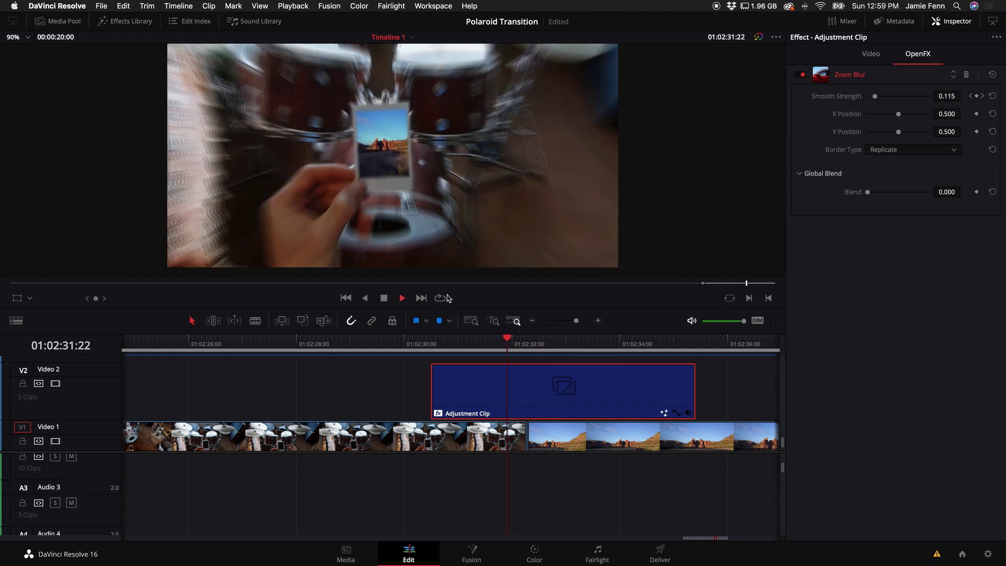
Step: Replay the zoom-blurred transition several times from the start of the Adjustment Clip
drag(511, 339, 434, 355)
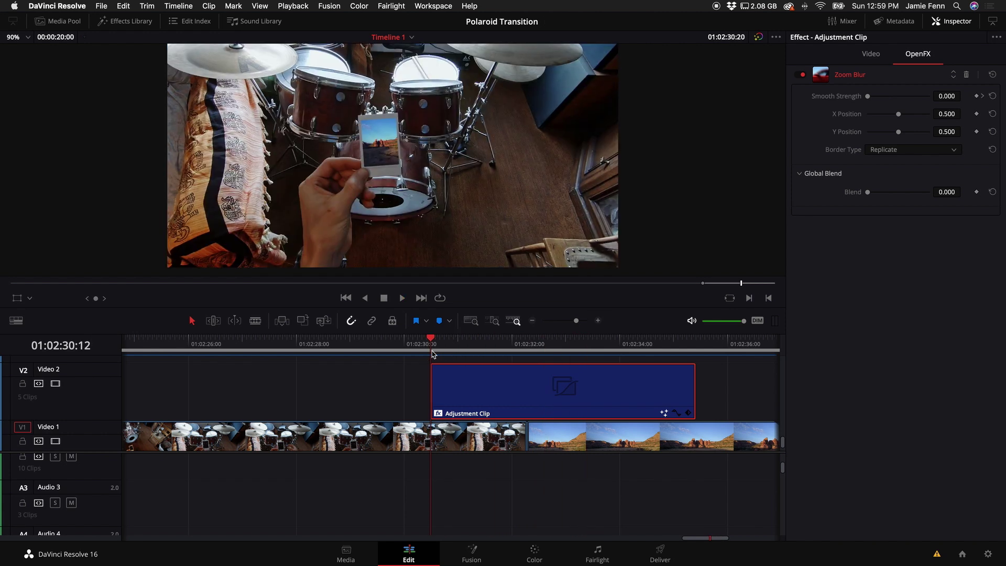
key(space)
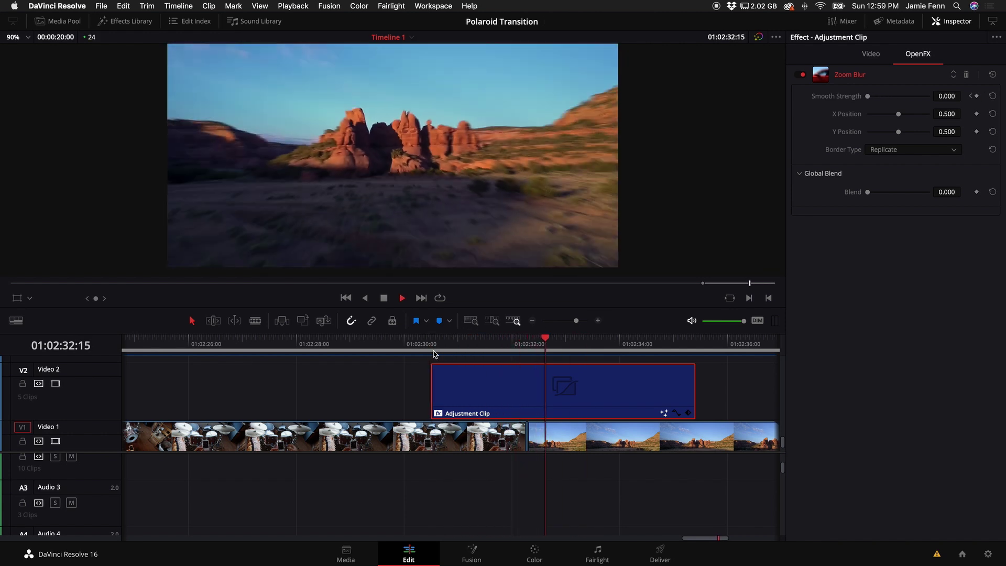
click(433, 354)
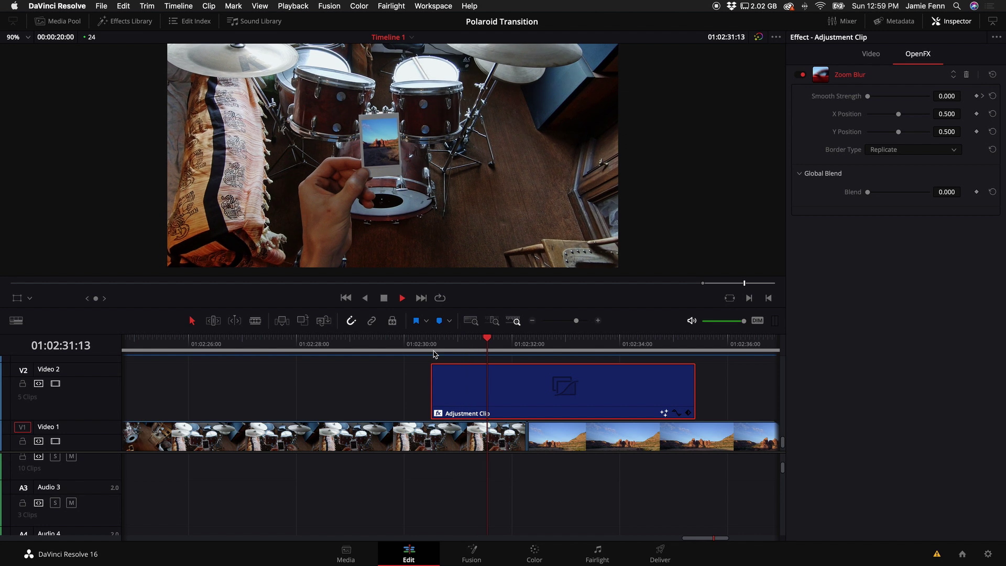
key(space)
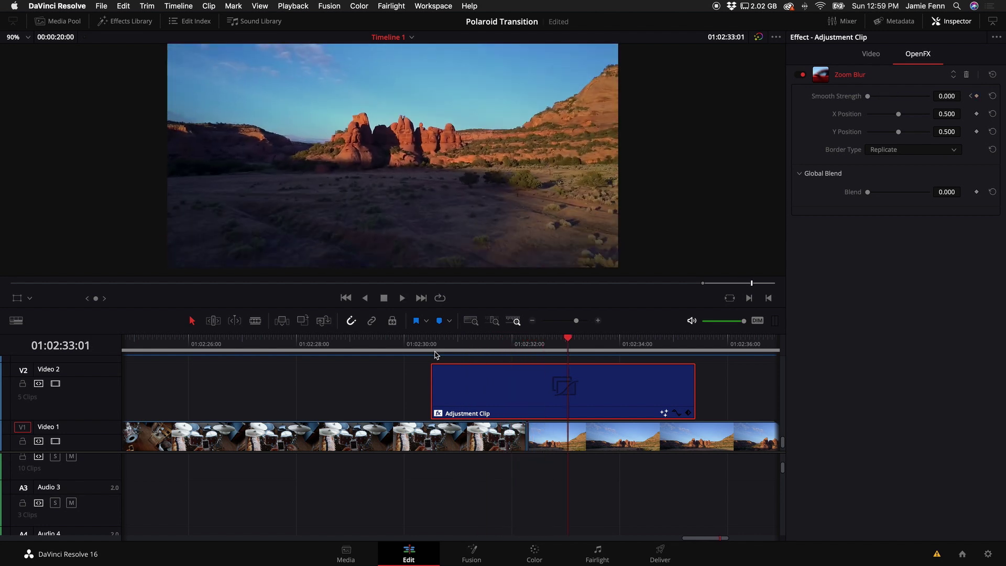
drag(449, 346, 436, 347)
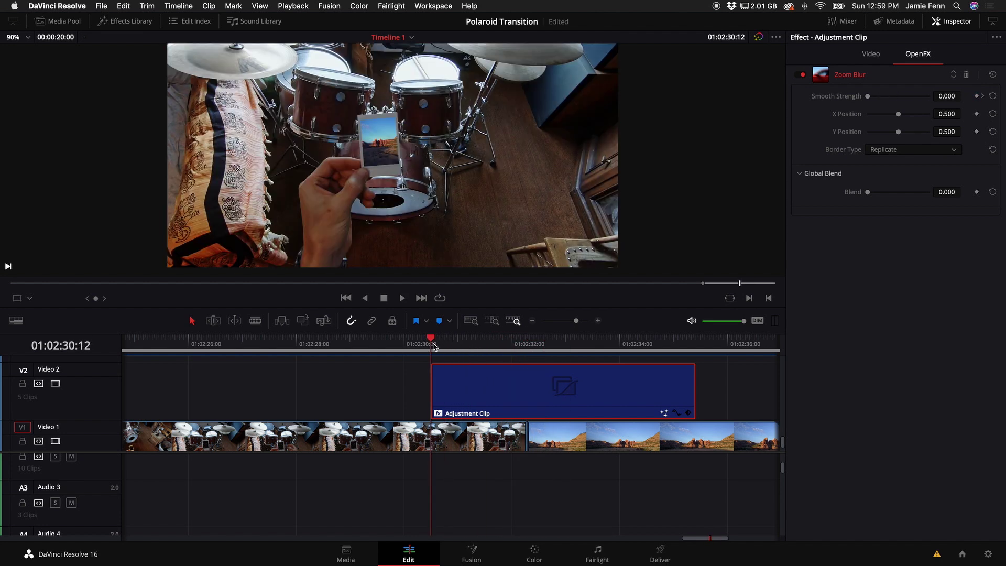
key(space)
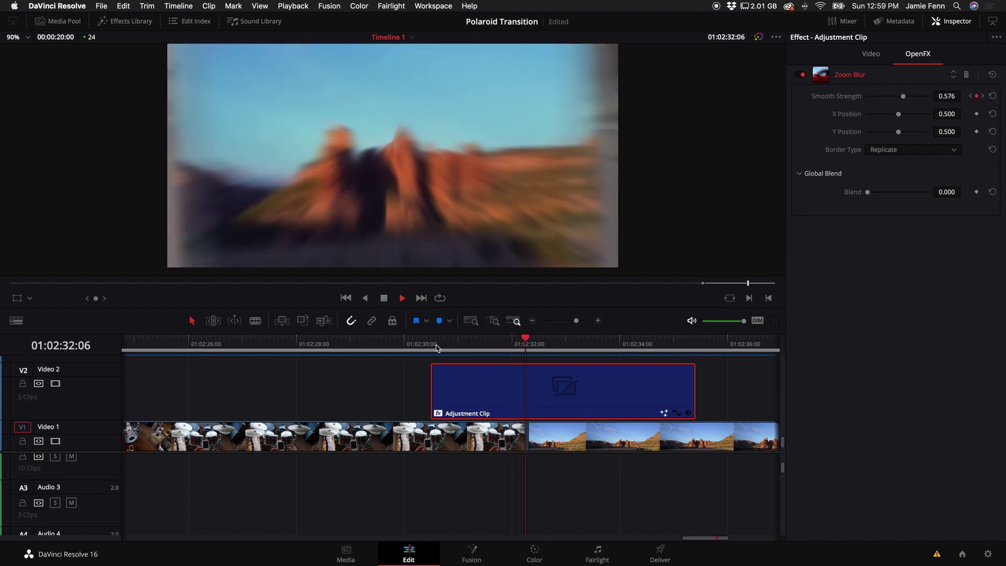
key(space)
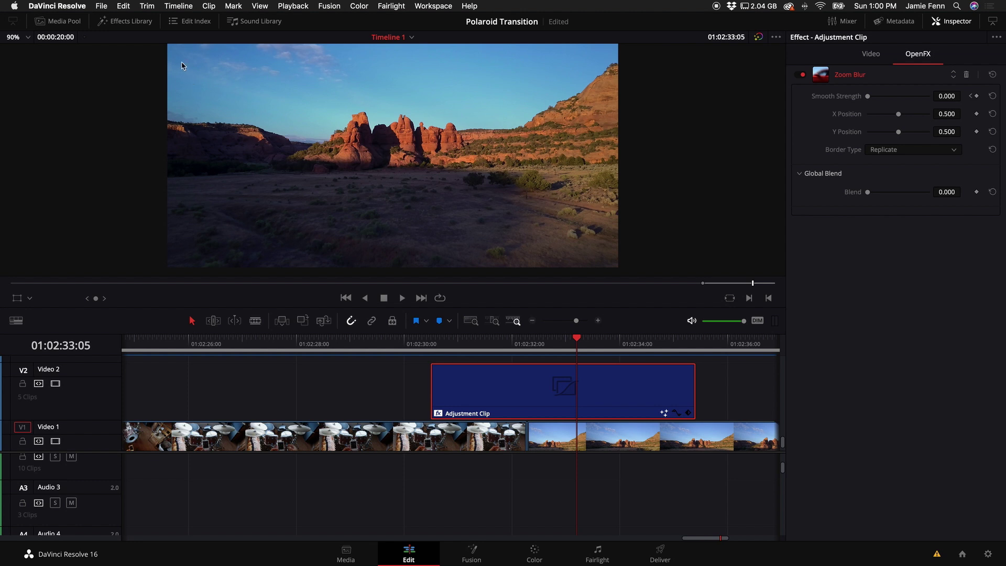
Step: Apply the ResolveFX Camera Shake filter to the Adjustment Clip and close the effects list
click(126, 21)
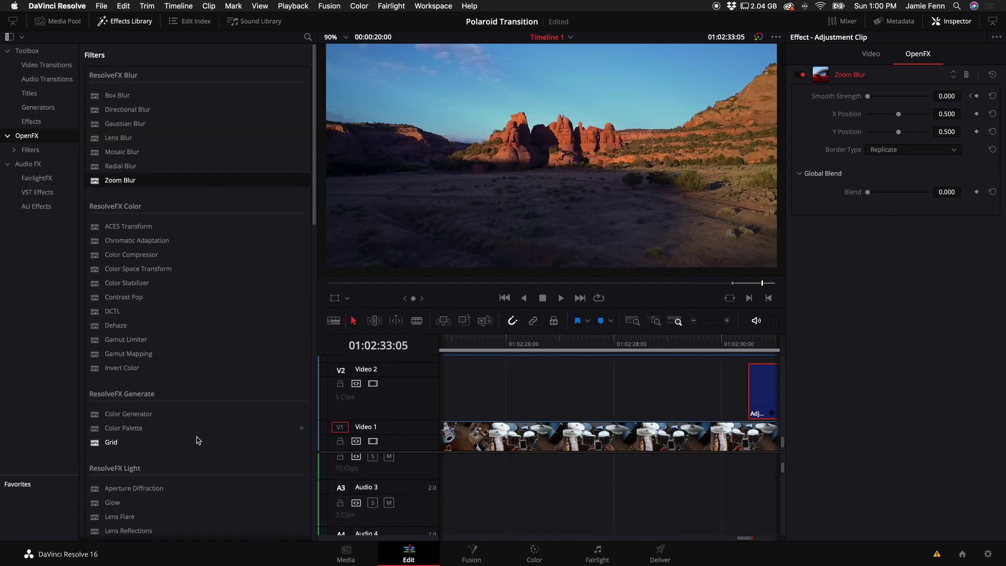
scroll(199, 440, down, 20)
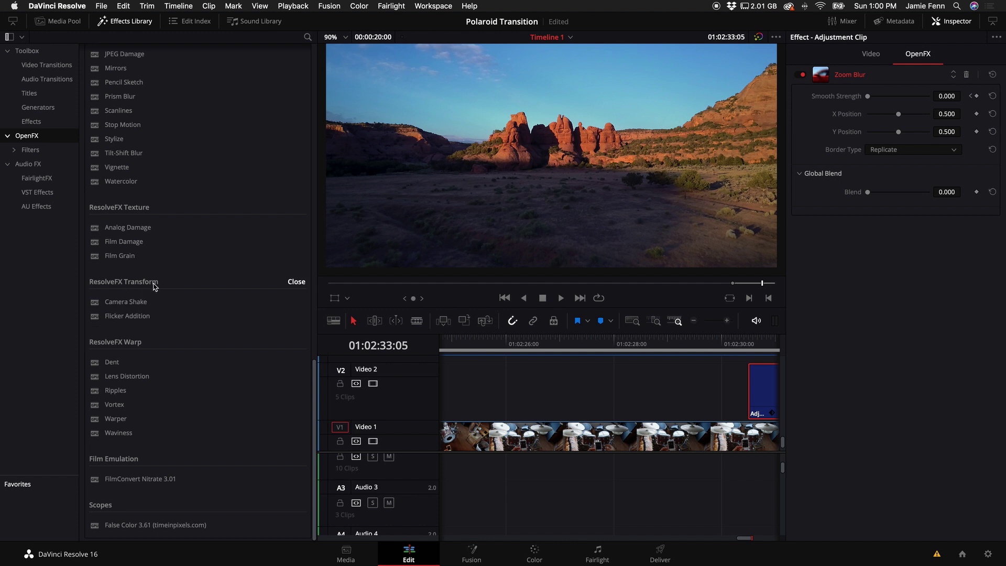
drag(120, 305, 762, 386)
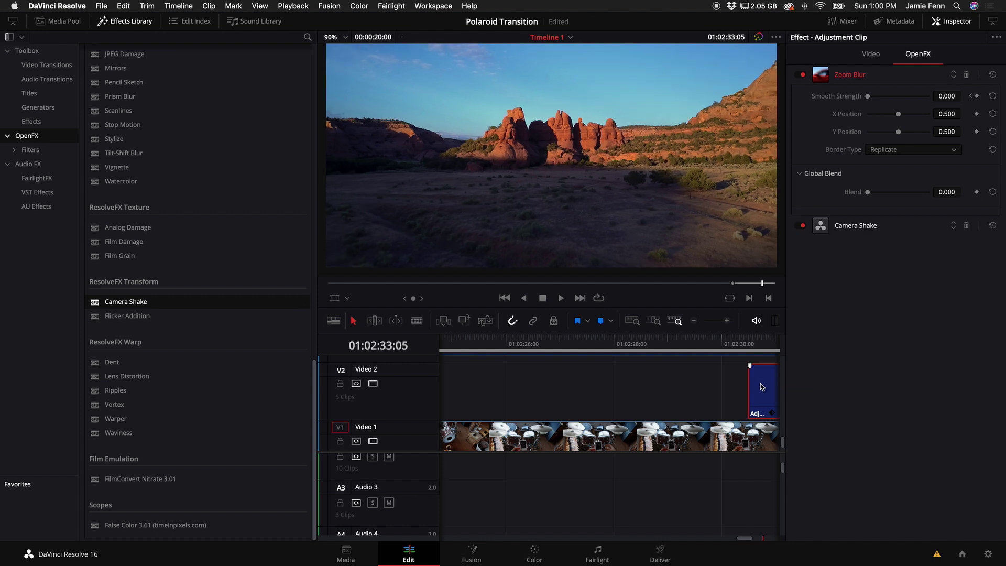
click(141, 22)
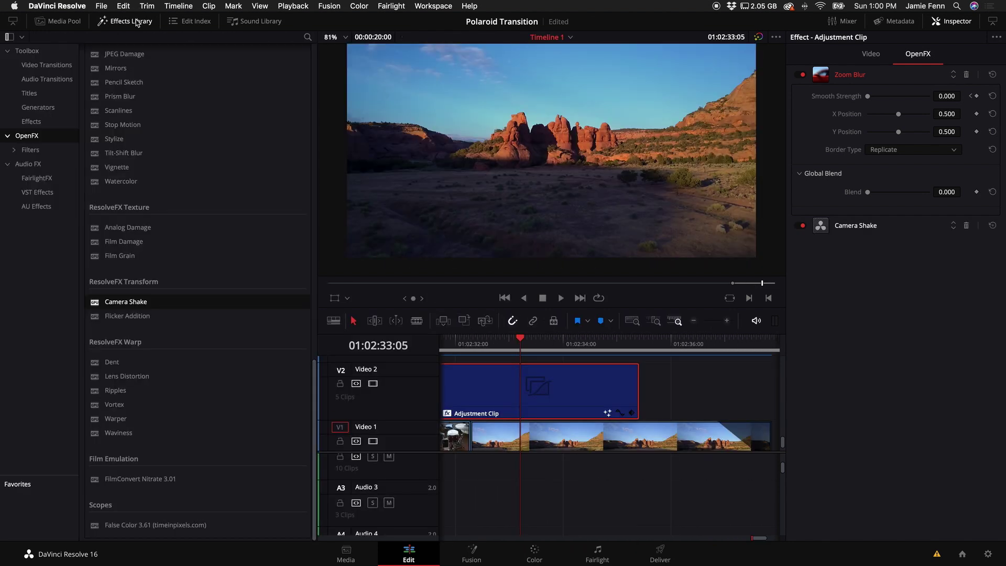
Step: At the start of the Adjustment Clip, lower the Camera Shake's Motion Scale to 0.220 and Speed Scale to 0.136
drag(252, 354, 276, 355)
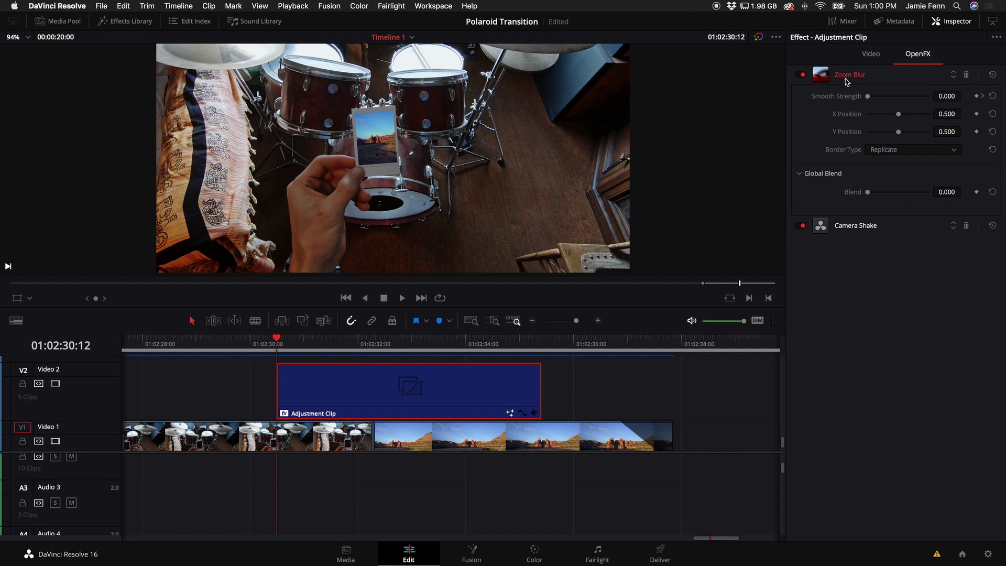
click(868, 226)
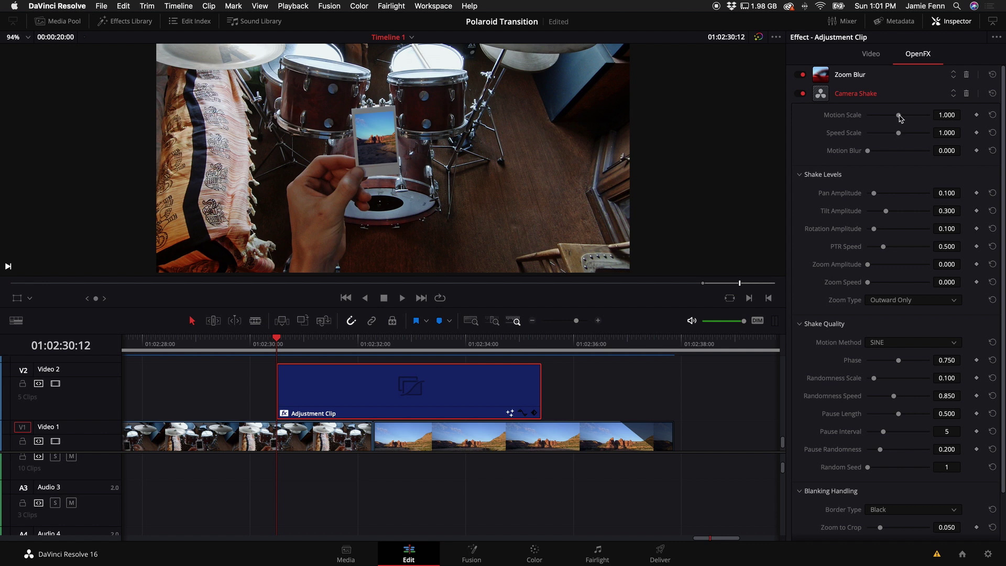
drag(898, 115, 875, 140)
key(super+z)
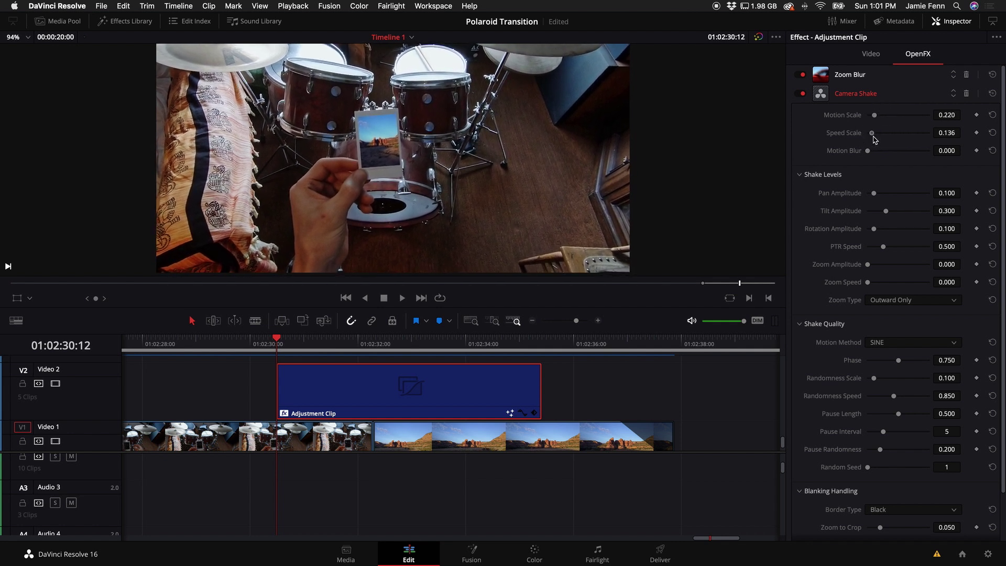
Step: Play and scrub the start of the Adjustment Clip several times to review the Camera Shake
key(space)
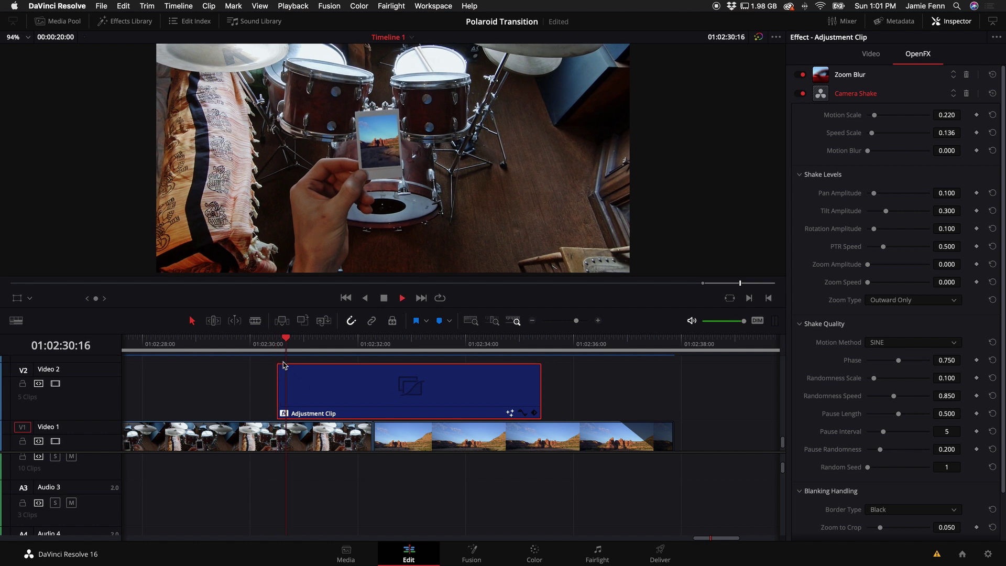
key(space)
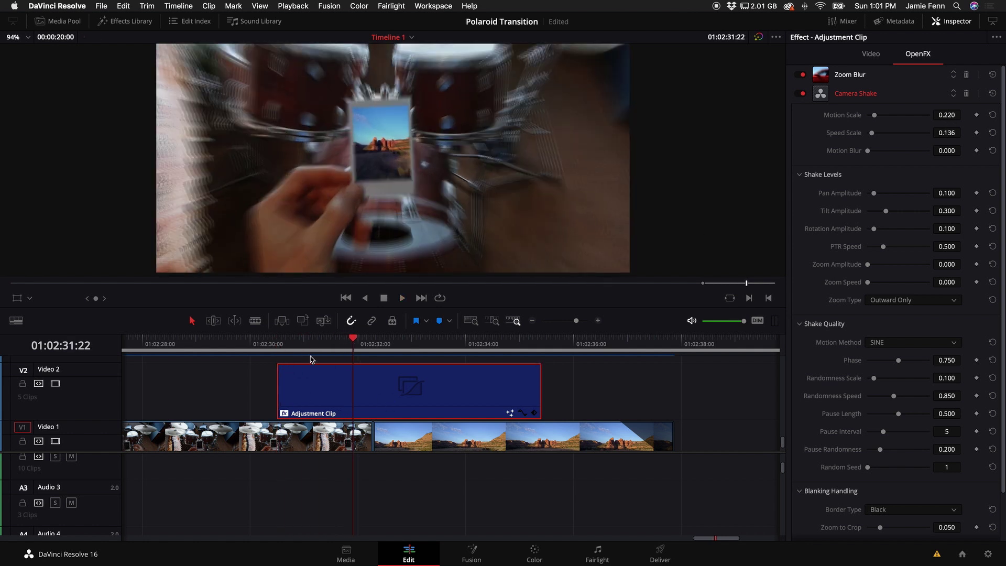
drag(328, 349, 304, 347)
key(space)
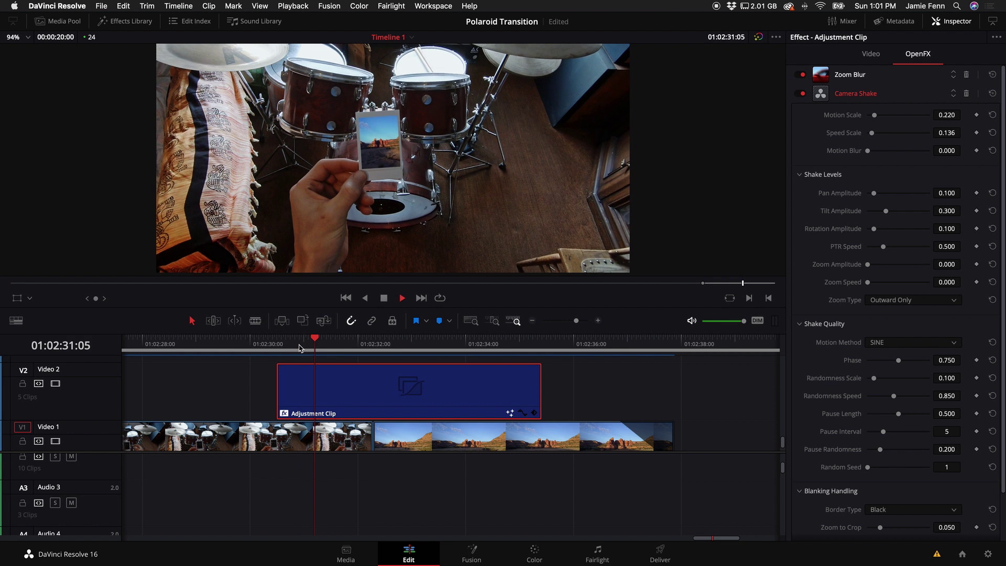
key(Up)
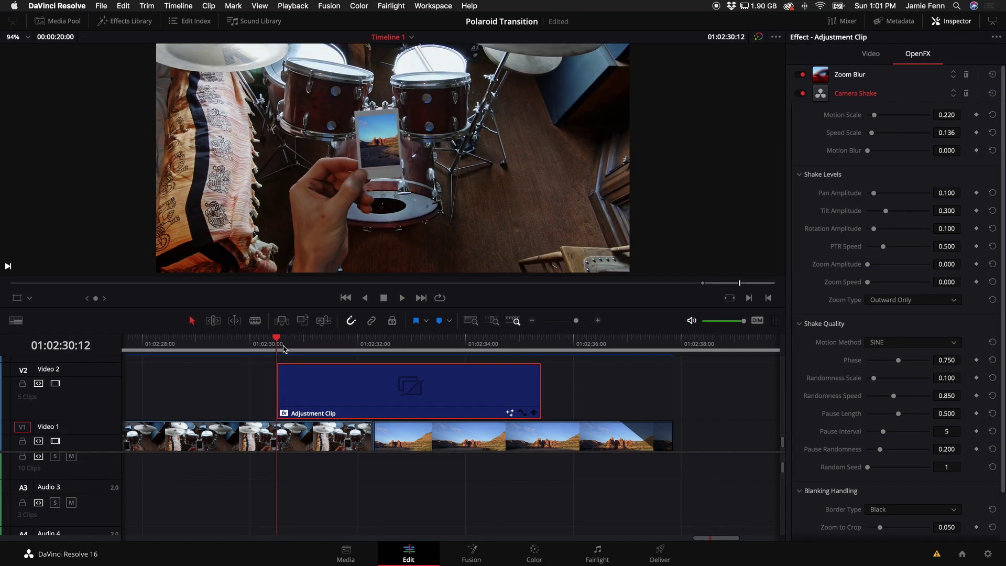
click(307, 346)
key(space)
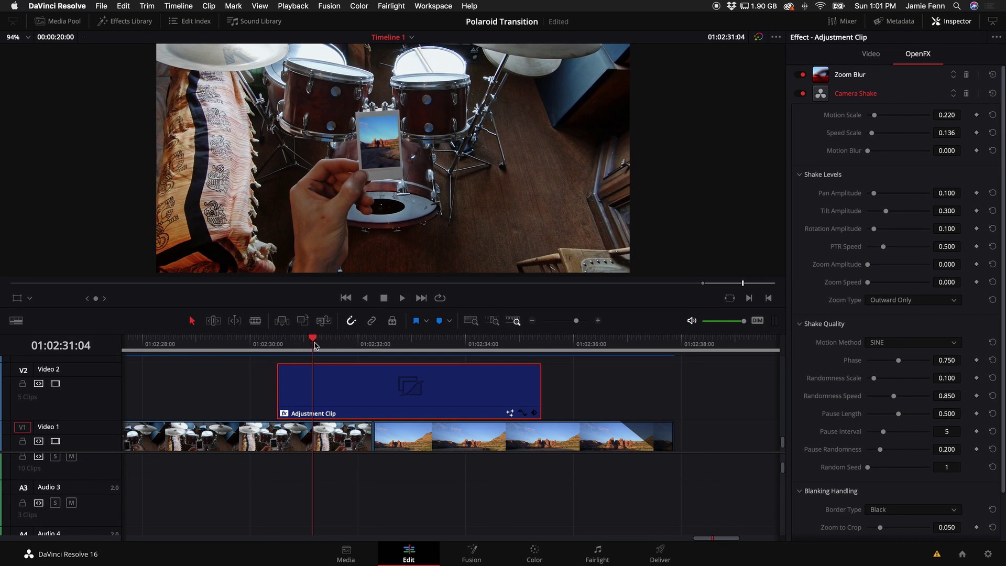
mouse_move(322, 344)
mouse_down()
mouse_move(304, 346)
mouse_move(355, 351)
mouse_move(324, 355)
mouse_up()
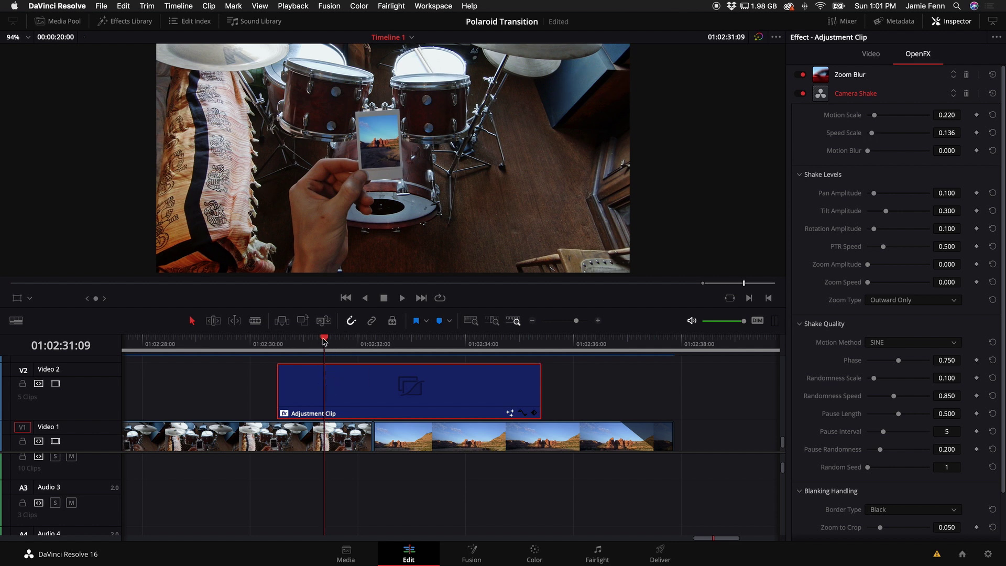
Step: Keyframe Camera Shake's Motion and Speed Scale at 0.000 at the Adjustment Clip's start and 01:02:31:07, and at 0.153 and 0.102 at 01:02:32:07
drag(323, 341, 276, 342)
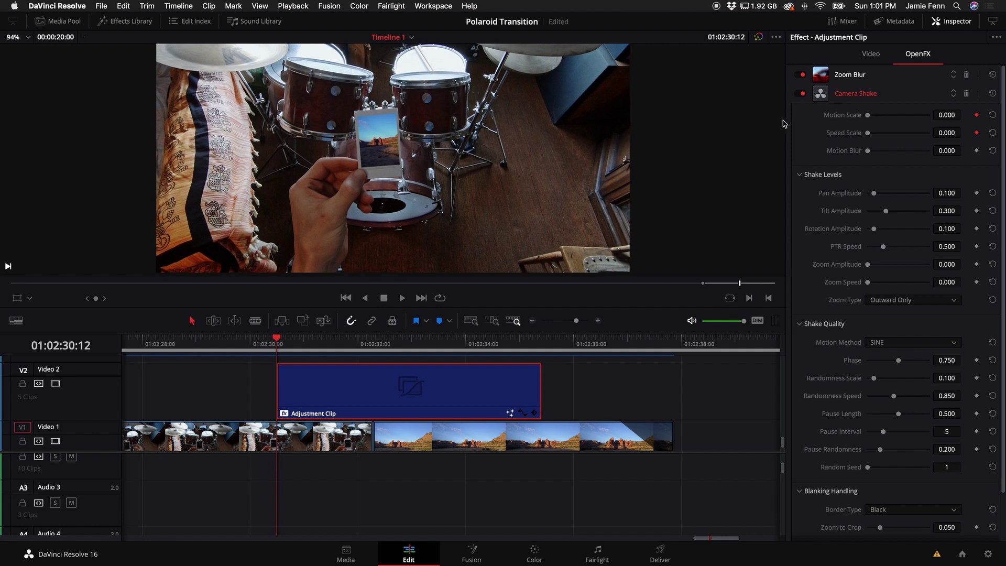
drag(276, 340, 321, 344)
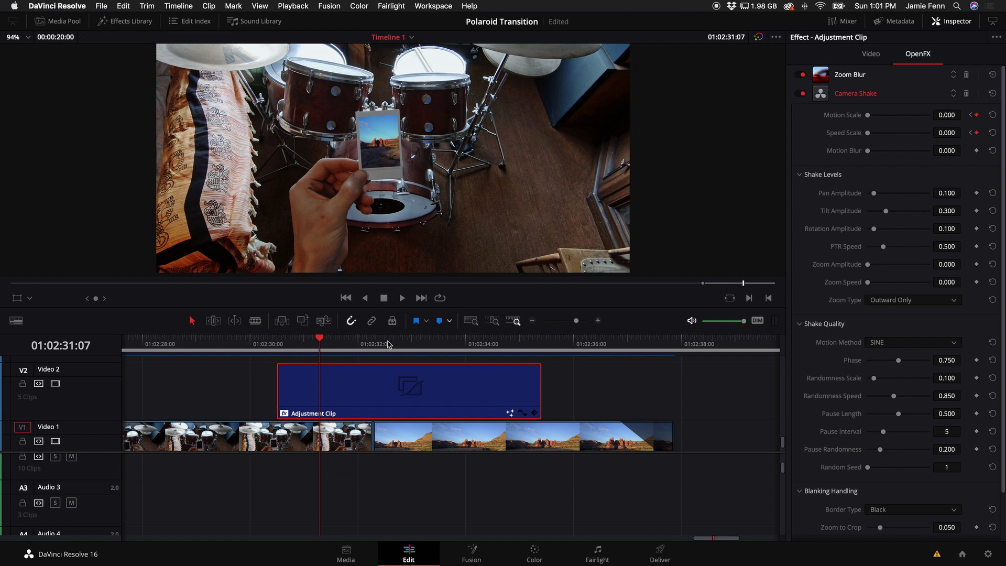
drag(320, 342, 370, 345)
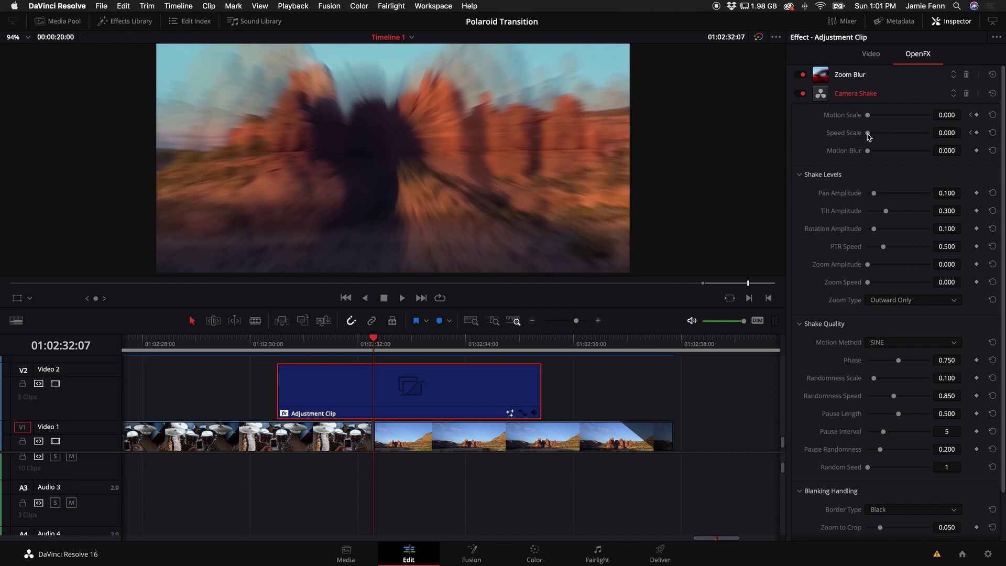
drag(868, 134, 873, 120)
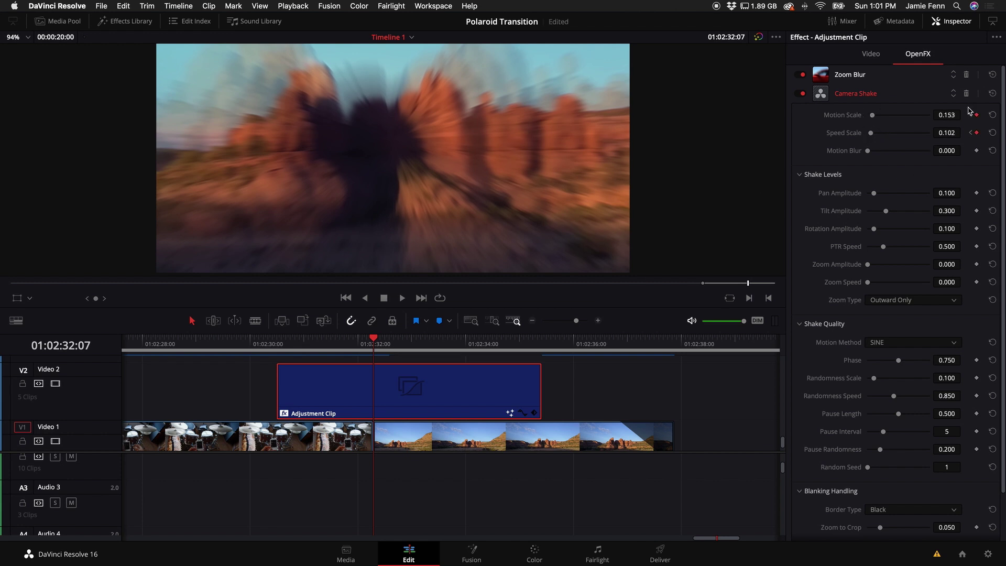
Step: Replay the keyframed Camera Shake from near the start of the Adjustment Clip towards the cut
drag(338, 347, 302, 347)
key(space)
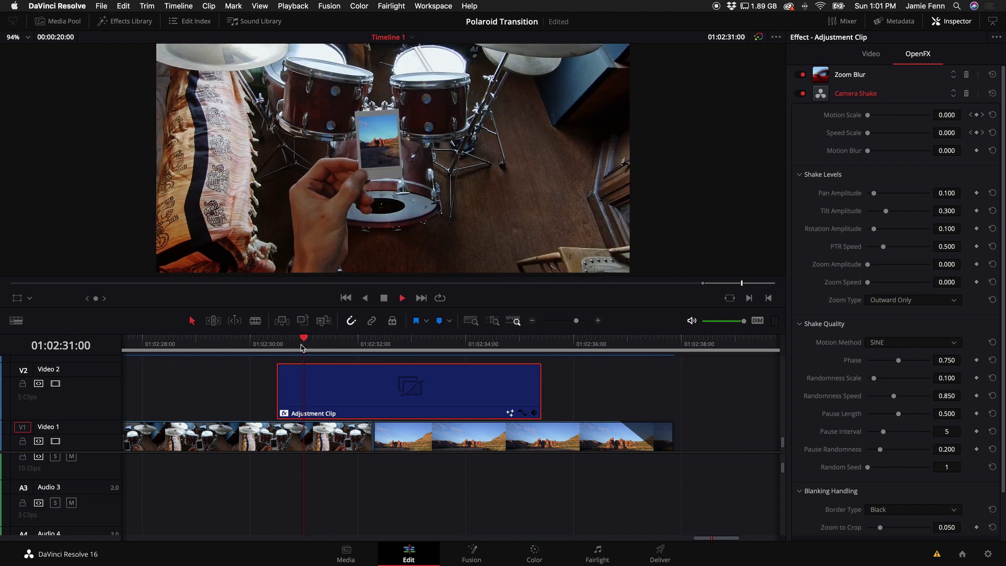
key(space)
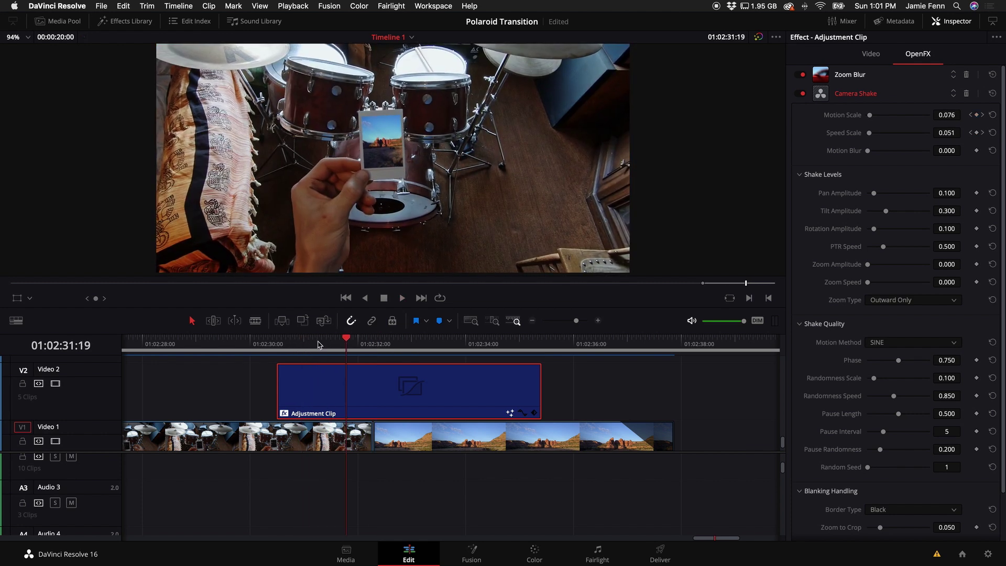
key(space)
drag(317, 344, 308, 346)
key(space)
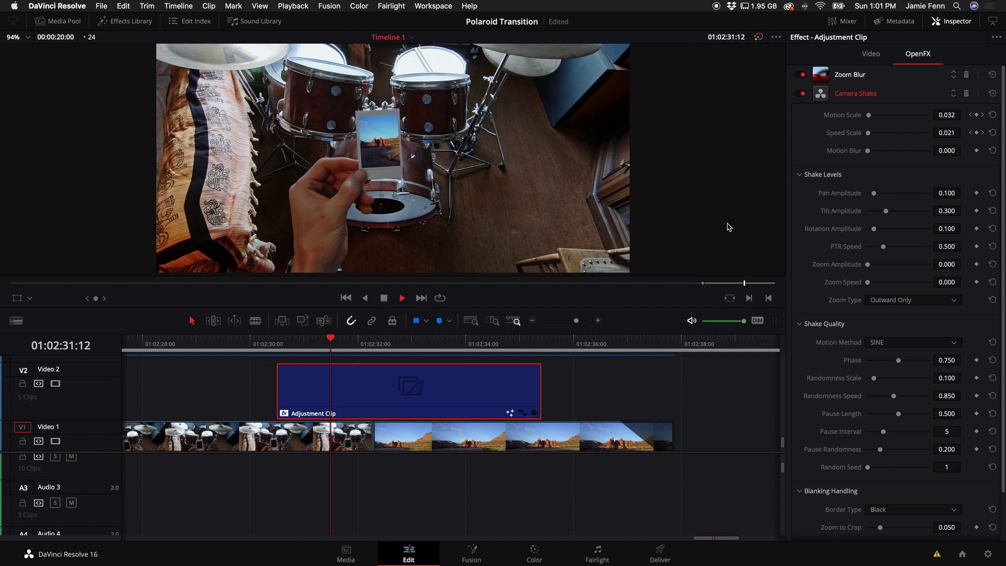
Step: At the 01:02:32:07 keyframe, raise the Camera Shake's Motion Scale to 0.644 and Speed Scale to 0.254
key(space)
click(983, 132)
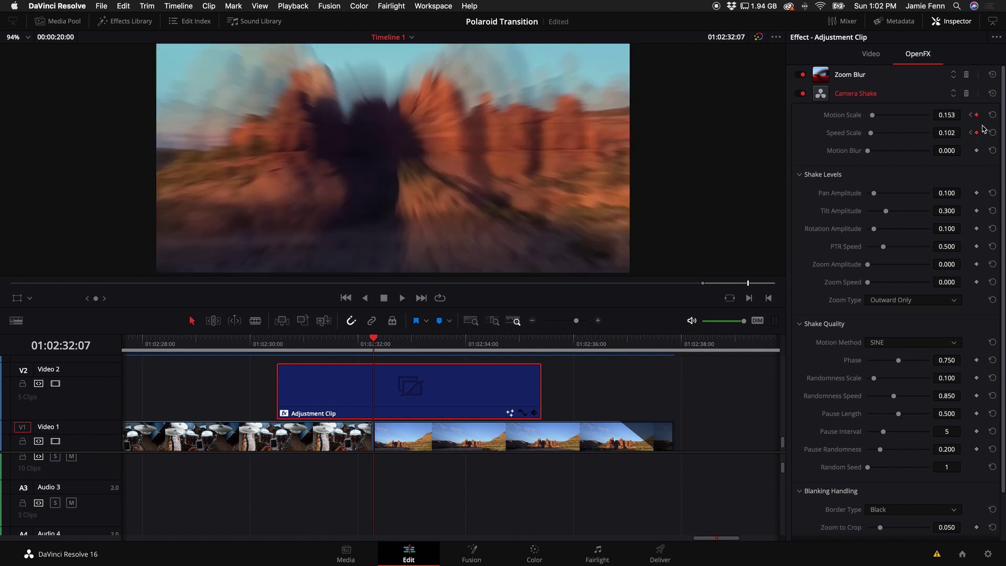
mouse_move(873, 118)
mouse_down()
mouse_move(890, 115)
mouse_move(876, 131)
mouse_up()
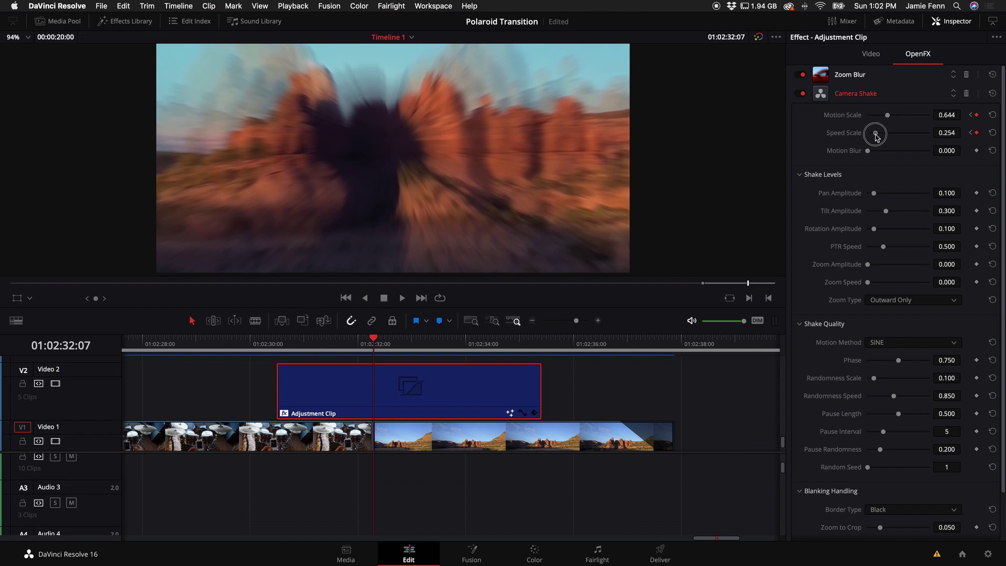
Step: Replay the stronger shake in an enlarged viewer and return the playhead to the start of the Adjustment Clip
drag(338, 343, 298, 356)
key(space)
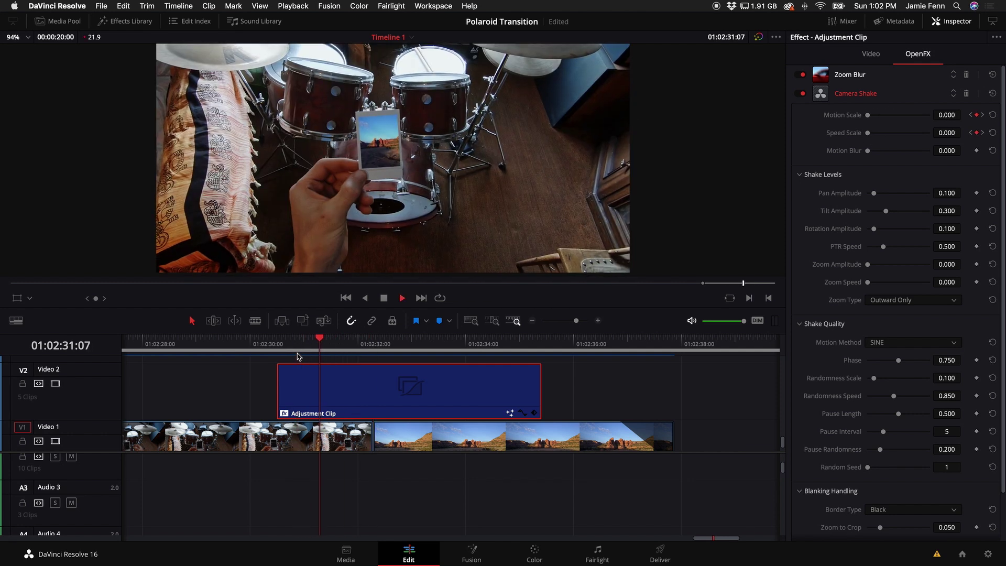
key(space)
drag(602, 346, 602, 394)
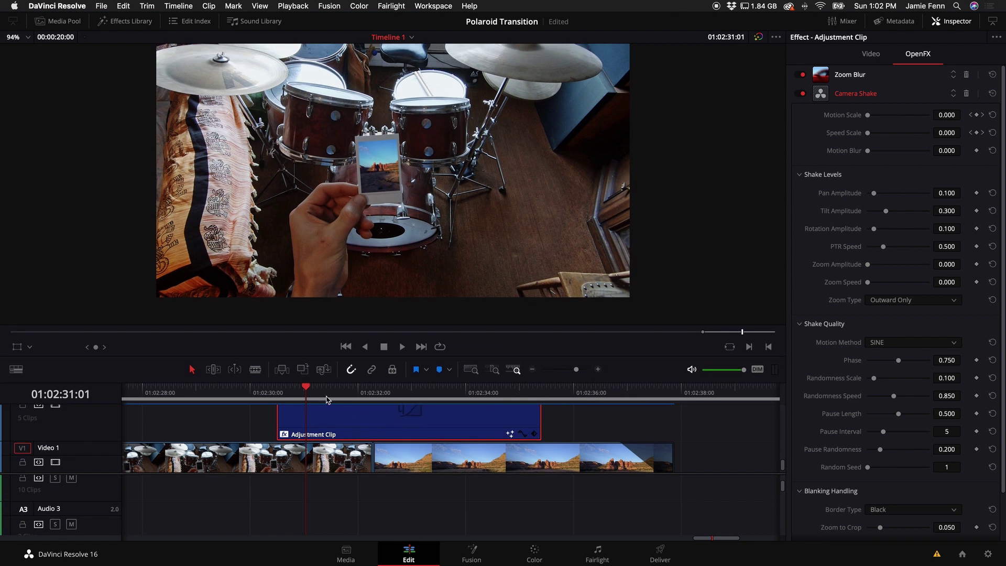
drag(305, 387, 276, 394)
key(space)
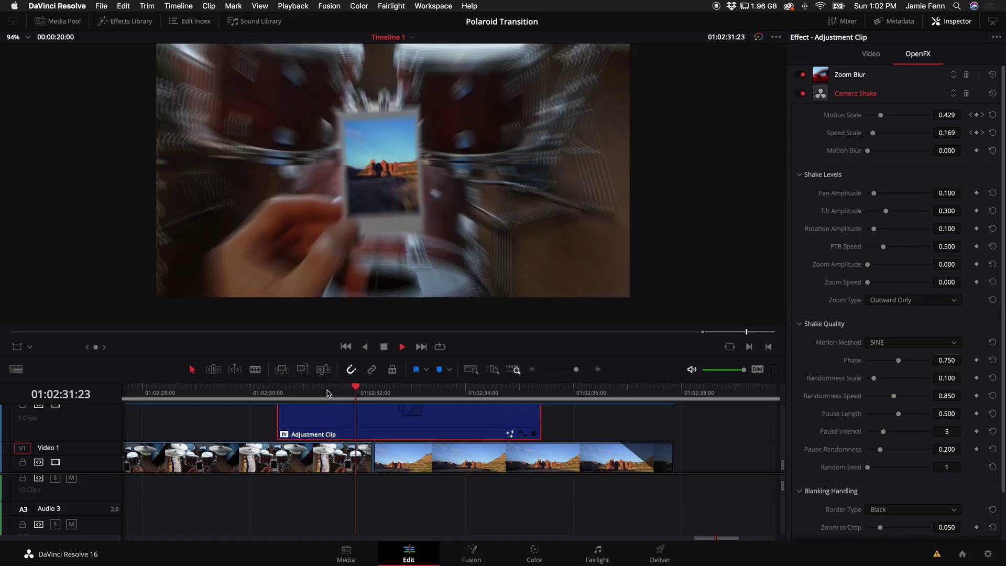
click(278, 393)
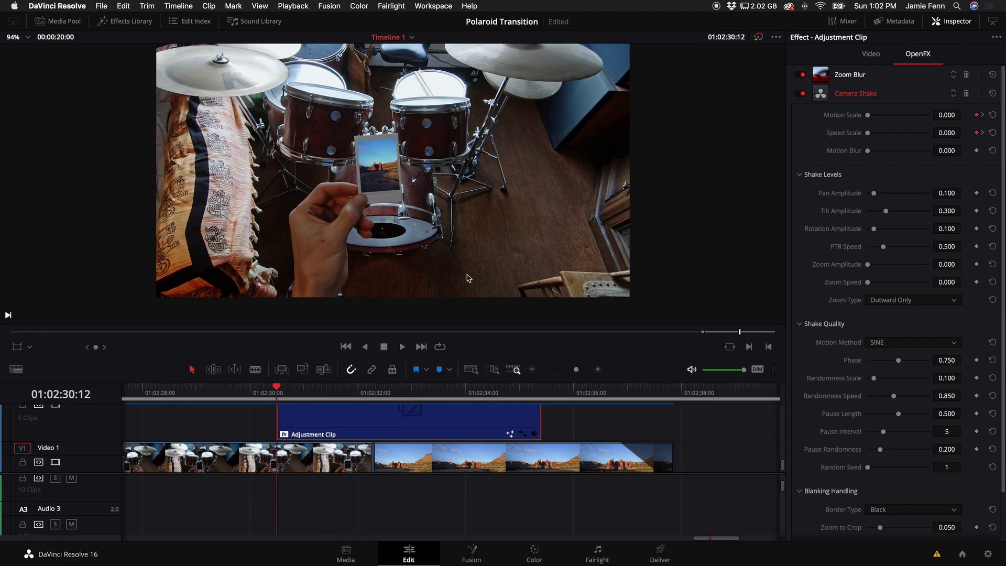
Step: With the full frame in view, step back and forth across the Adjustment Clip's first frame to compare the image crop
scroll(464, 231, down, 4)
click(627, 394)
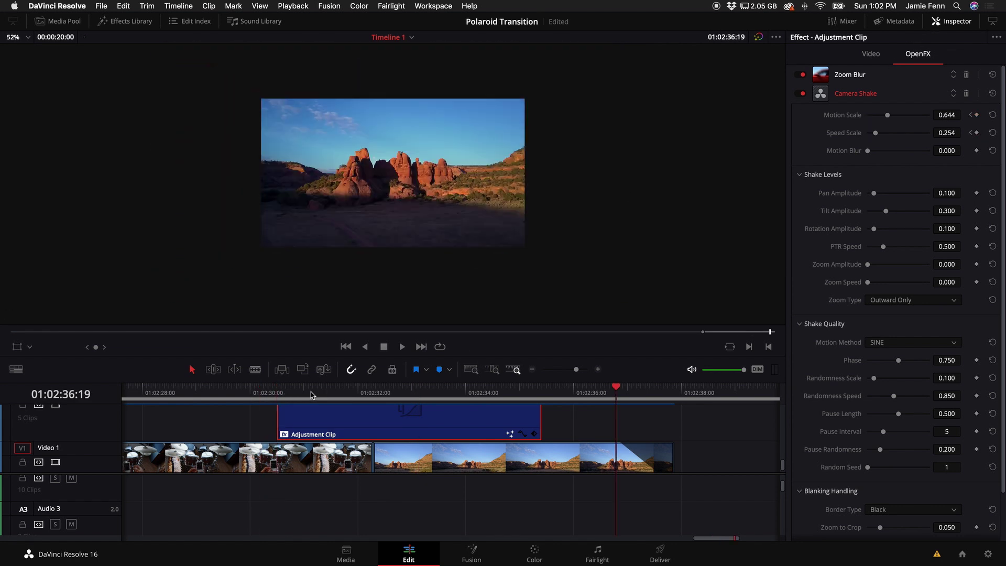
click(279, 394)
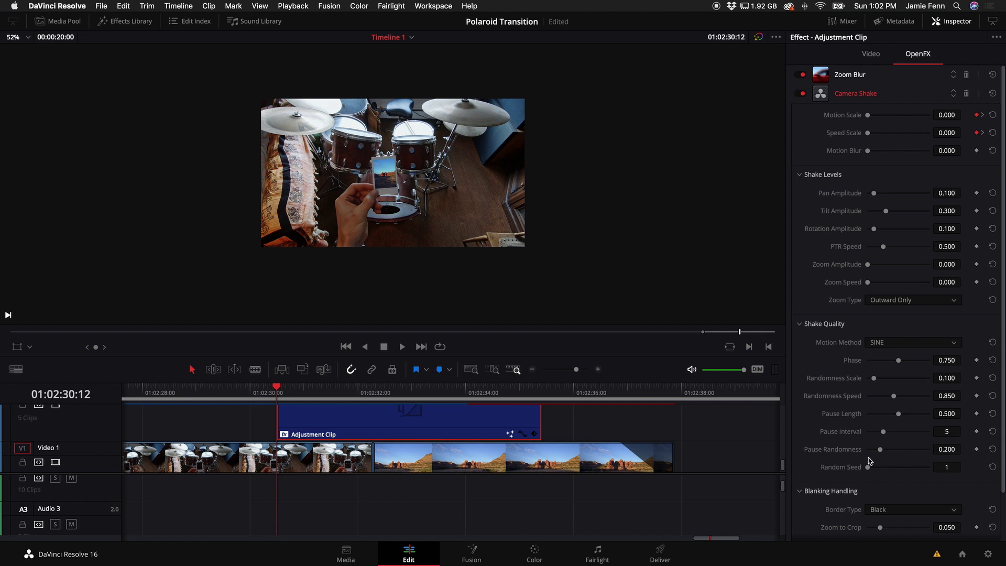
scroll(820, 481, down, 3)
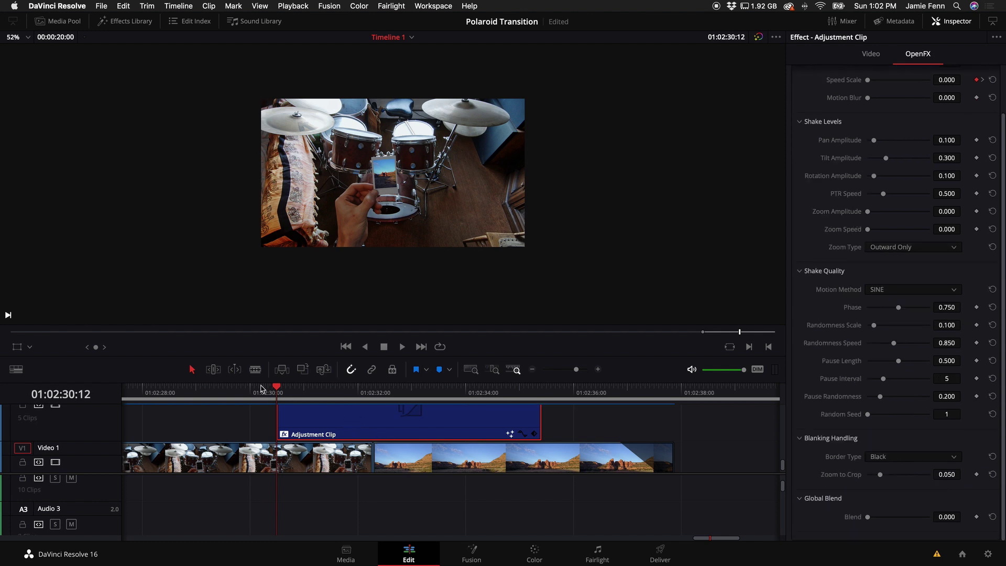
key(Left)
key(Right)
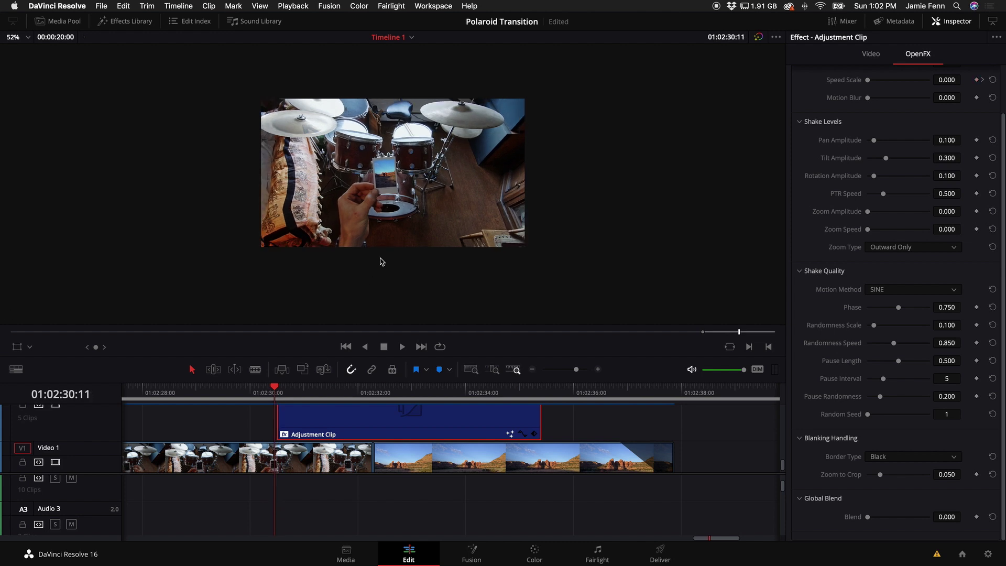
key(Left)
key(Right)
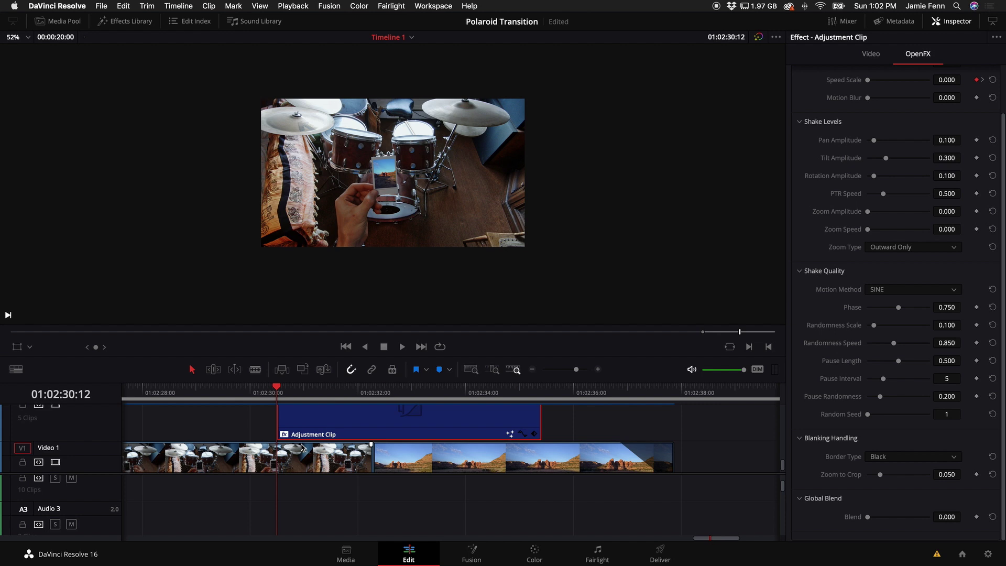
key(Left)
drag(577, 370, 588, 370)
key(Right)
key(Left)
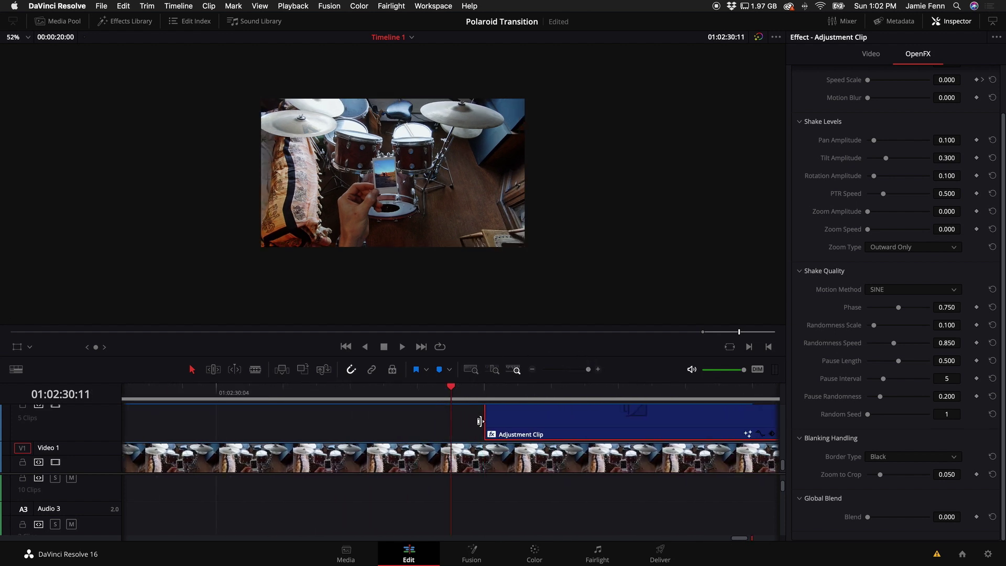
key(Right)
key(Left)
key(Right)
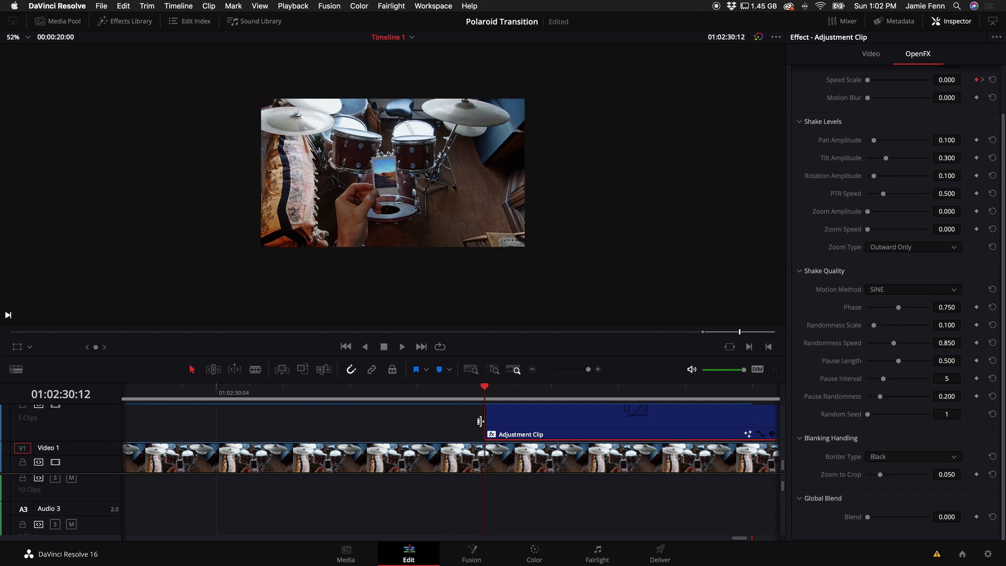
key(Left)
key(Right)
Step: Set the Camera Shake's Zoom to Crop to 0.000 under Blanking Handling
scroll(830, 444, up, 1)
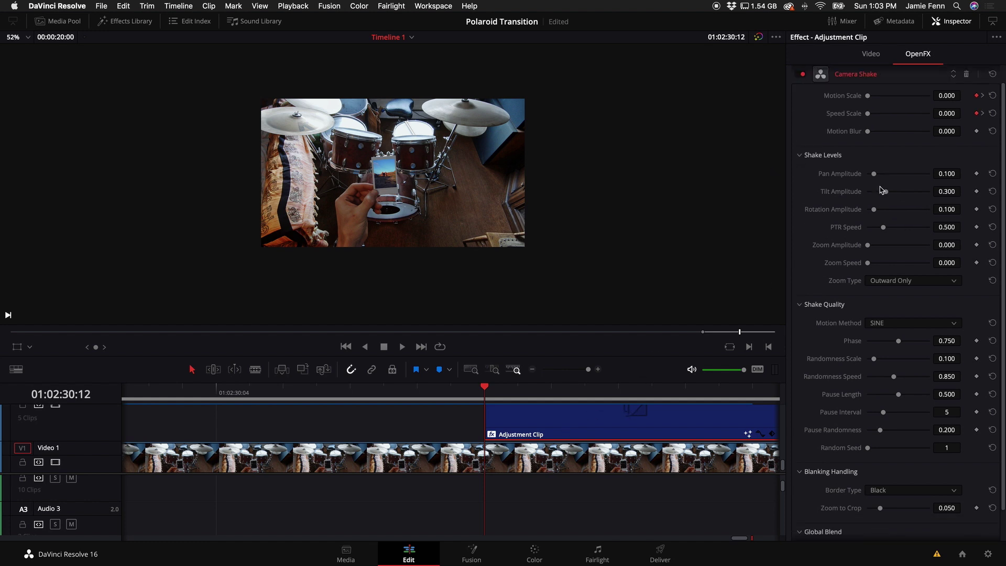
scroll(830, 445, down, 1)
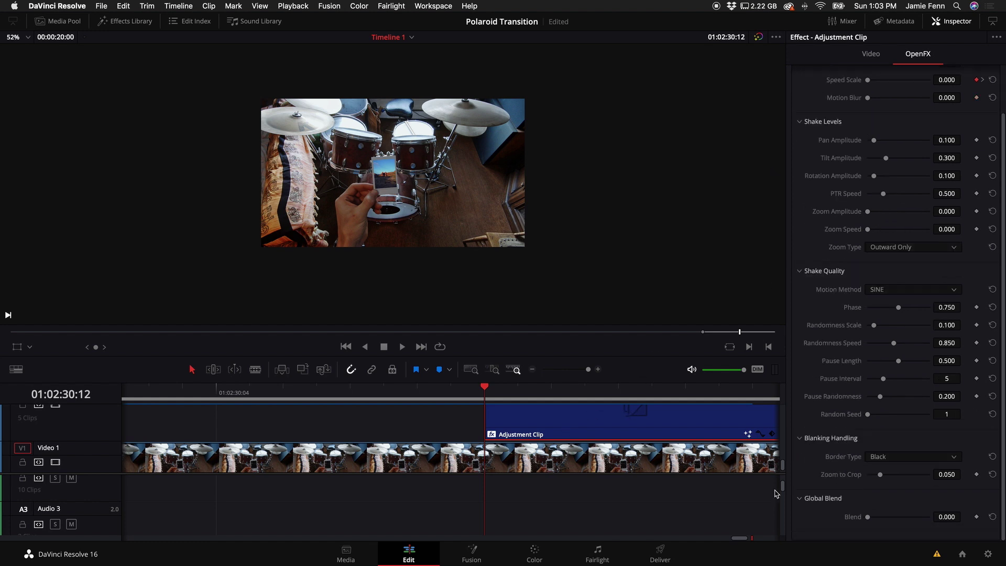
drag(881, 475, 859, 475)
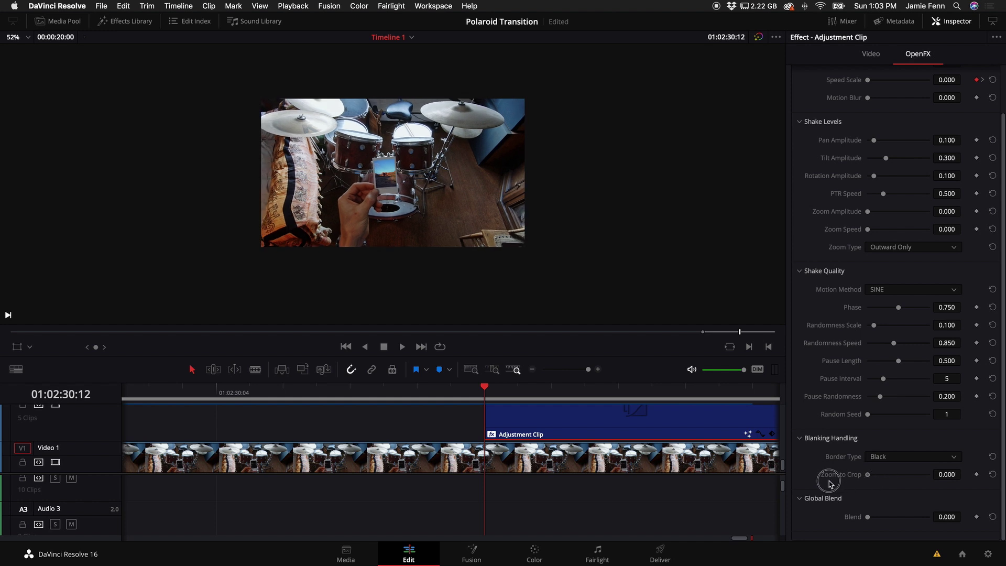
Step: Step frame by frame back and forth around the Adjustment Clip's start to check the framing without the crop
key(Right)
drag(588, 370, 579, 369)
drag(448, 391, 461, 392)
key(Right)
key(Right)
key(Right)
key(Right)
key(Right)
key(Right)
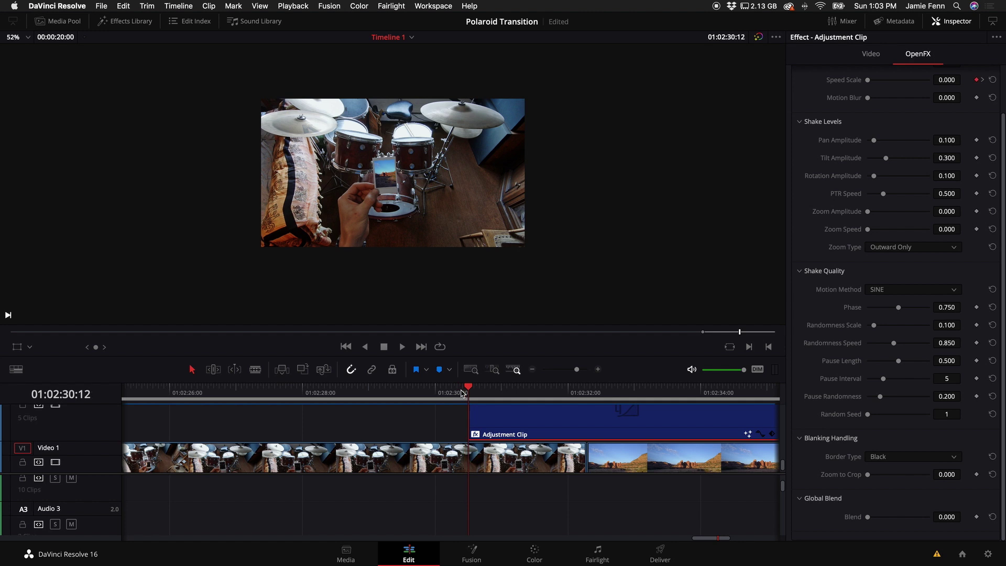
key(Right)
key(Right)
key(Right)
key(Left)
key(Left)
key(Left)
key(Left)
key(Left)
key(Left)
key(Right)
key(Right)
key(Left)
key(Left)
key(Left)
key(space)
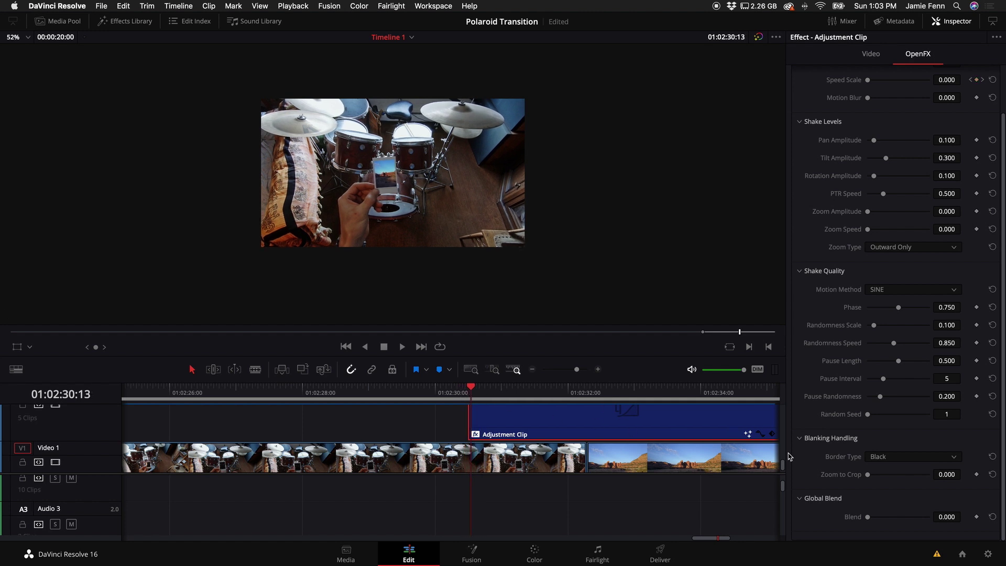
Step: Set the Camera Shake's Border Type to Replicate and inspect the frame edges at 01:02:31:22
click(894, 462)
click(886, 482)
mouse_move(564, 400)
mouse_down()
mouse_move(631, 400)
mouse_move(562, 400)
mouse_up()
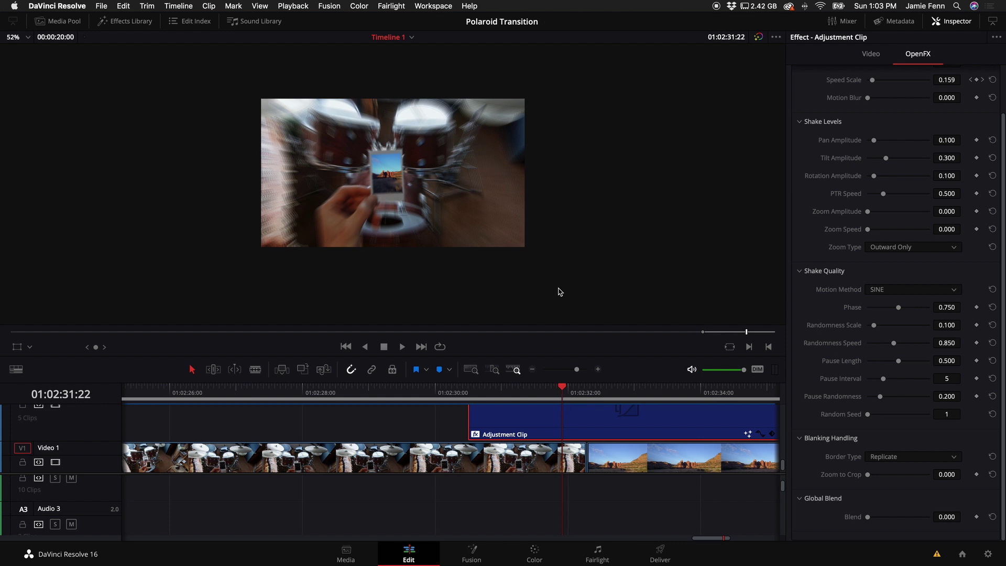
click(908, 462)
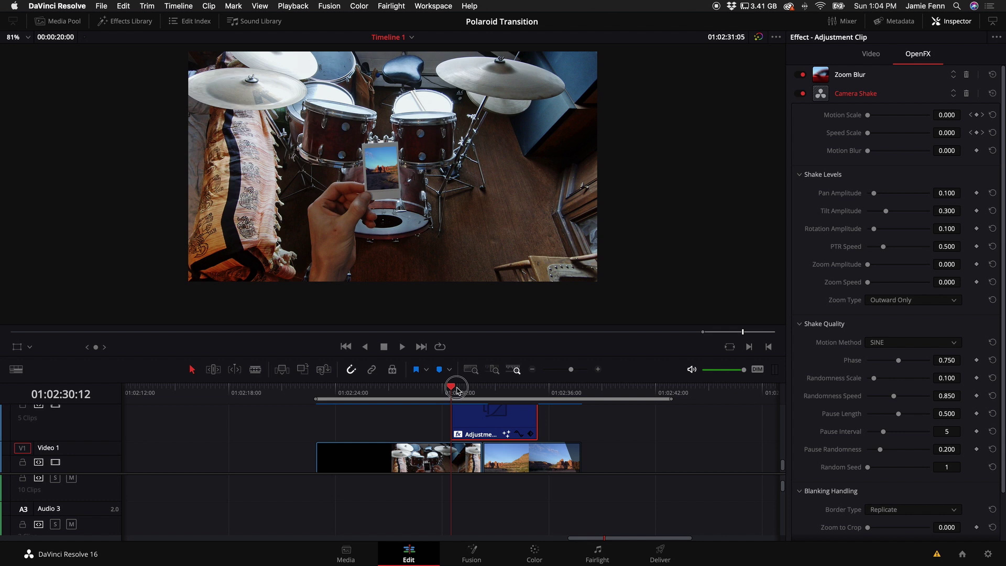
Step: Scrub and play the transition past the cut, and enlarge the timeline around the Adjustment Clip
click(461, 390)
drag(461, 389, 485, 396)
key(space)
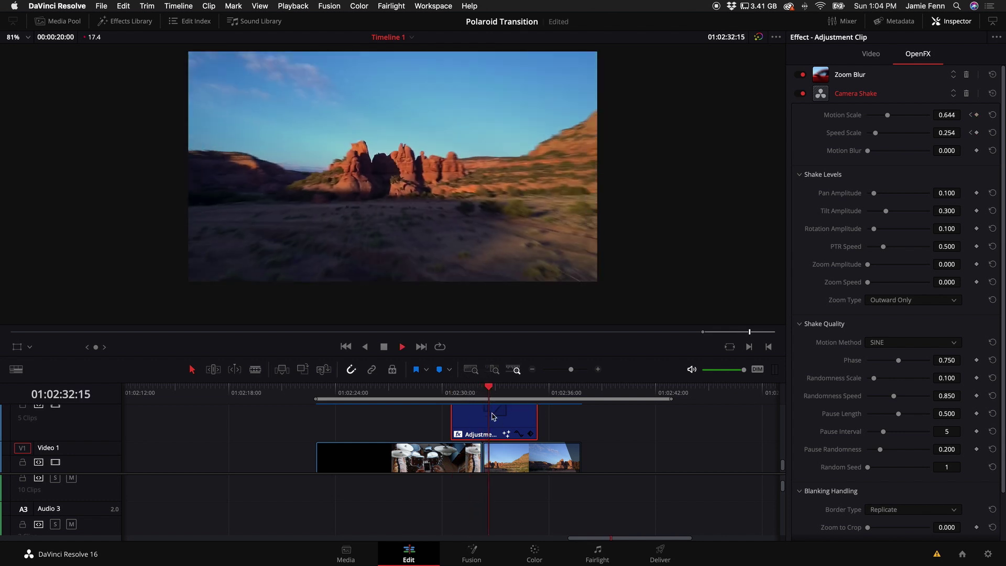
scroll(497, 449, up, 2)
click(581, 369)
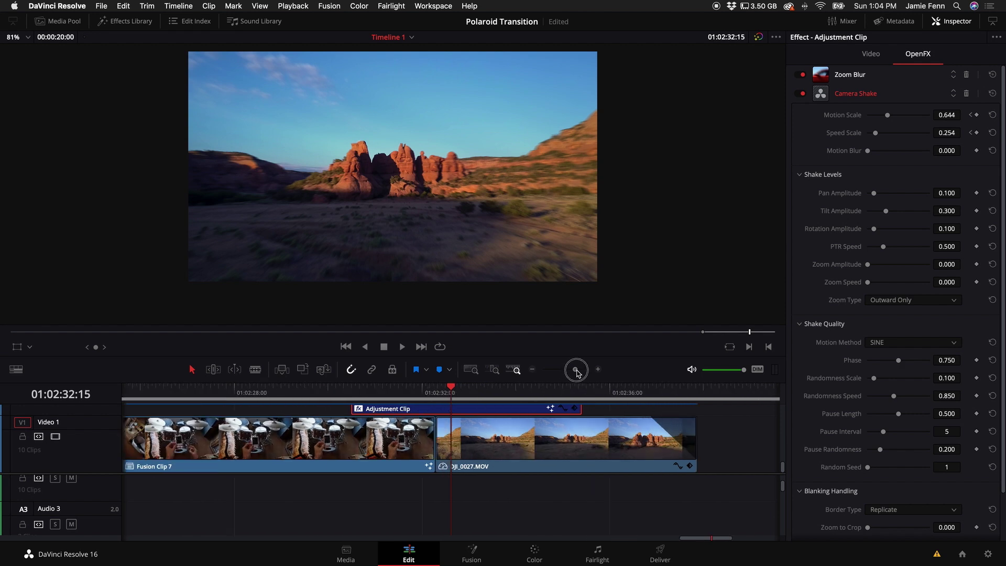
Step: Show the retime controls on the DJI_0027.MOV clip and add a speed point at 01:02:32:23
click(499, 450)
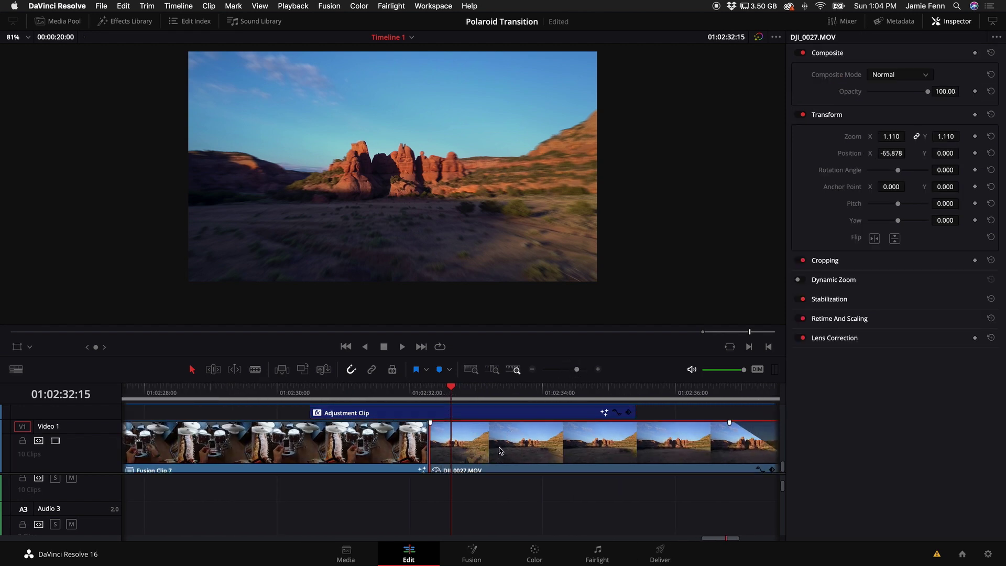
right_click(470, 453)
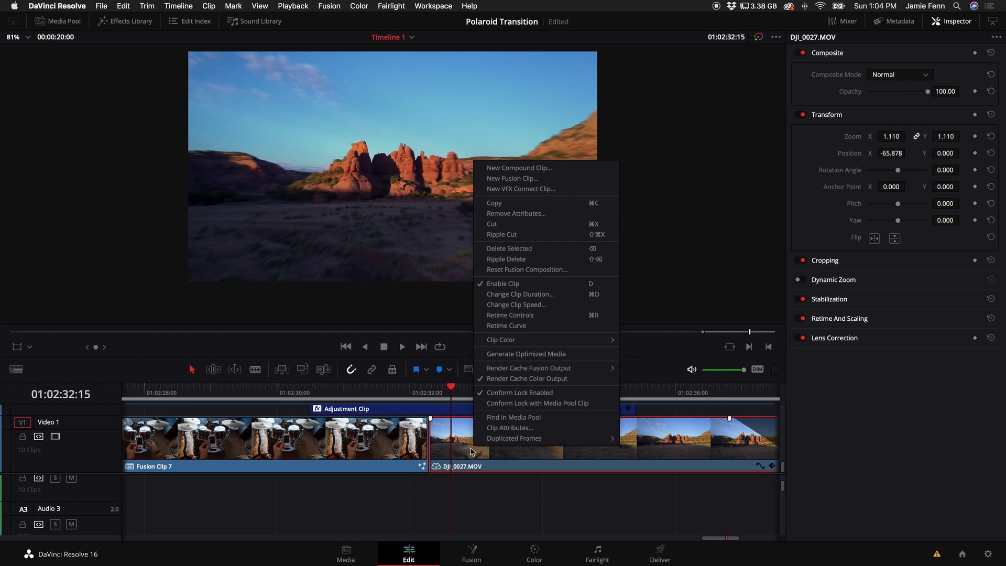
click(510, 315)
click(444, 390)
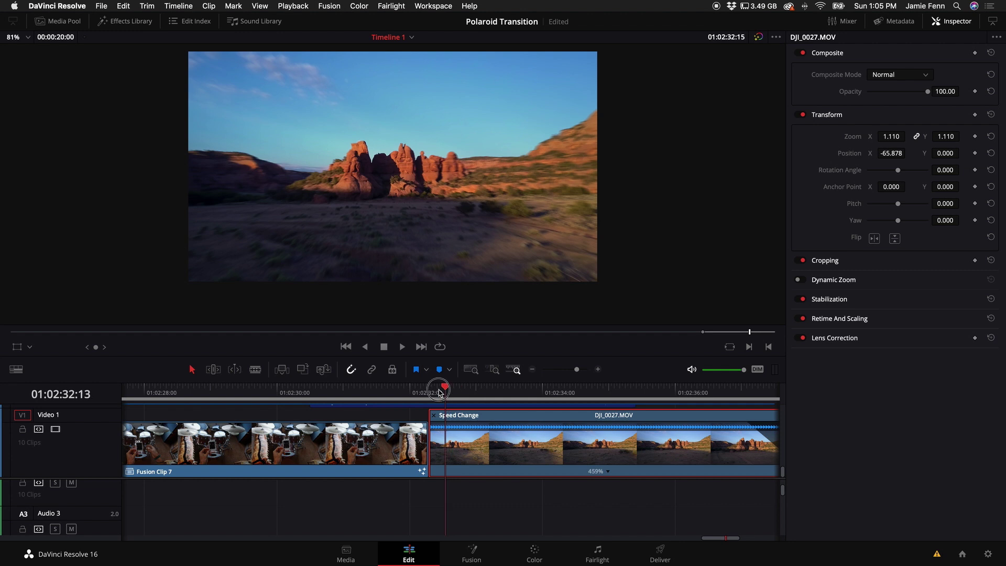
drag(439, 392, 474, 403)
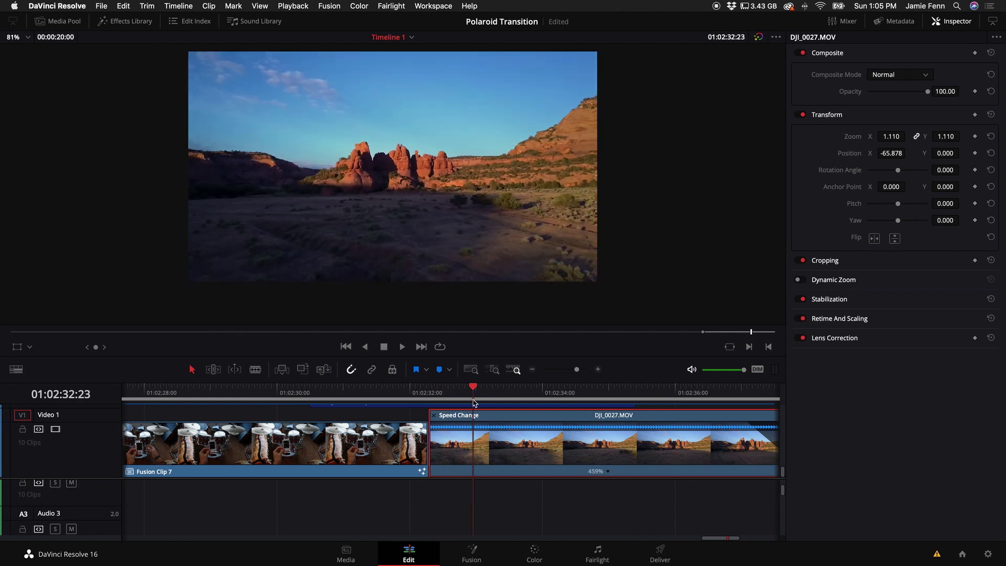
click(609, 474)
click(629, 459)
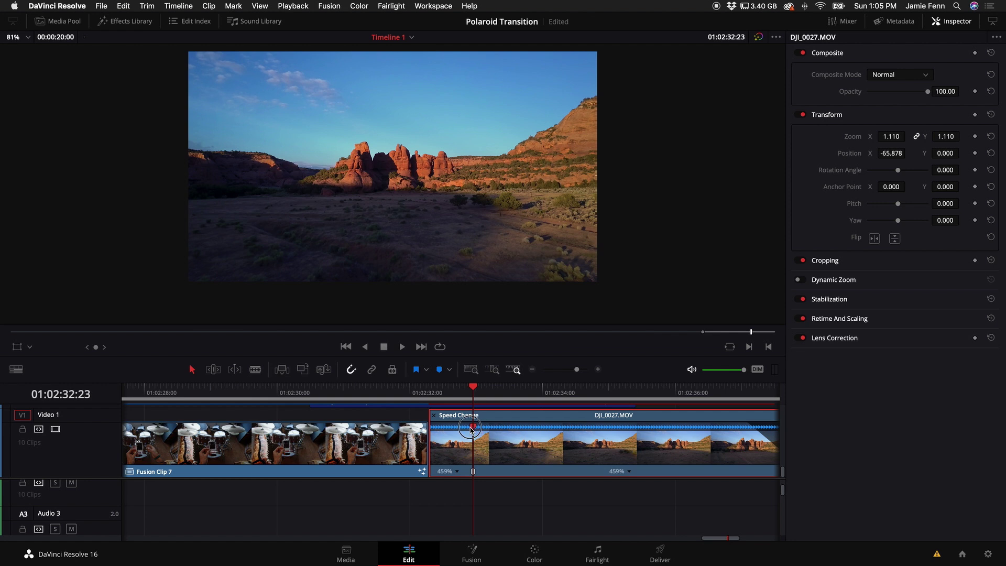
Step: Move the DJI_0027.MOV speed point closer to the clip's start to speed up the opening segment, and save the project
drag(473, 426, 464, 429)
drag(464, 471, 461, 474)
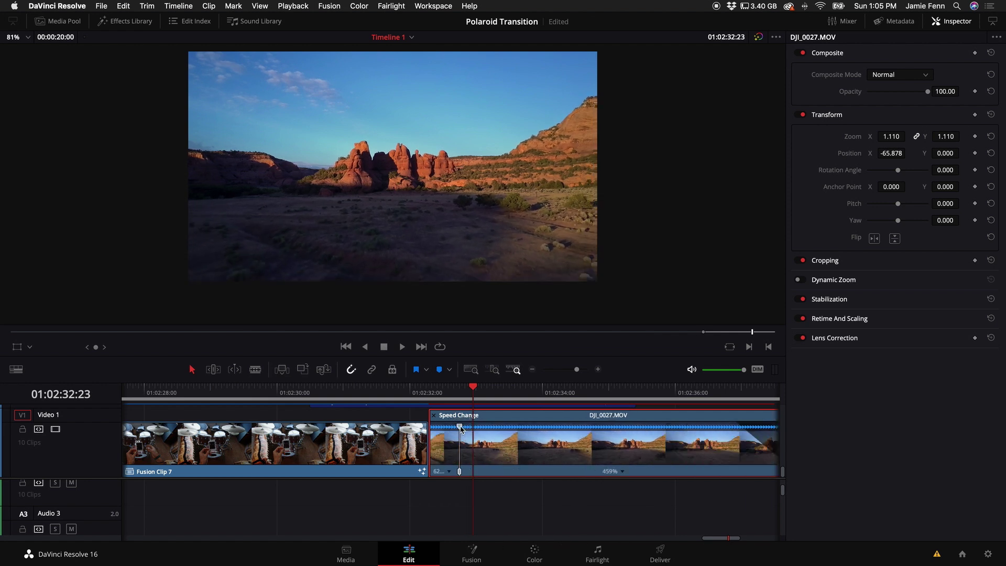
drag(460, 428, 451, 431)
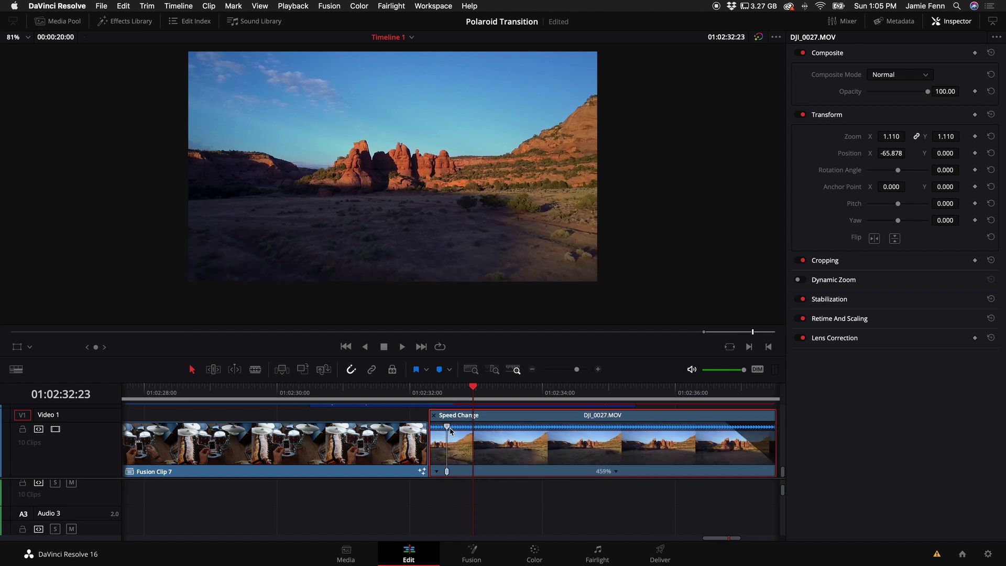
key(super+s)
Step: Play the sped-up transition from 01:02:30:16, and replay the letterboxed version on Video 3 through its zoom into the drone footage
click(321, 392)
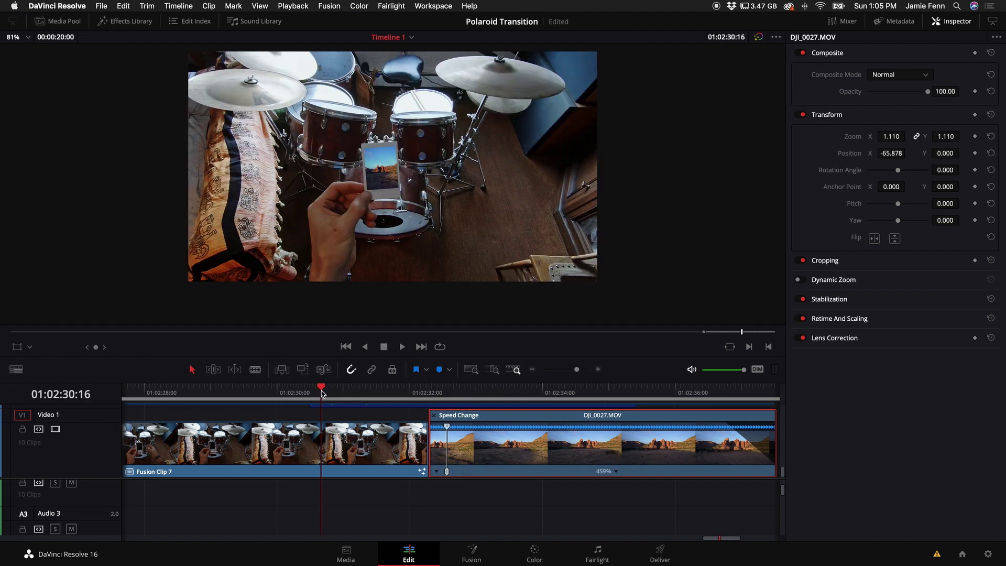
key(space)
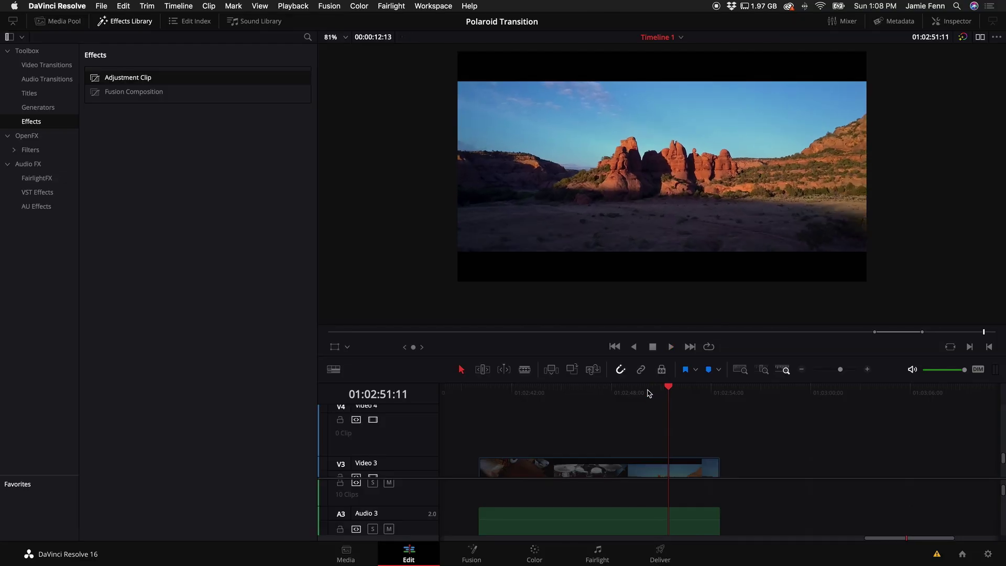
drag(664, 394, 621, 397)
key(space)
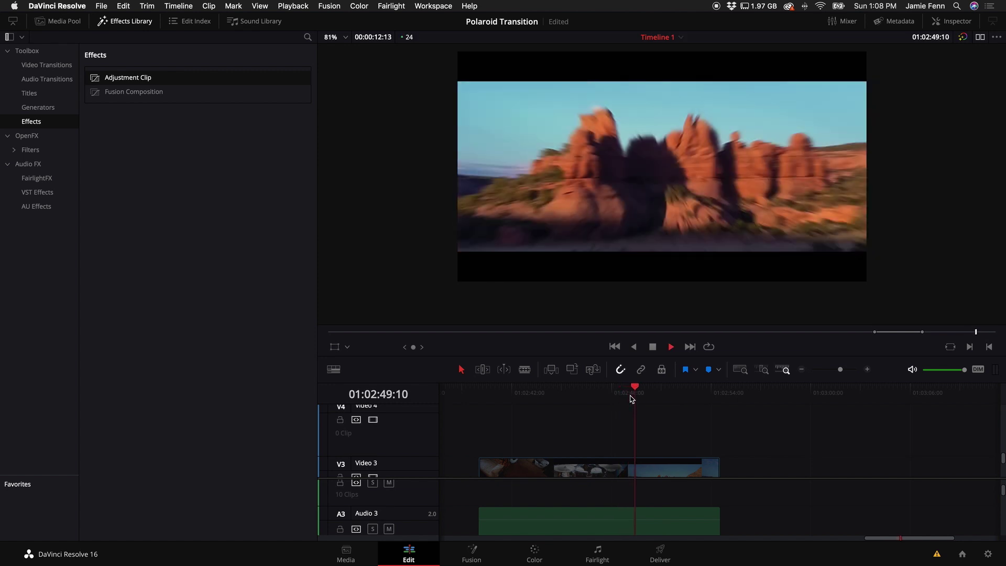
key(space)
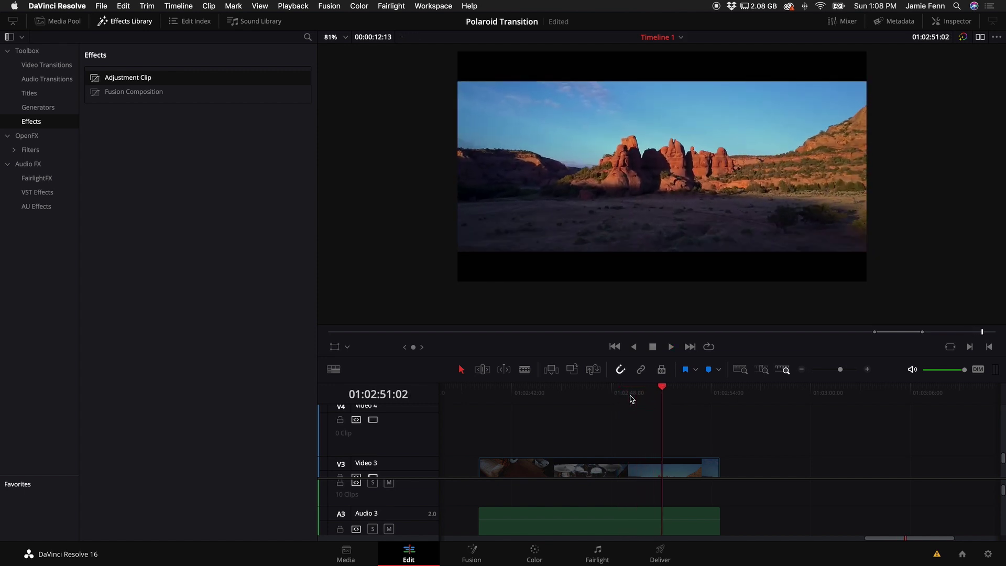